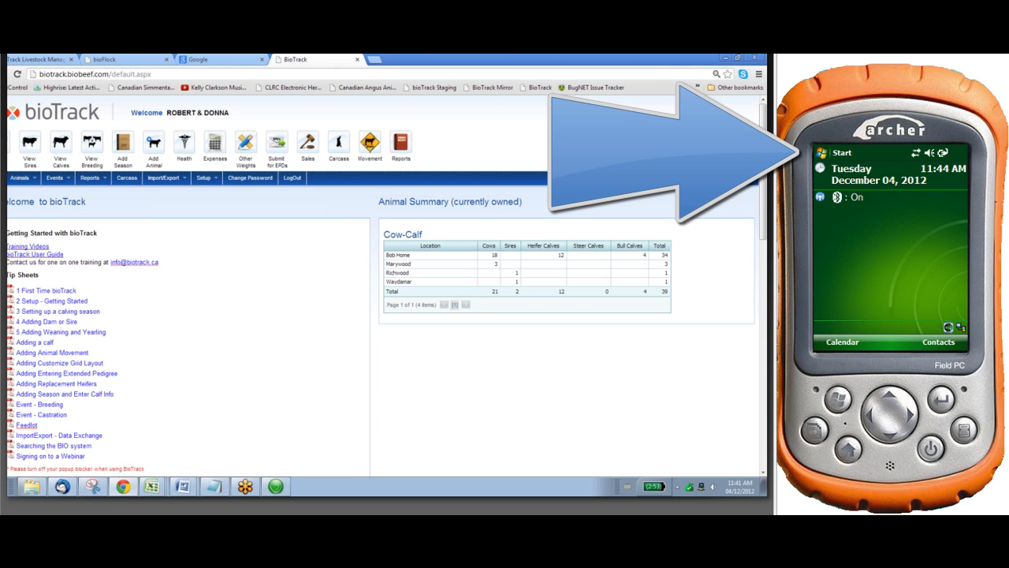
Start FaST EID on the handheld and open the heading selection for its data input fields
left_click(842, 153)
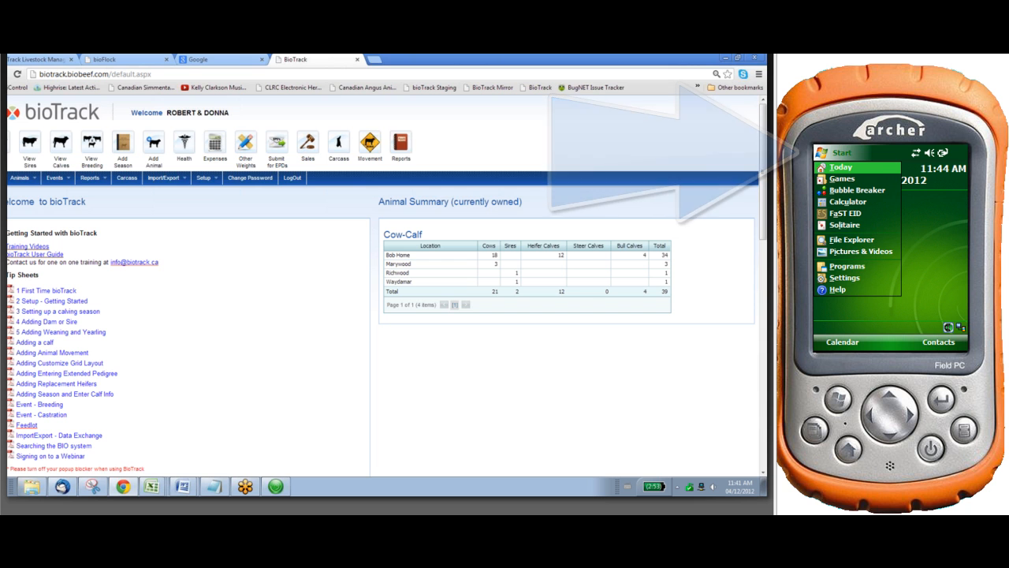
left_click(846, 214)
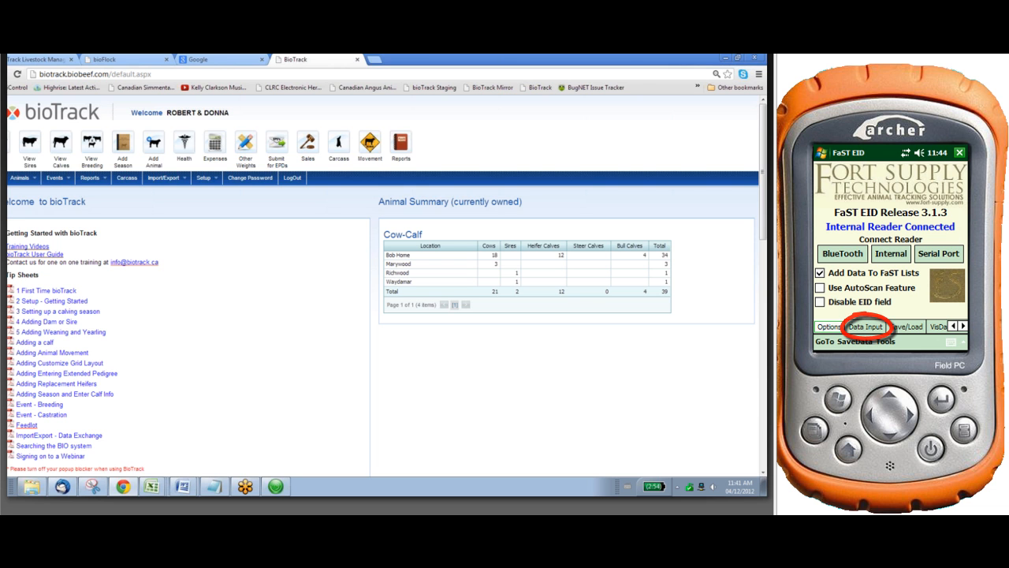
left_click(866, 326)
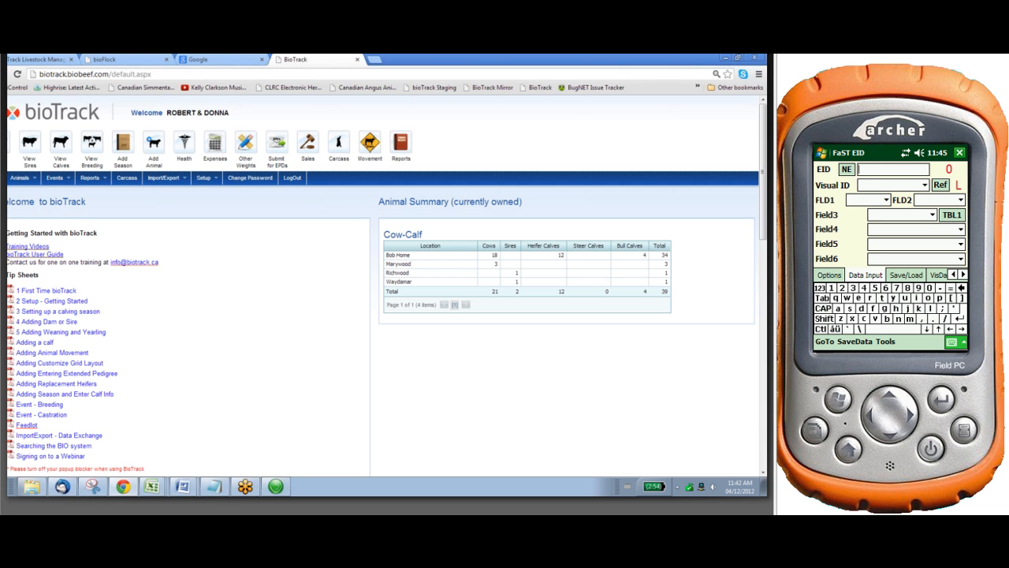
left_click(889, 184)
left_click(885, 341)
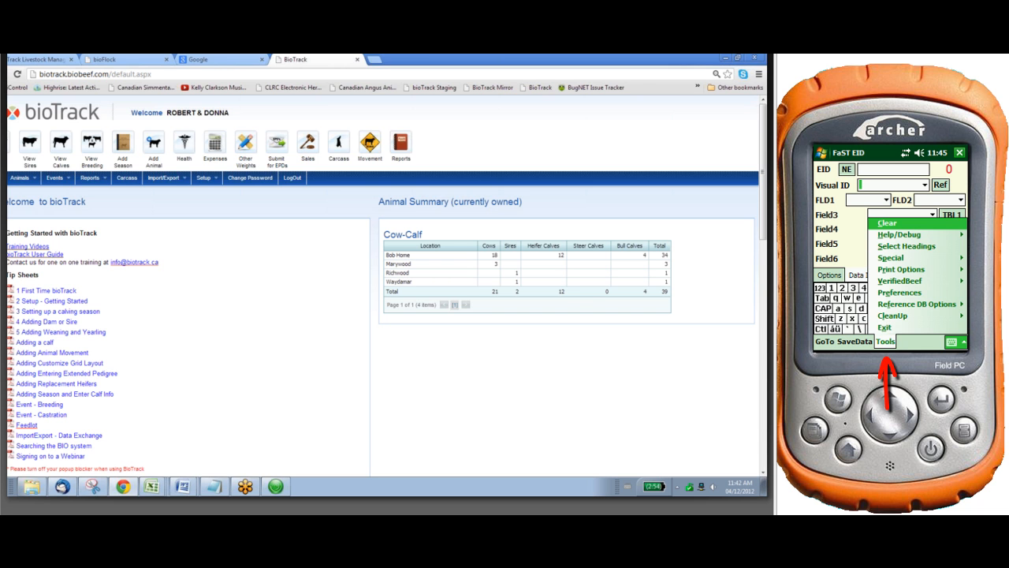
left_click(907, 246)
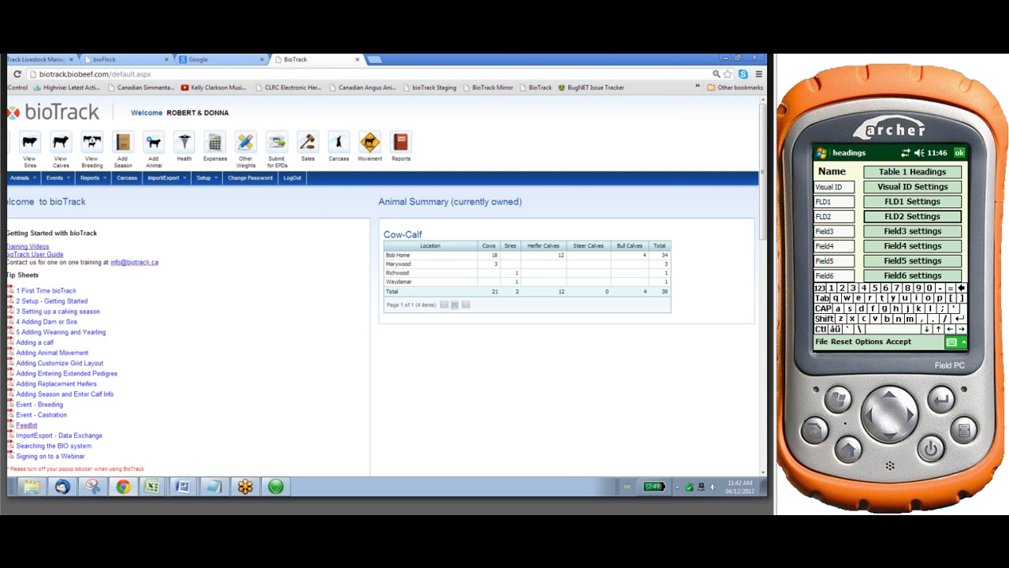
Rename the FLD1 heading as Sex
left_click(833, 202)
key("BackSpace")
key("BackSpace")
key("BackSpace")
key("BackSpace")
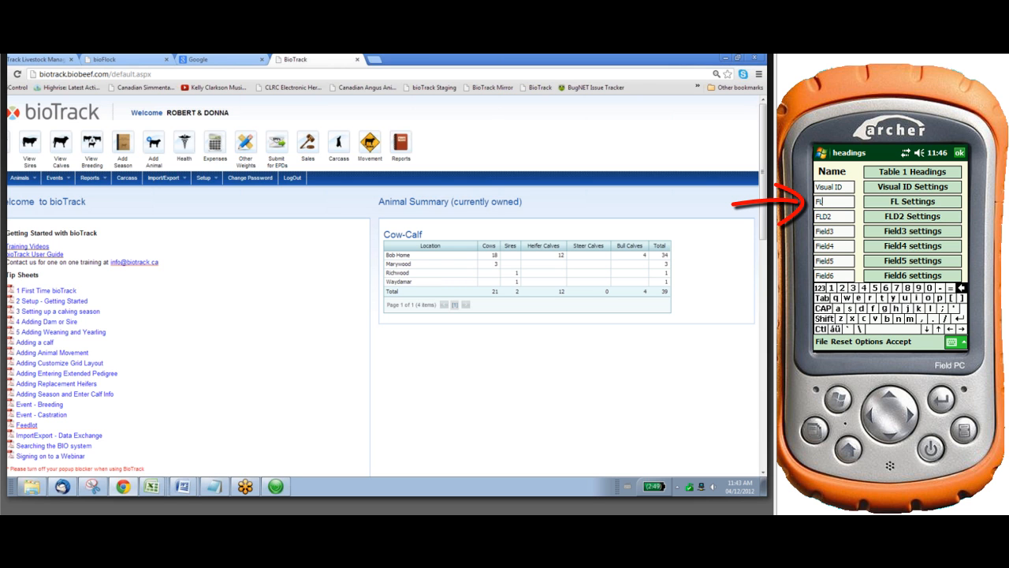
type("Sex")
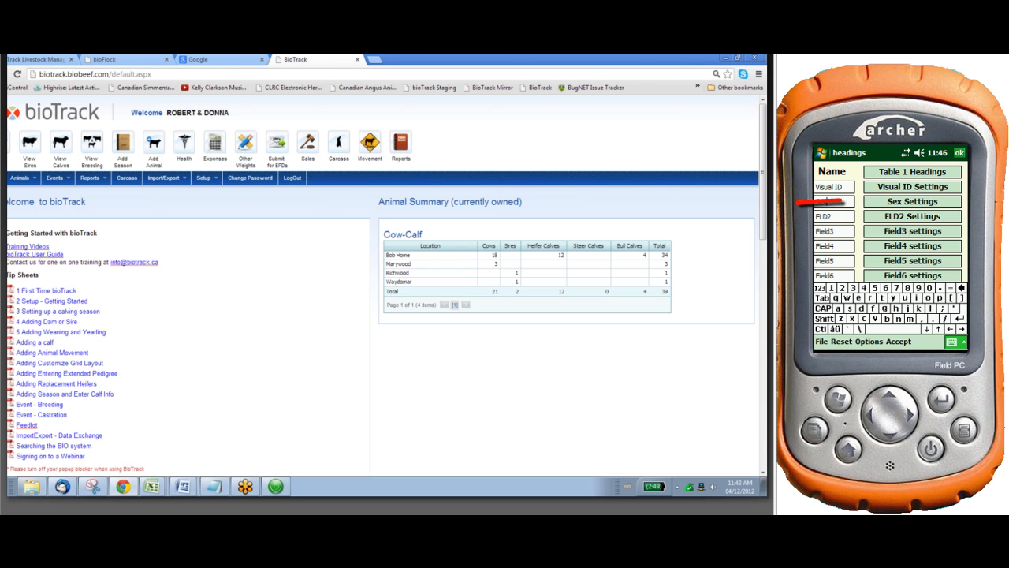
Add bull, heifer and steer to the FaST list of the Sex field
left_click(912, 202)
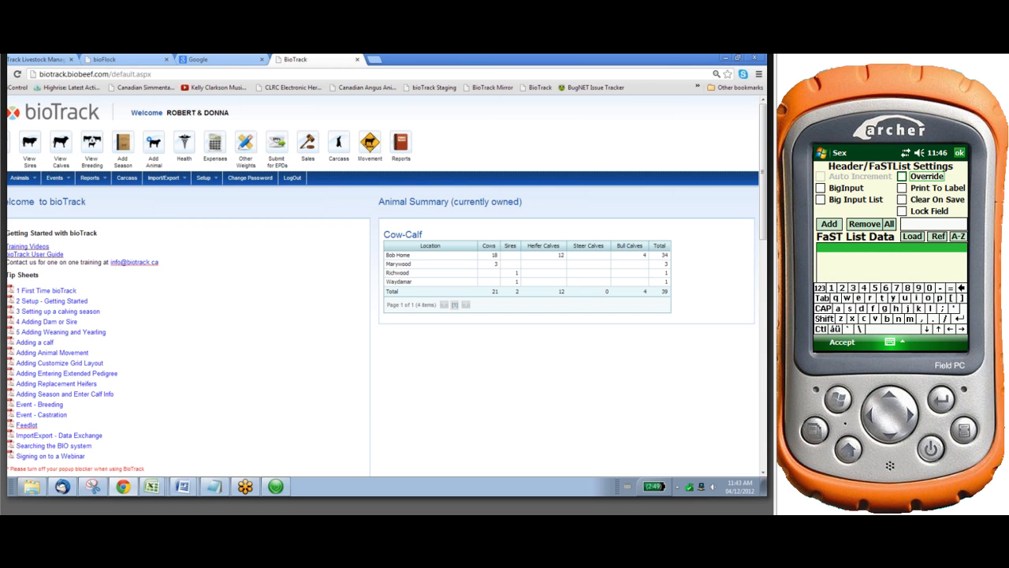
left_click(933, 224)
type("bul")
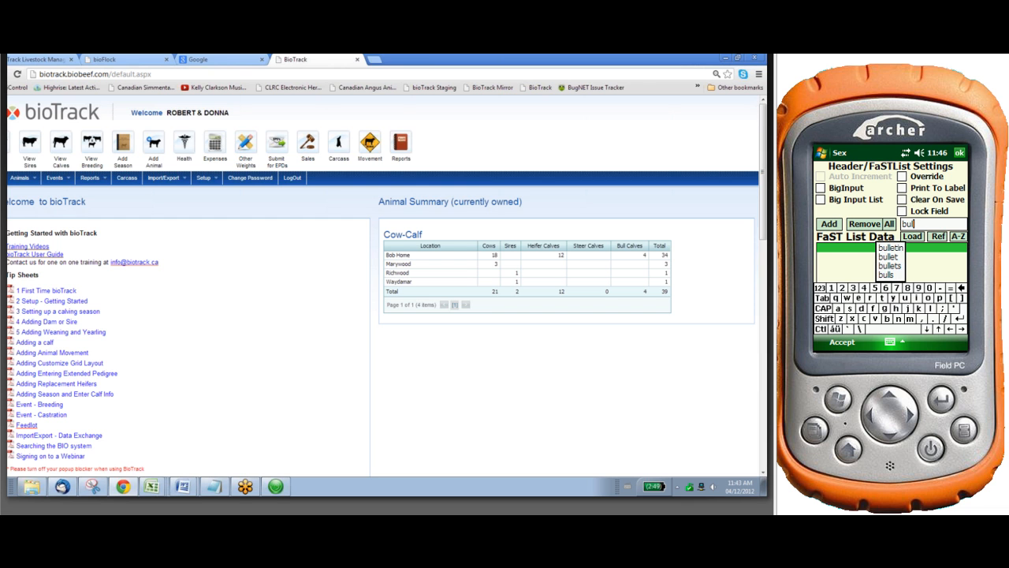
type("l")
left_click(828, 224)
type("h")
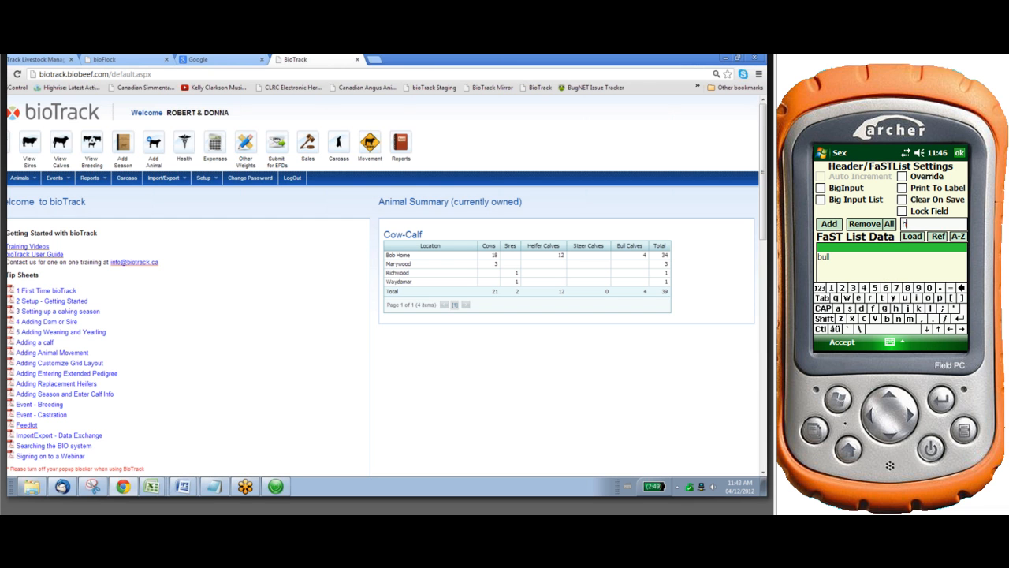
type("eifer")
left_click(961, 288)
left_click(829, 224)
left_click(850, 309)
type("tee")
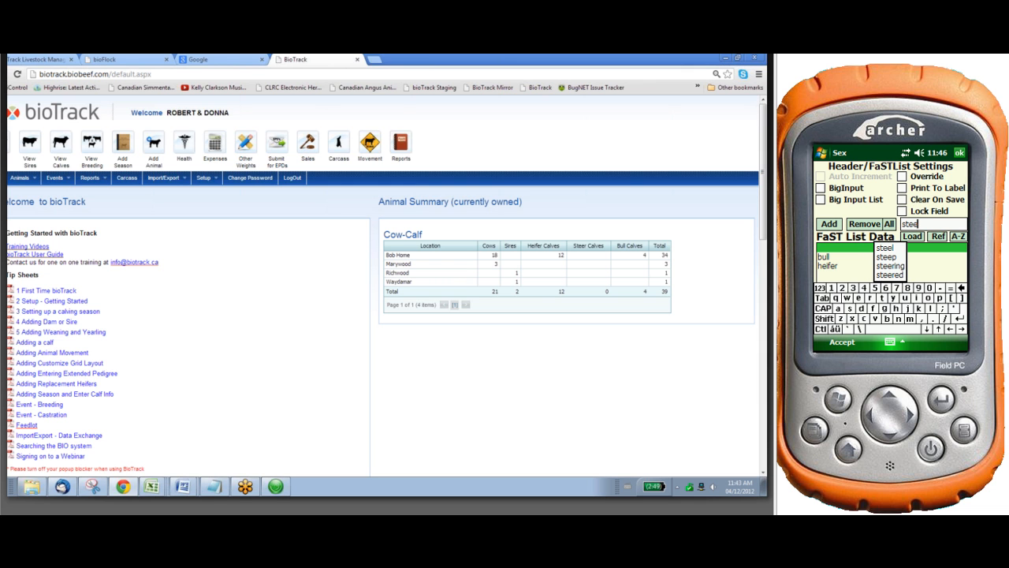
type("r")
left_click(829, 224)
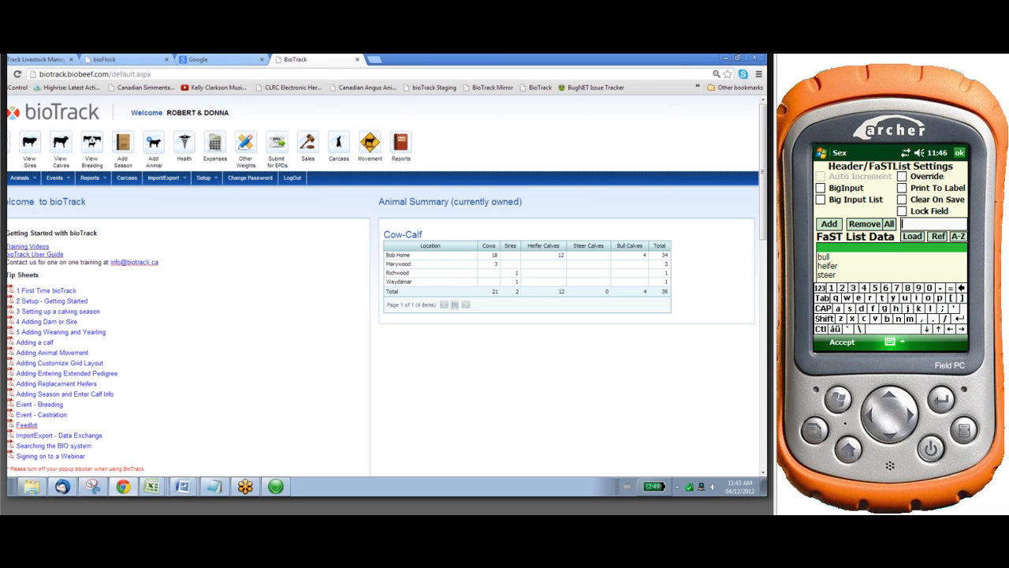
Enable Print To Label and Clear On Save for the Sex field and accept its settings
left_click(902, 188)
left_click(903, 200)
left_click(842, 342)
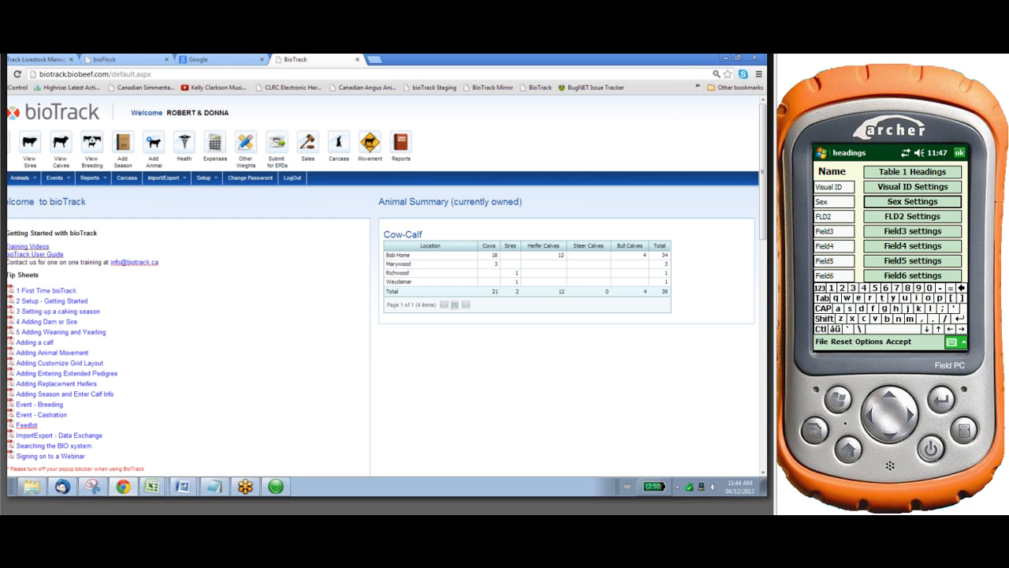
Rename the FLD2 heading as Dam and open the Dam field's settings
left_click(833, 216)
key("BackSpace")
key("BackSpace")
key("BackSpace")
key("BackSpace")
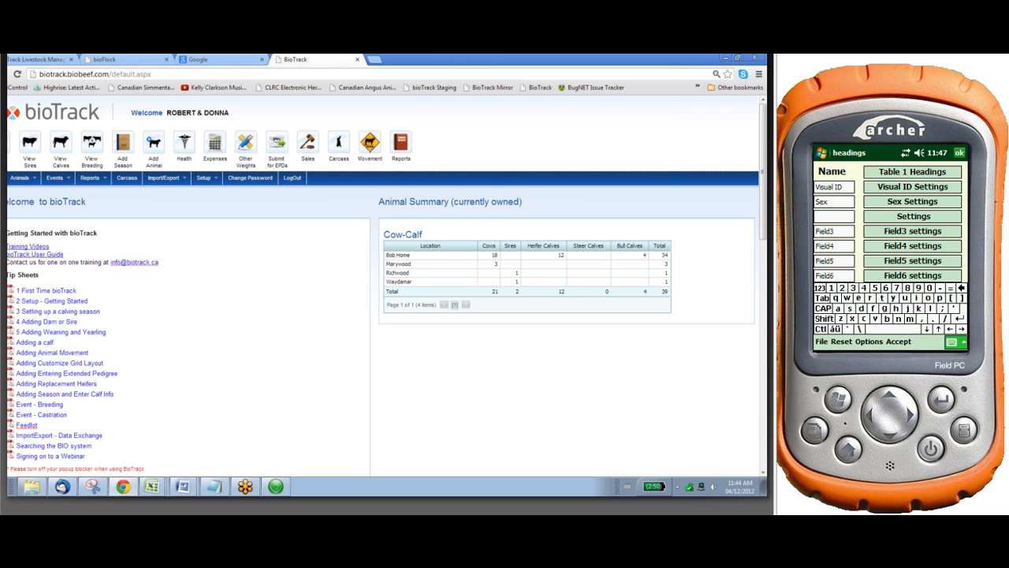
type("Dam")
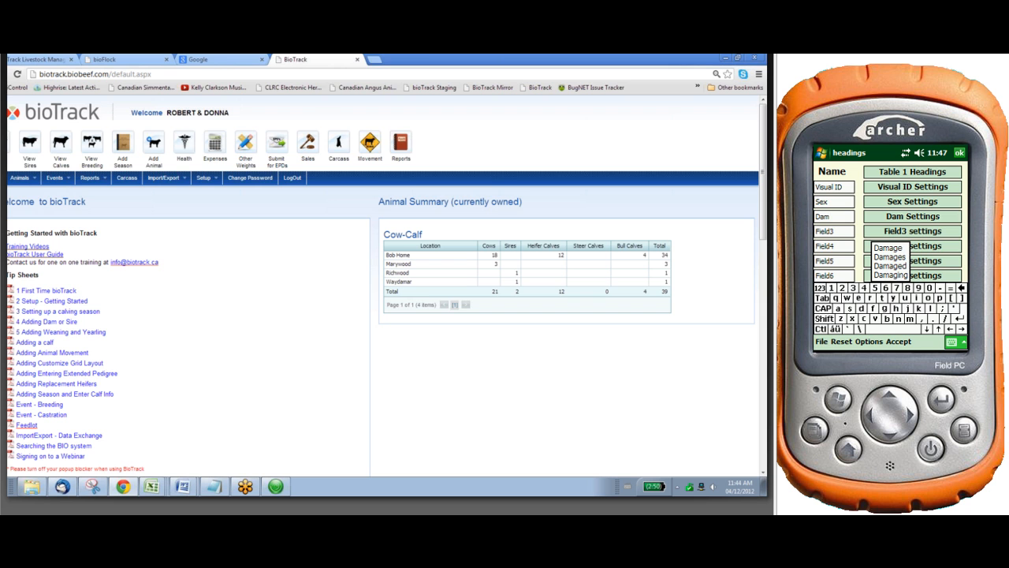
left_click(913, 216)
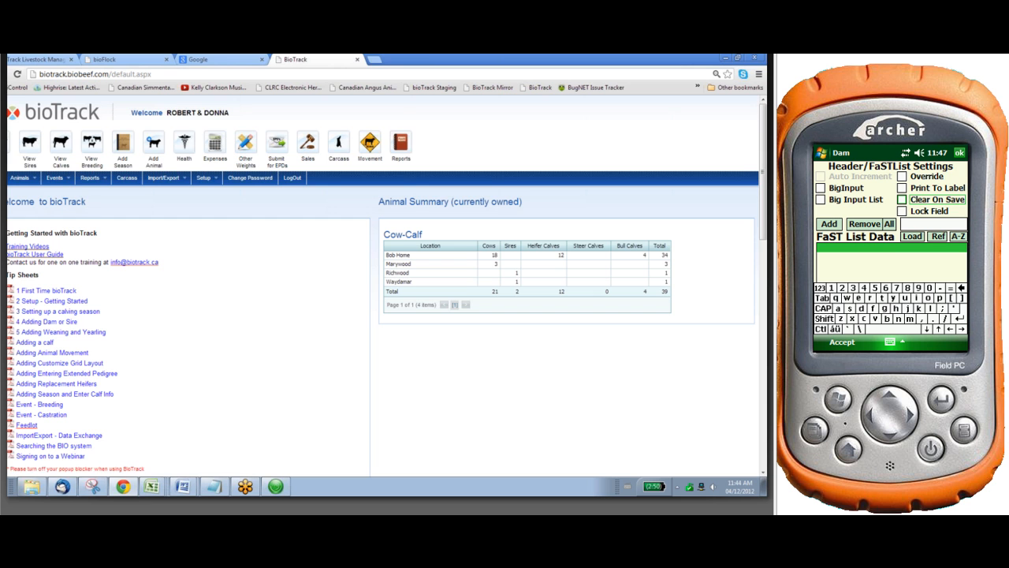
Switch to bioTrack, export the list of cows to Excel and open the exported workbook
left_click(28, 144)
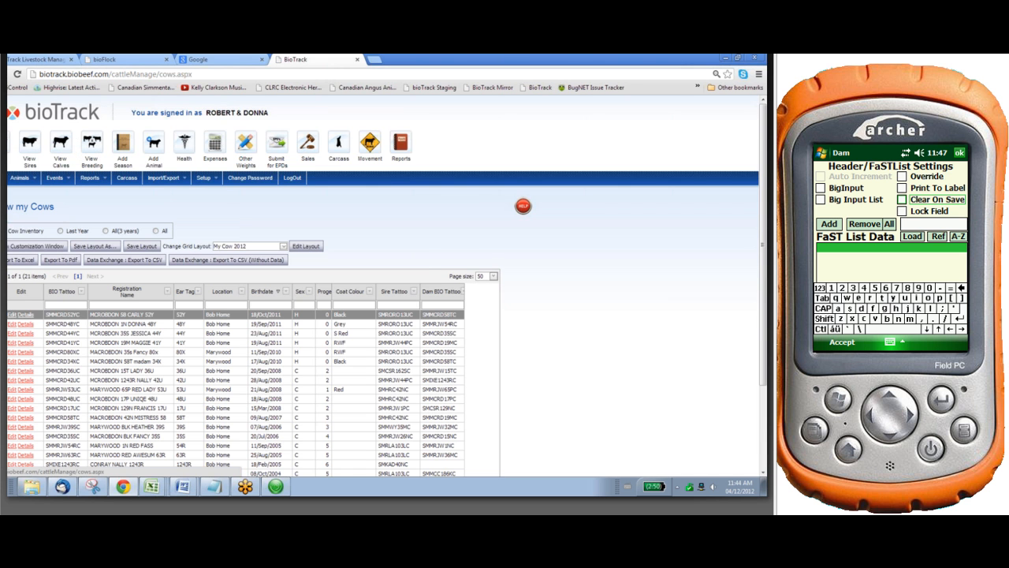
left_click(16, 262)
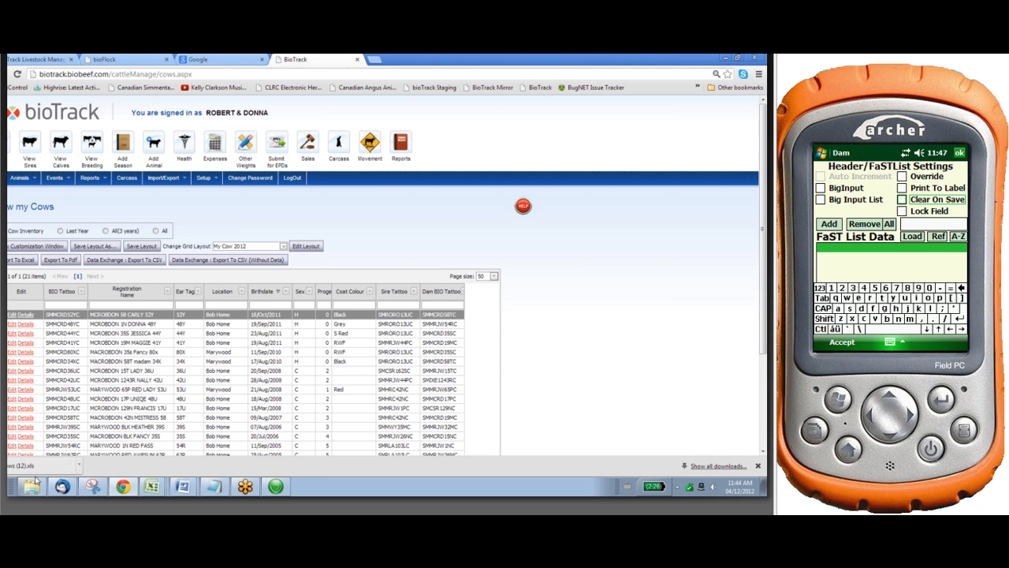
left_click(36, 465)
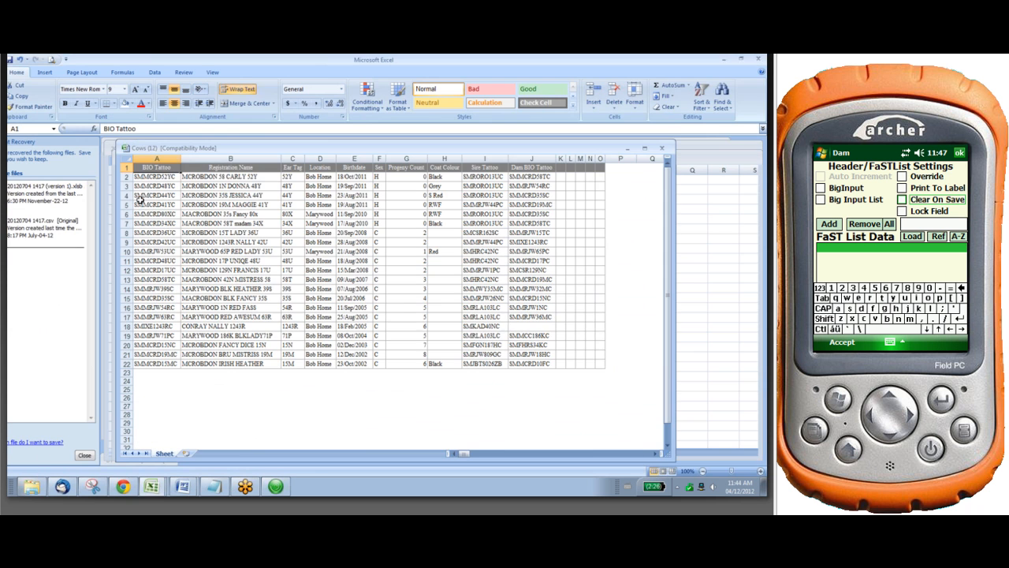
Copy all the cows' BIO Tattoo values from A2 to A22, leaving out the column heading
left_click_drag(136, 176, 158, 364)
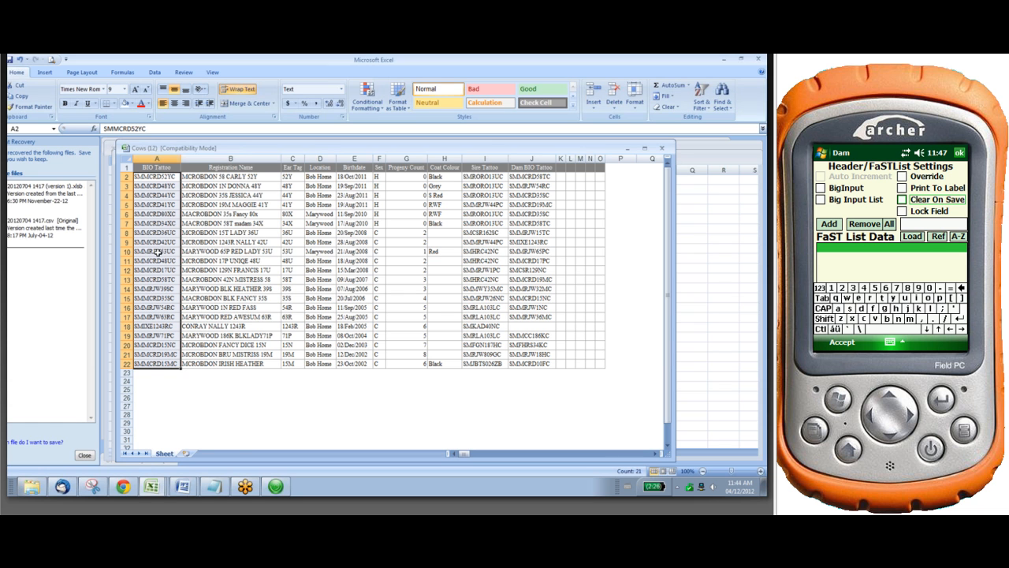
right_click(160, 256)
left_click(178, 270)
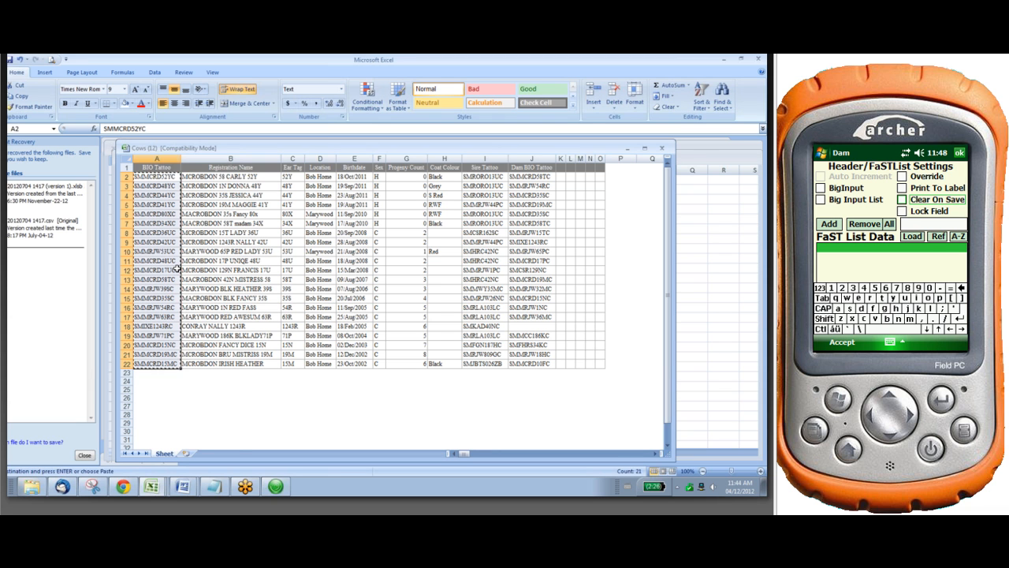
Switch to Notepad and paste the copied tattoo values into a new document
left_click(215, 488)
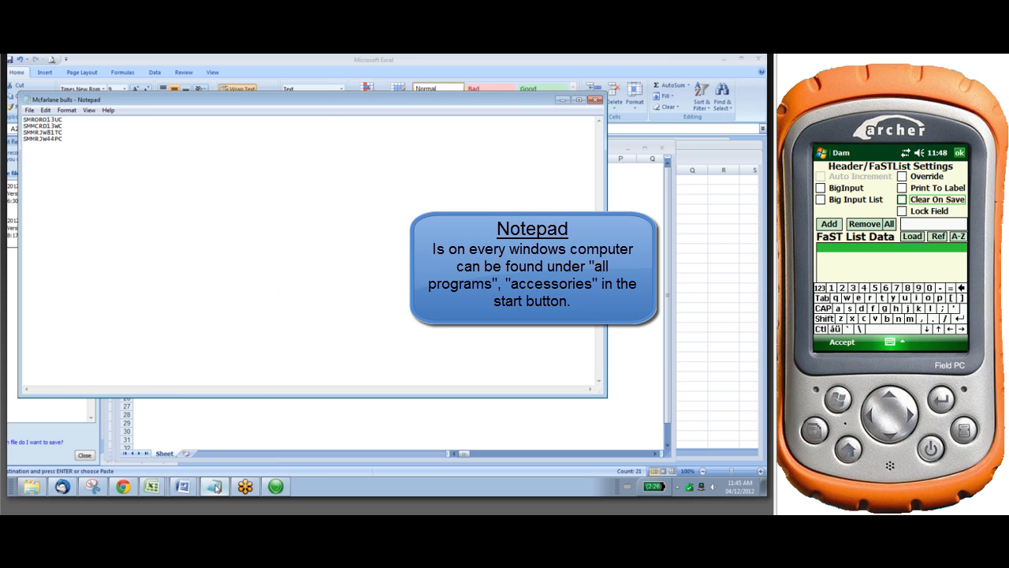
left_click(29, 109)
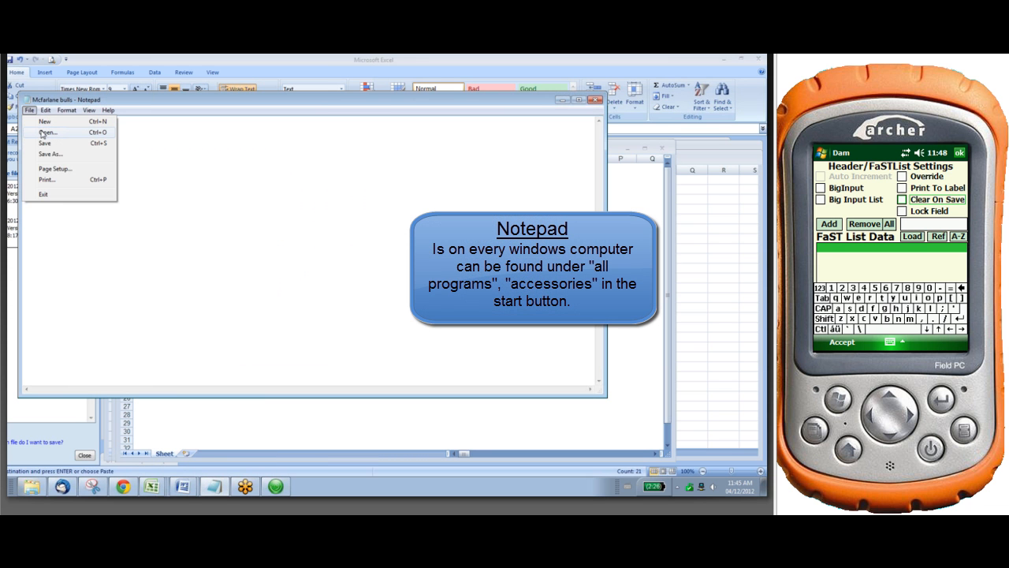
left_click(44, 121)
right_click(47, 123)
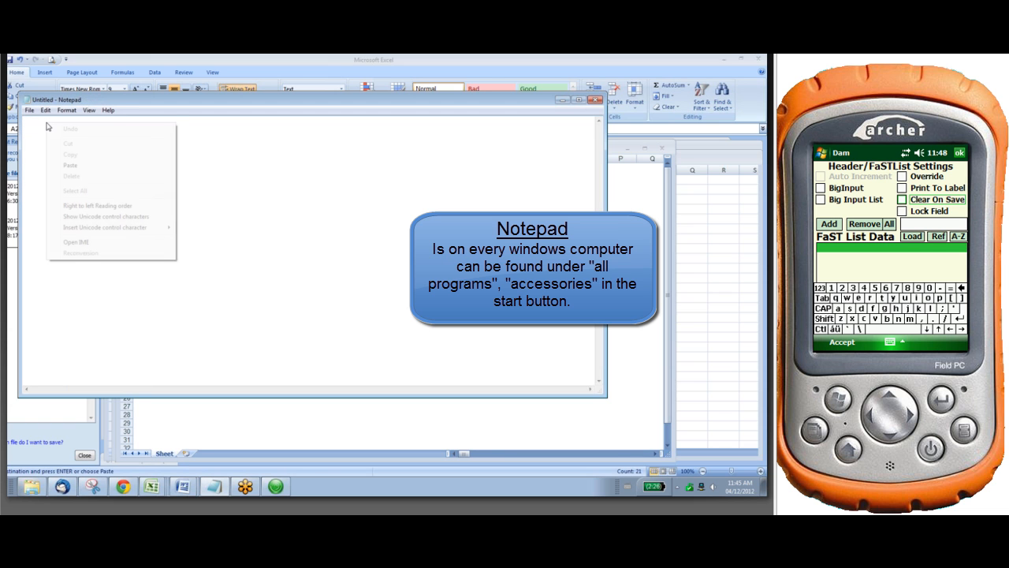
left_click(73, 166)
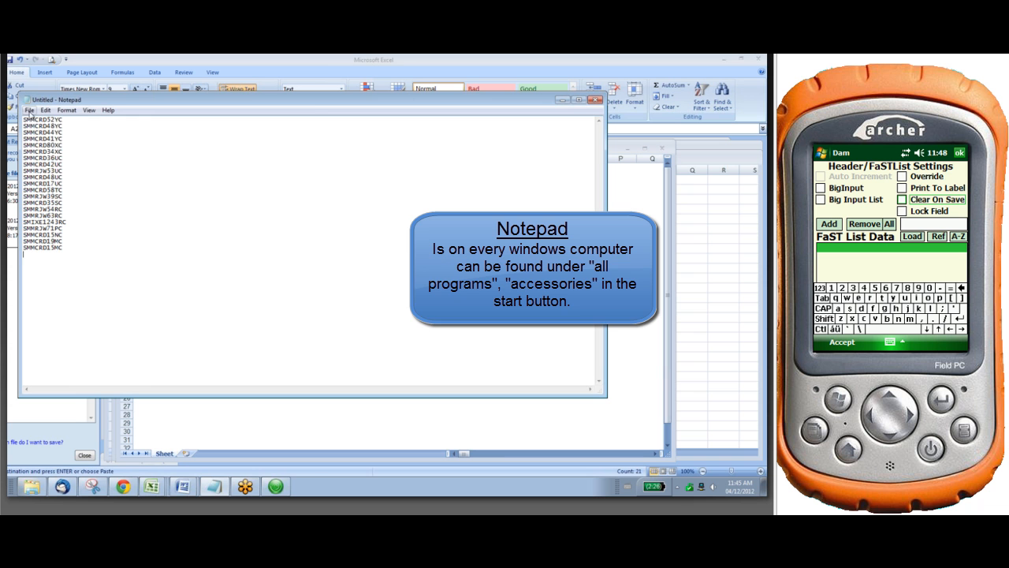
Save the tattoo list on the Desktop as the text file mcfarlane cows, replacing the existing file, and minimize Notepad
left_click(30, 109)
left_click(47, 155)
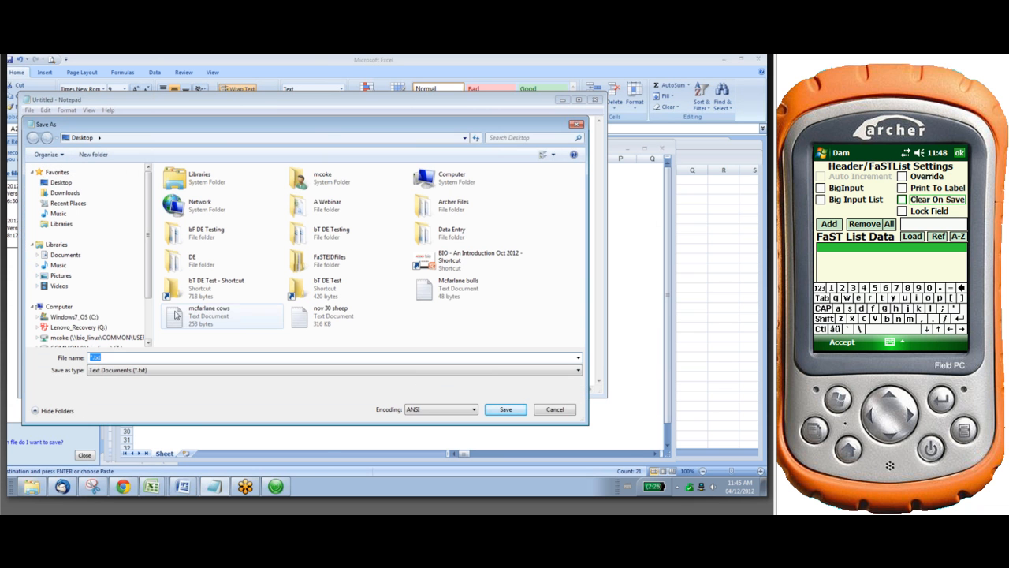
left_click(207, 314)
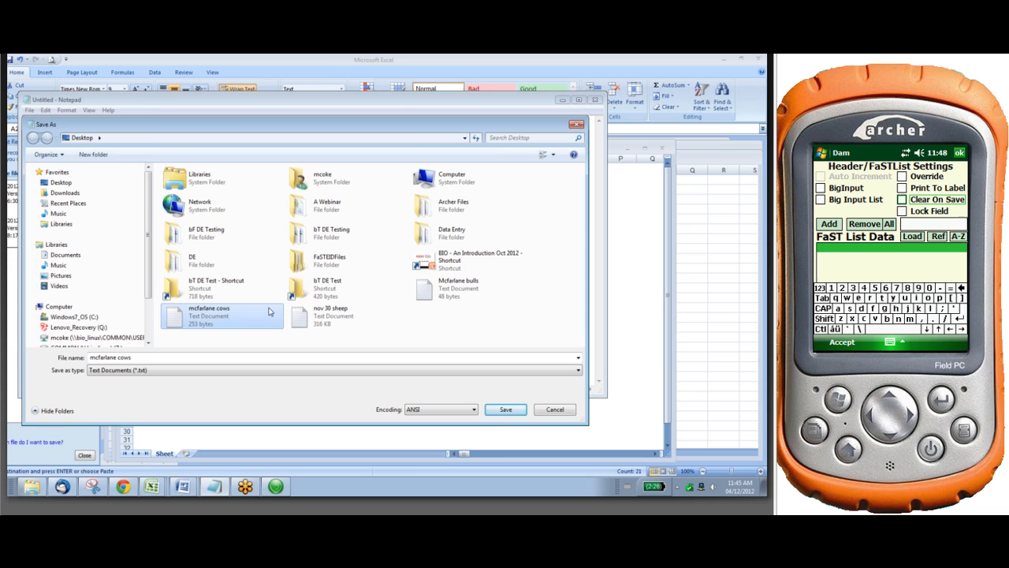
left_click(507, 417)
left_click(405, 271)
key("ctrl+v")
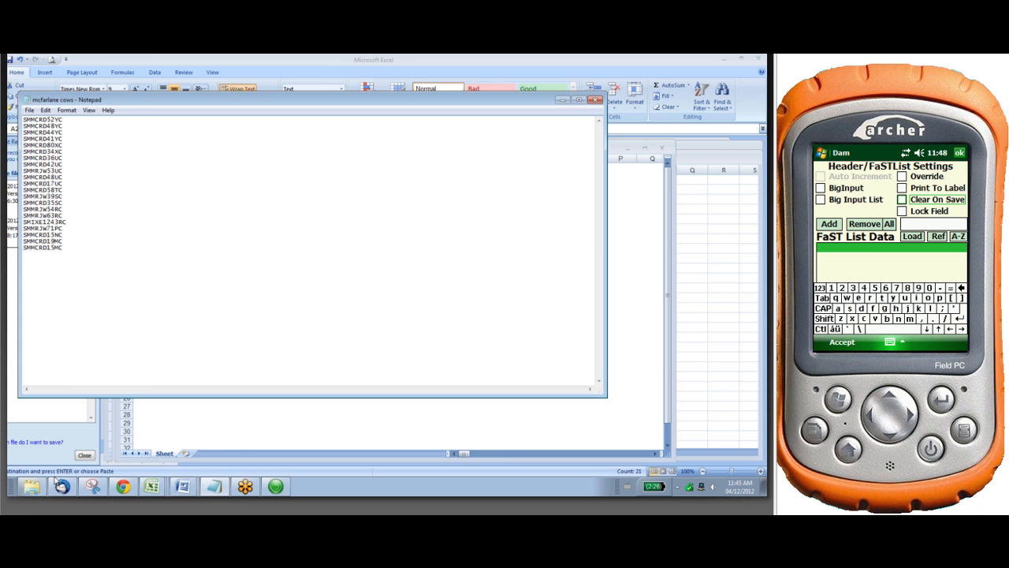
left_click(563, 99)
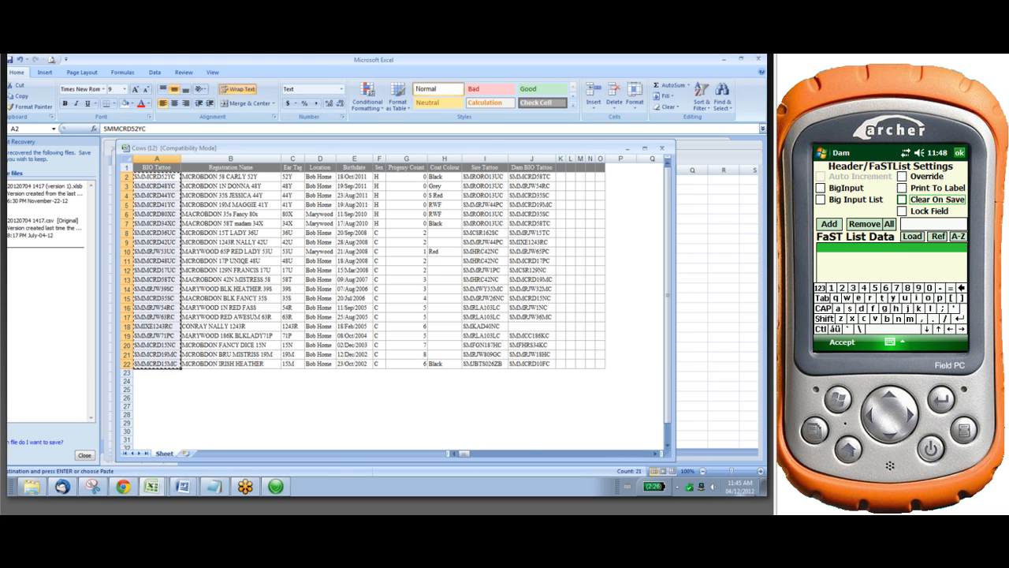
Switch to Windows Explorer and copy the mcfarlane cows text document from the Desktop folder
left_click(33, 488)
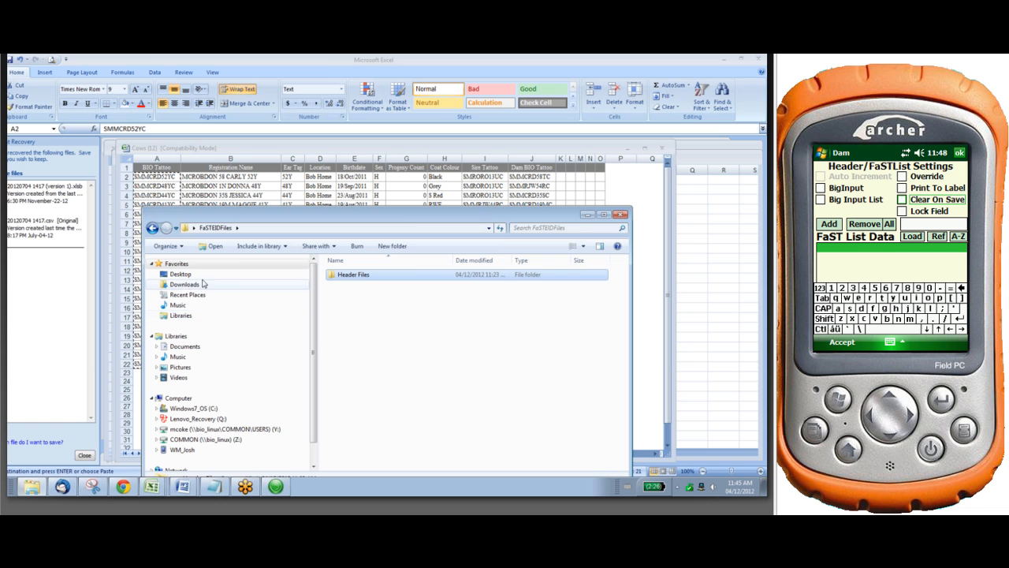
left_click(181, 274)
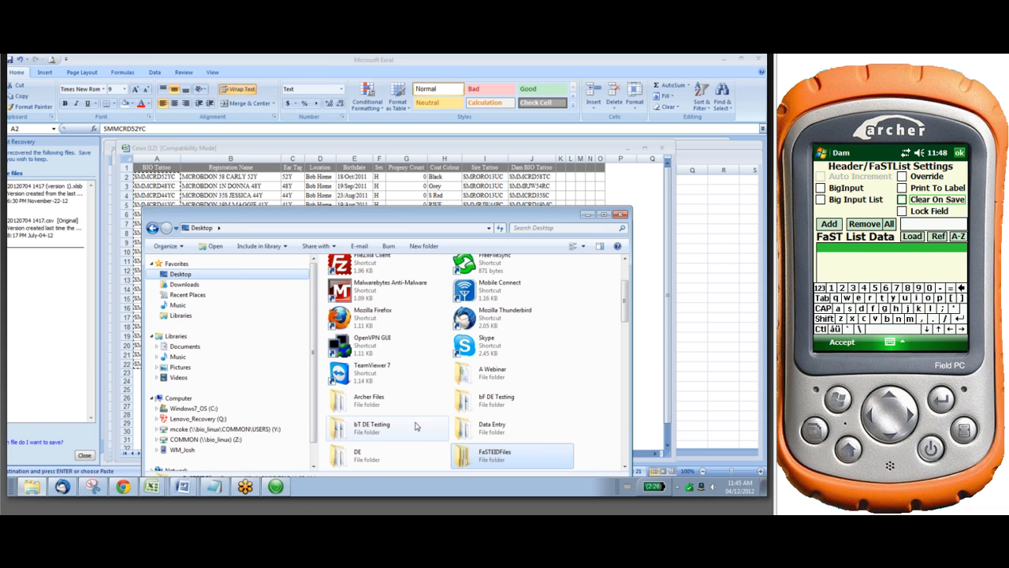
left_click_drag(626, 291, 628, 386)
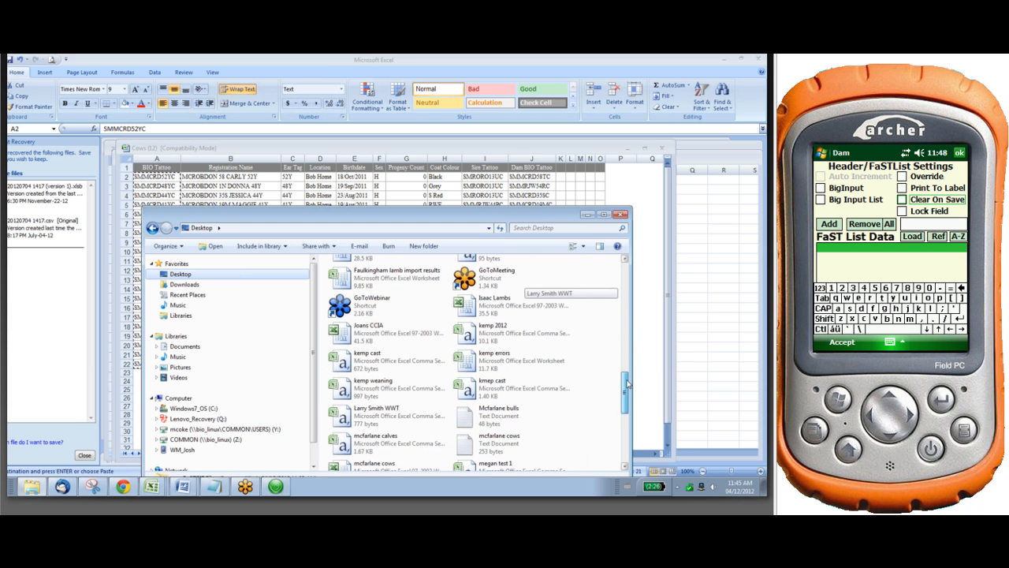
right_click(483, 451)
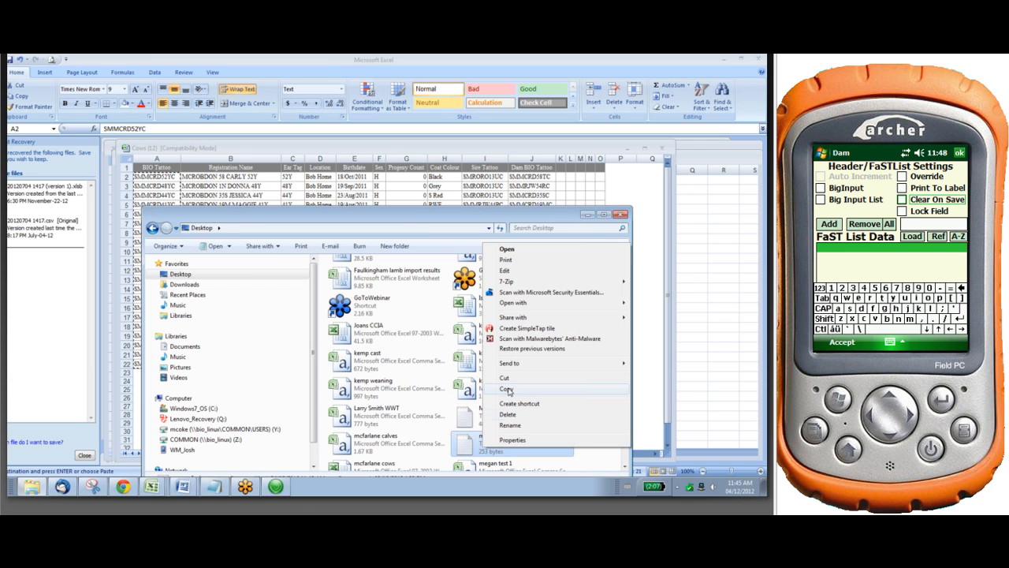
left_click(508, 389)
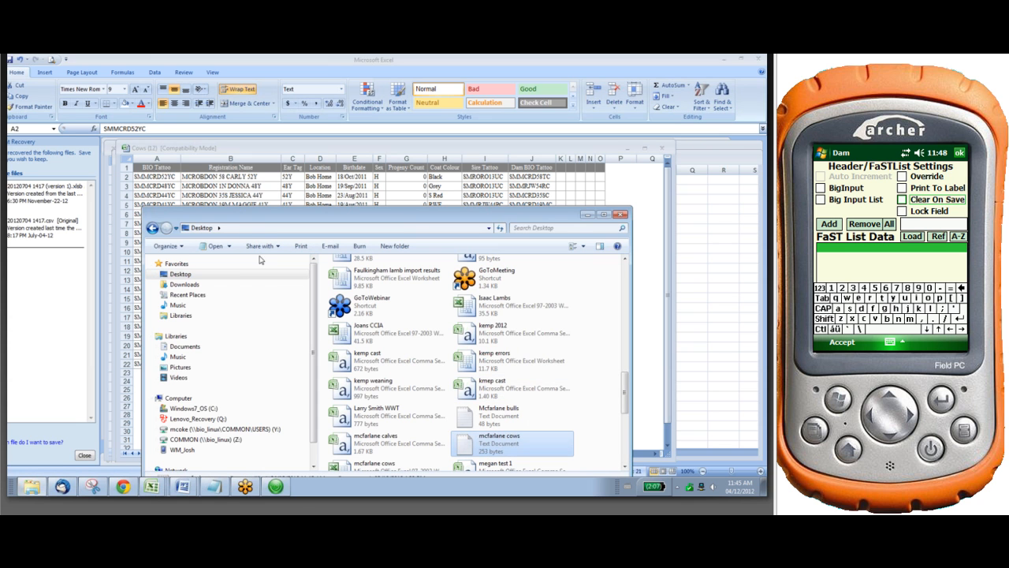
left_click_drag(320, 215, 314, 135)
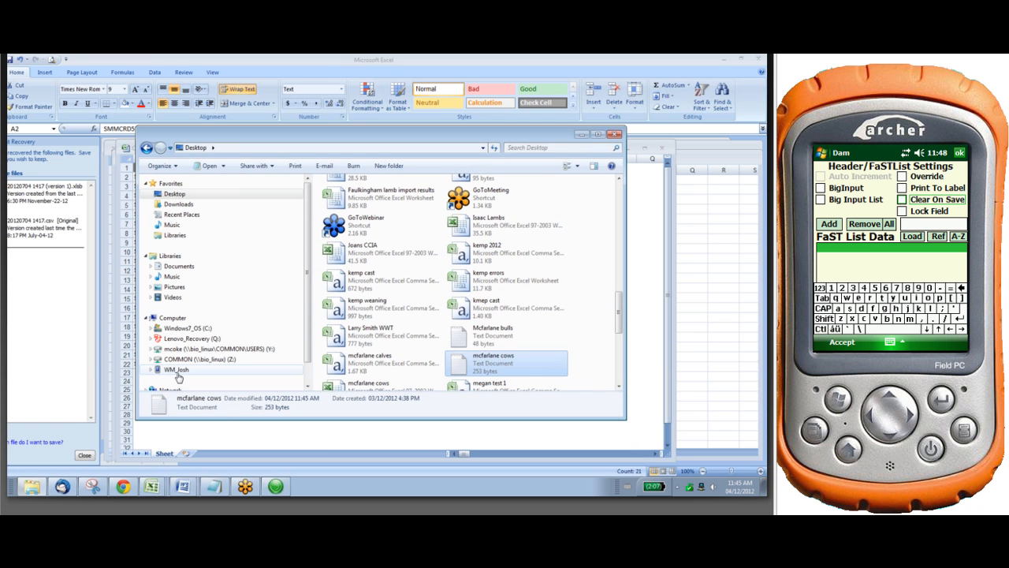
Paste the copied mcfarlane cows text document into the FaSTEIDFiles folder in My Documents on the connected handheld
left_click(177, 370)
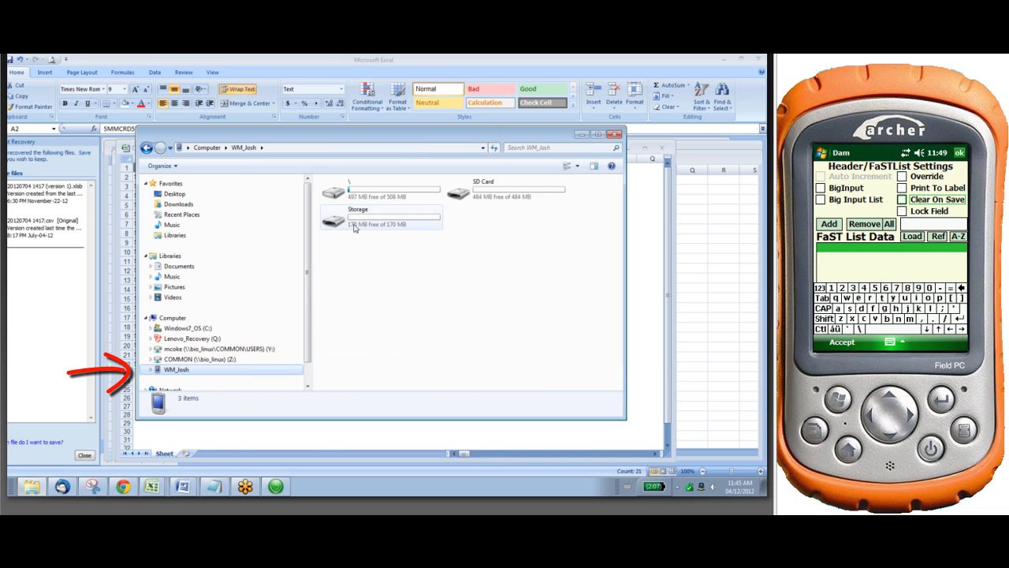
double_click(386, 190)
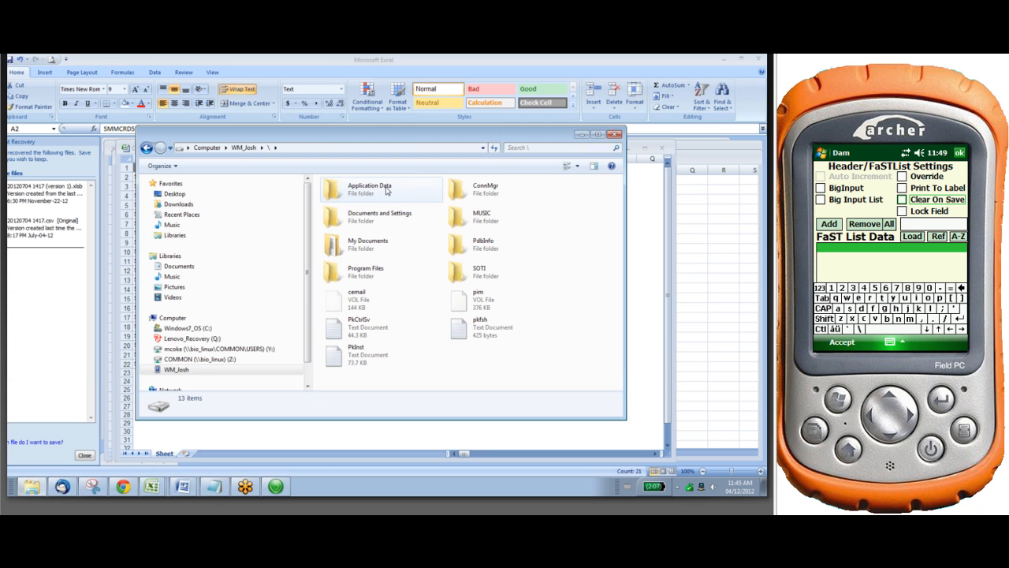
double_click(373, 250)
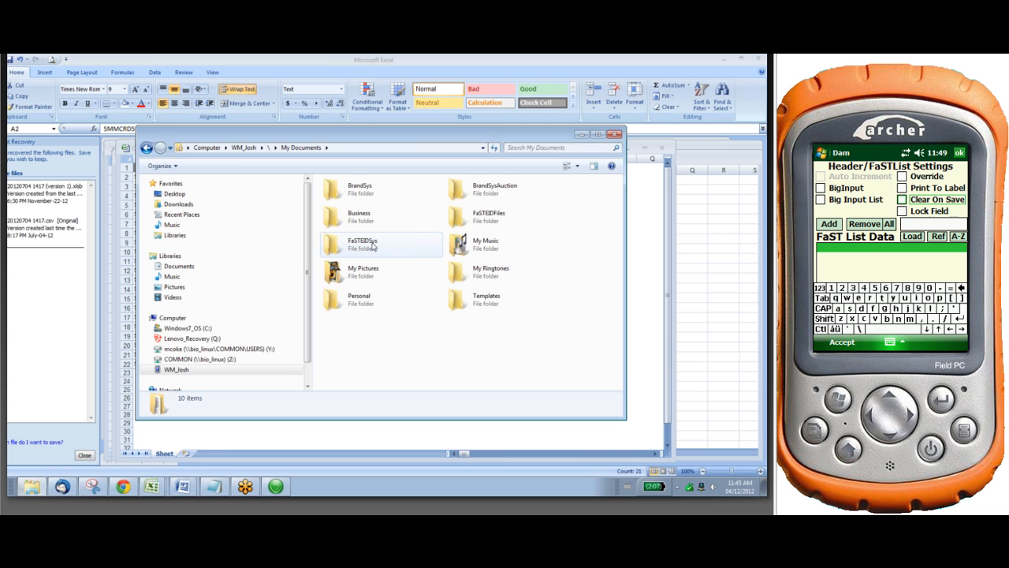
double_click(503, 228)
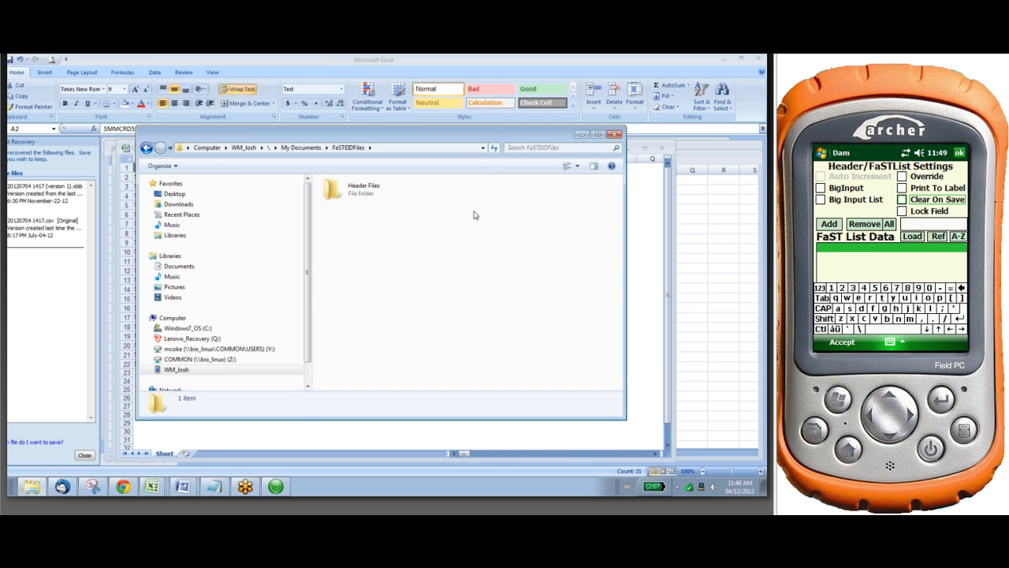
right_click(464, 273)
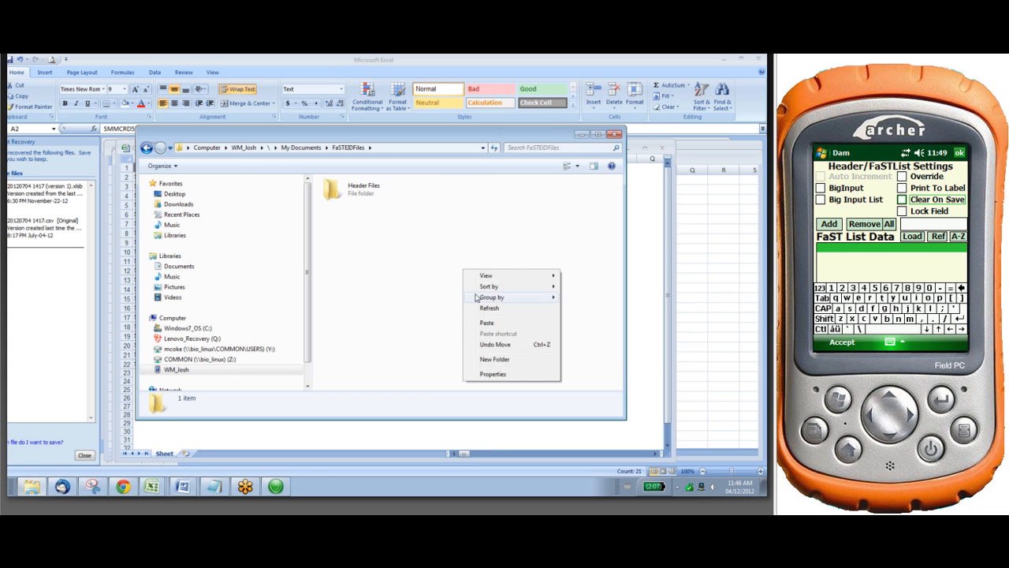
left_click(487, 325)
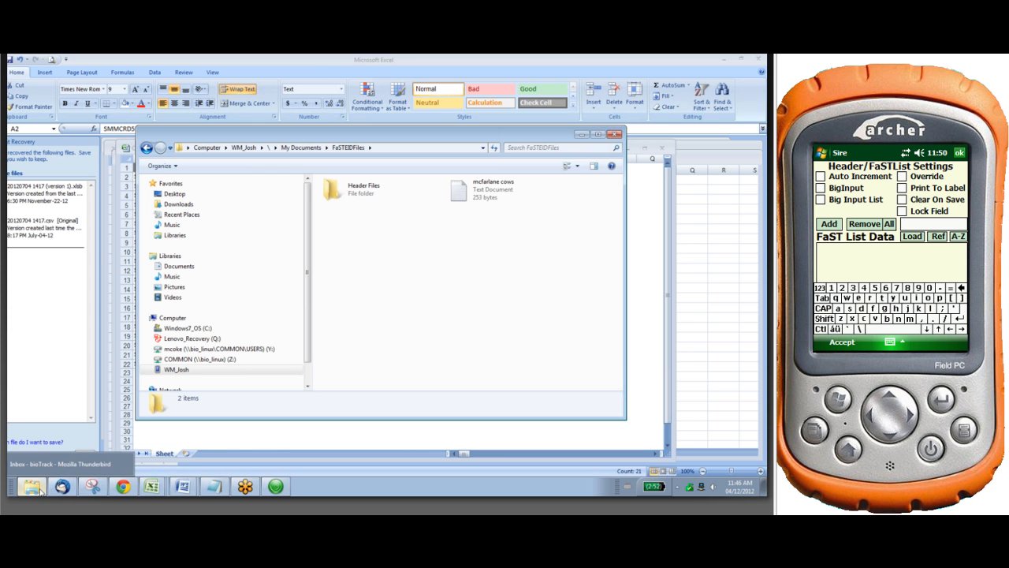
Bring up the bioTrack bulls list, return to Windows Explorer and copy the Mcfarlane bulls text document from the Desktop folder
left_click(116, 487)
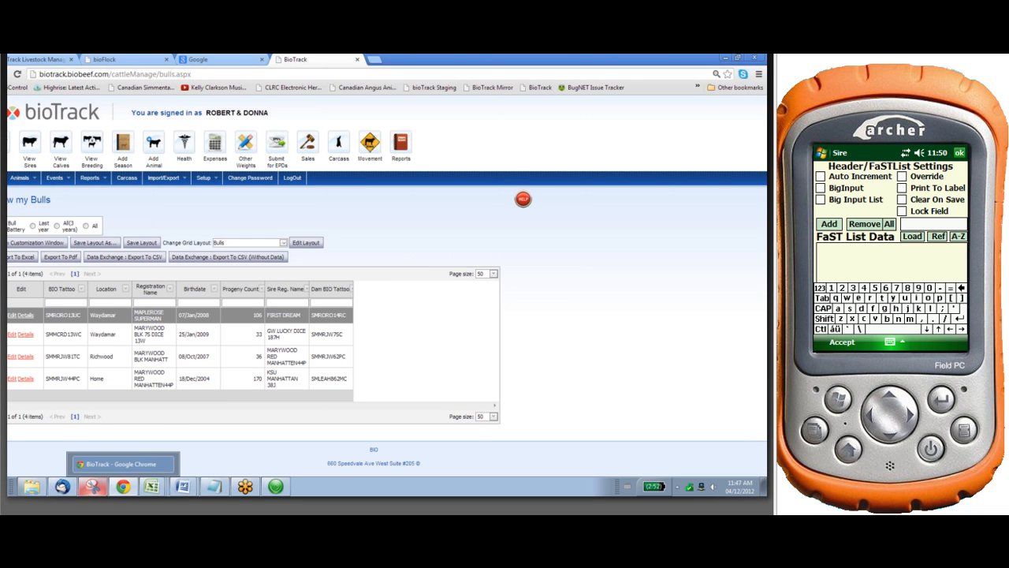
left_click(33, 487)
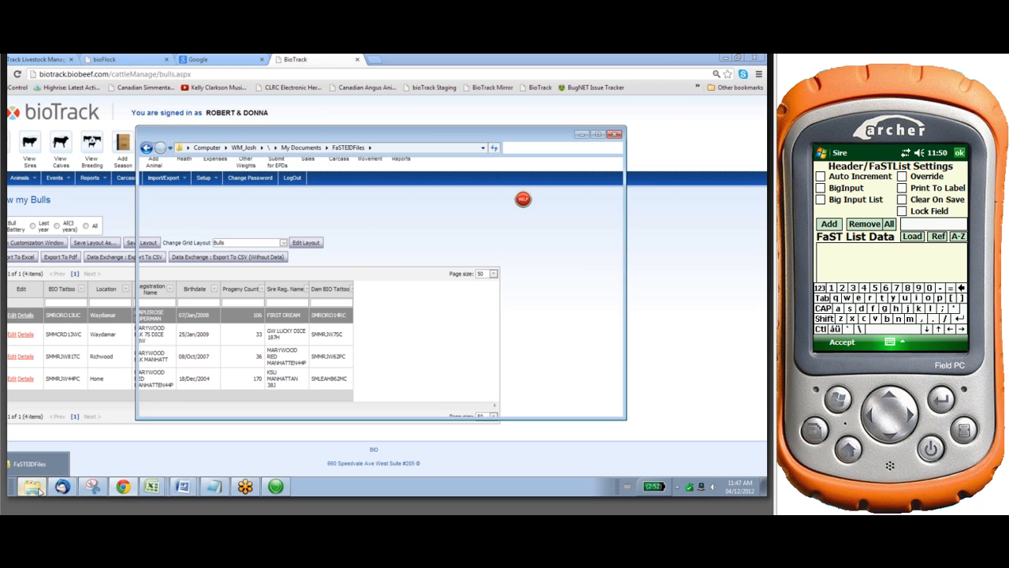
left_click(176, 196)
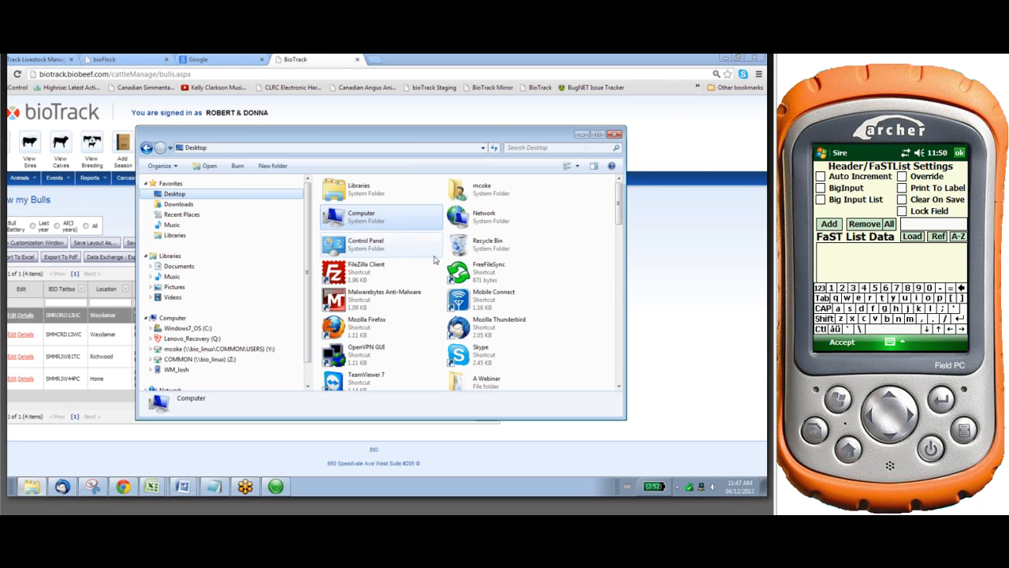
scroll(571, 288, "down", 3)
scroll(571, 288, "down", 5)
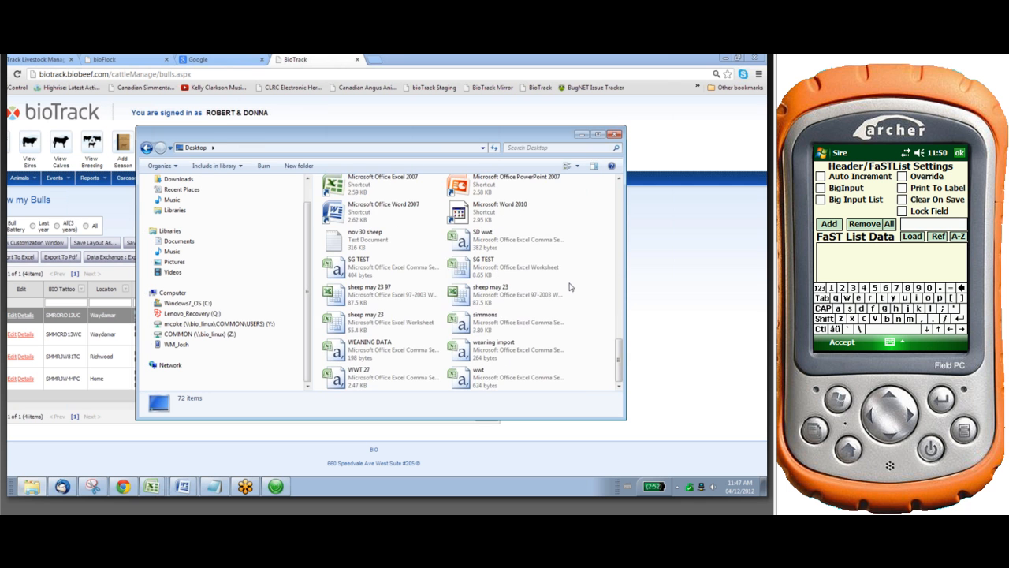
scroll(568, 289, "up", 10)
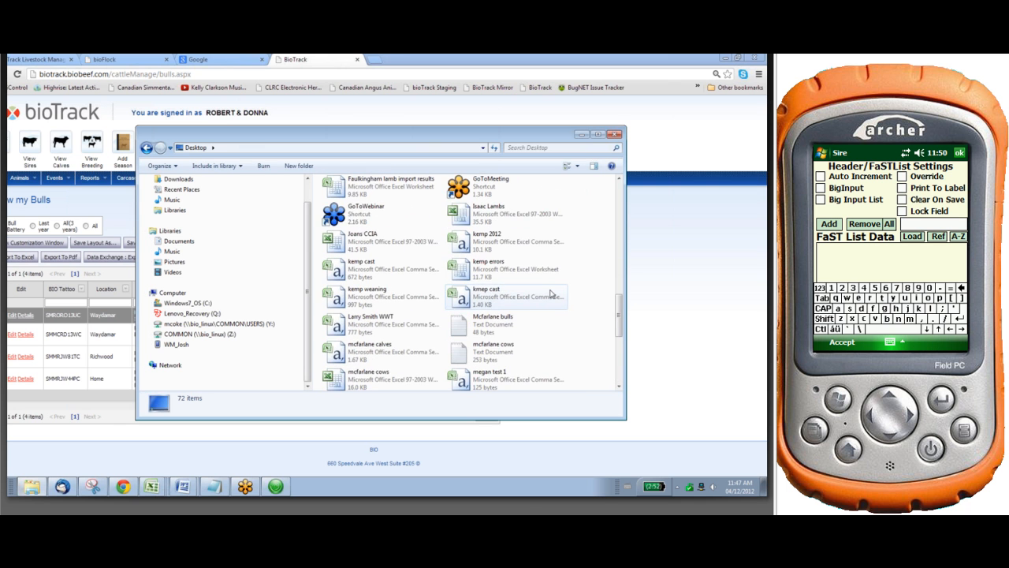
scroll(550, 293, "down", 5)
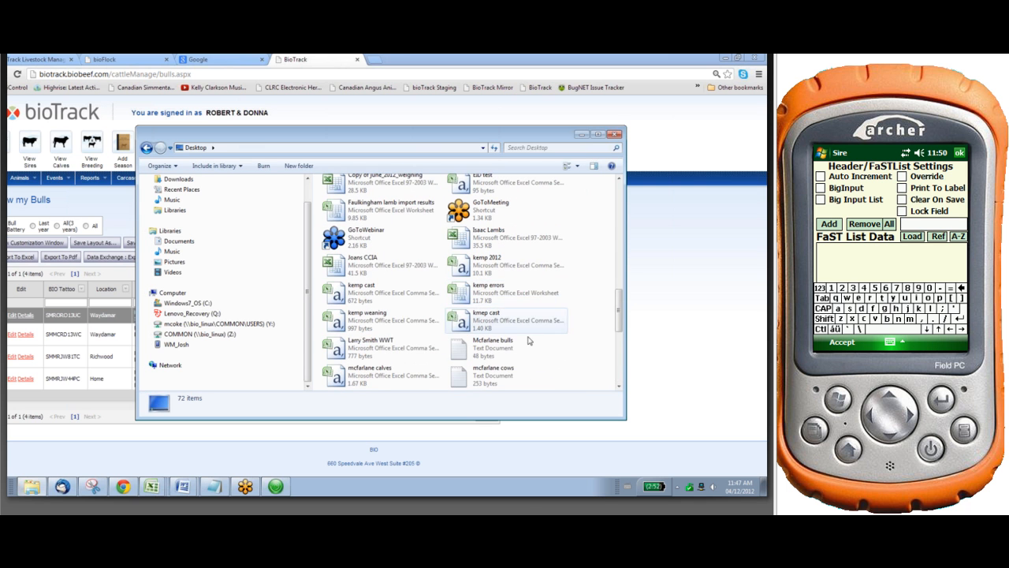
right_click(494, 342)
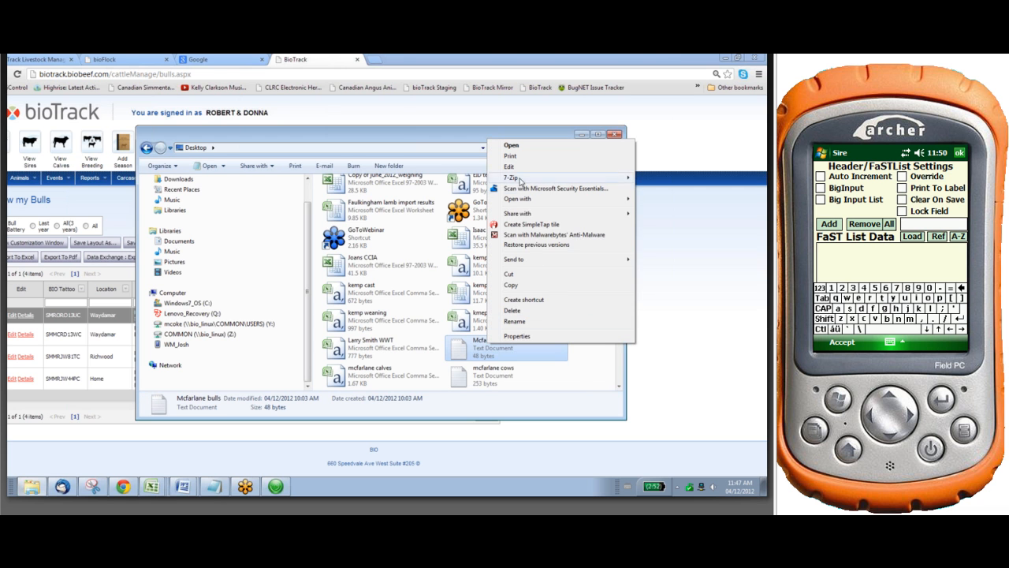
left_click(511, 286)
left_click(698, 211)
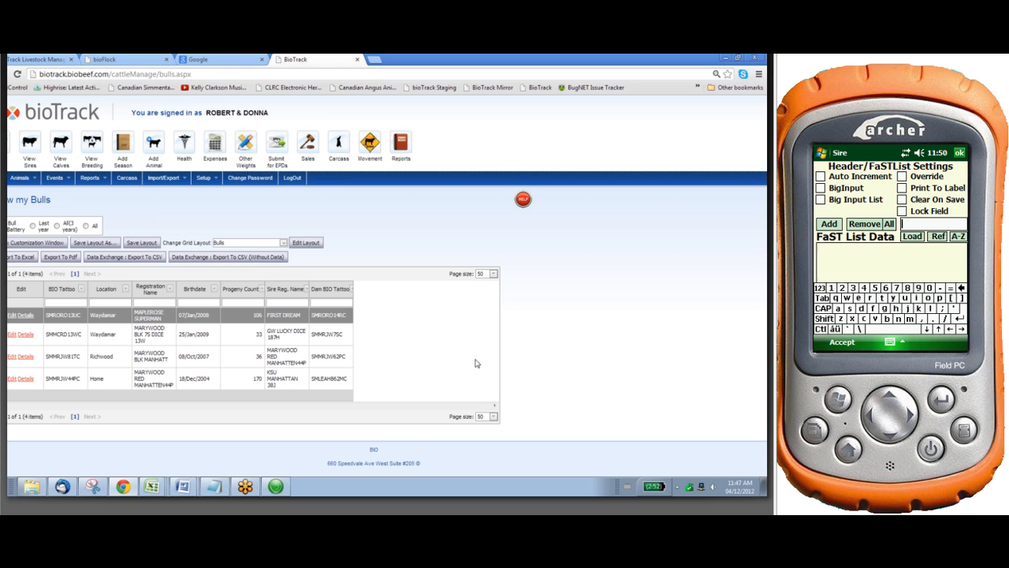
Paste the Mcfarlane bulls text document into the handheld's My Documents > FaSTEIDFiles folder
left_click(32, 486)
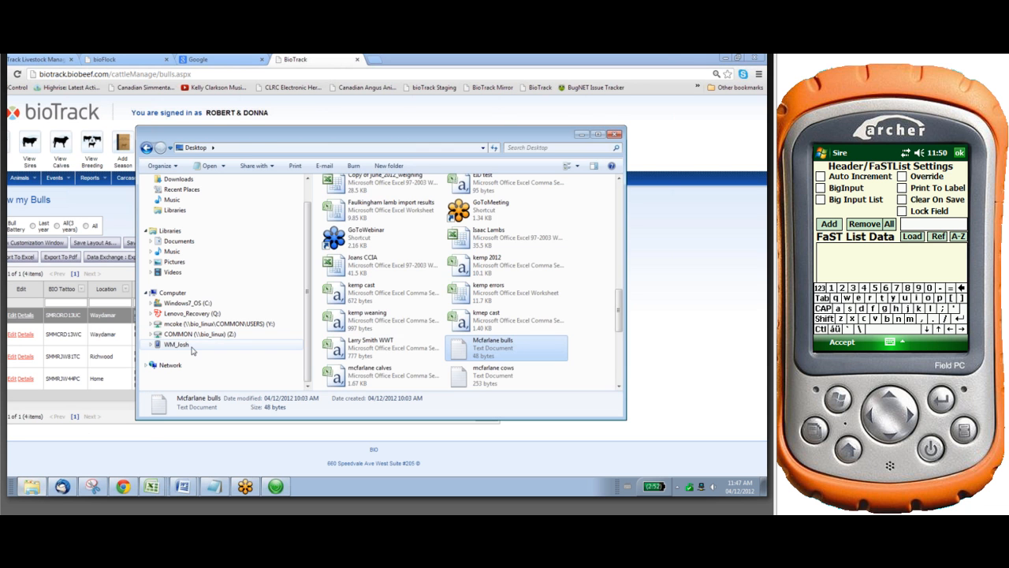
left_click(176, 345)
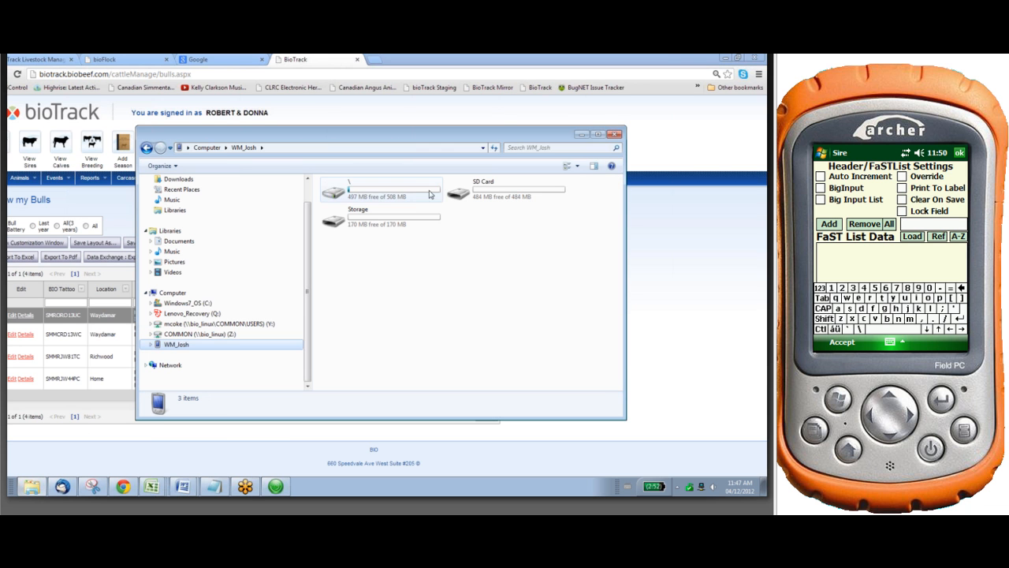
double_click(347, 193)
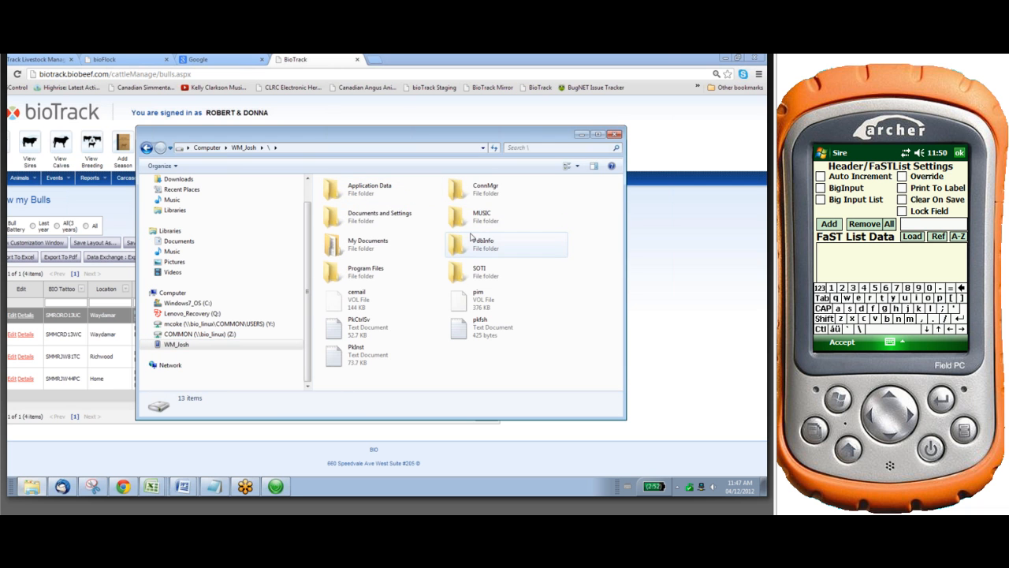
double_click(368, 245)
double_click(501, 219)
right_click(383, 247)
left_click(405, 295)
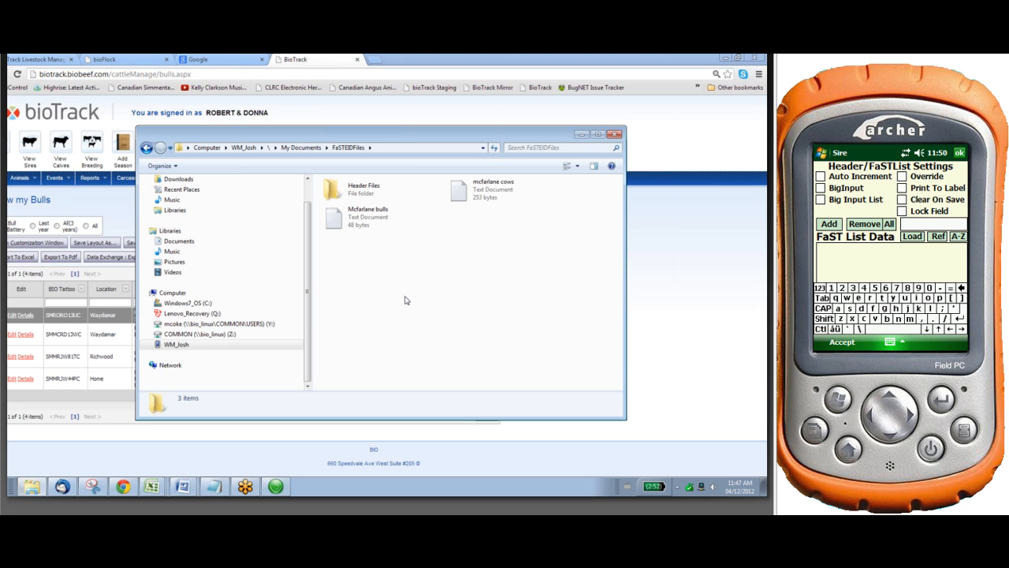
On the Archer handheld, load Mcfarlane bulls.txt as the FaST List Data for the Sire heading
left_click(913, 237)
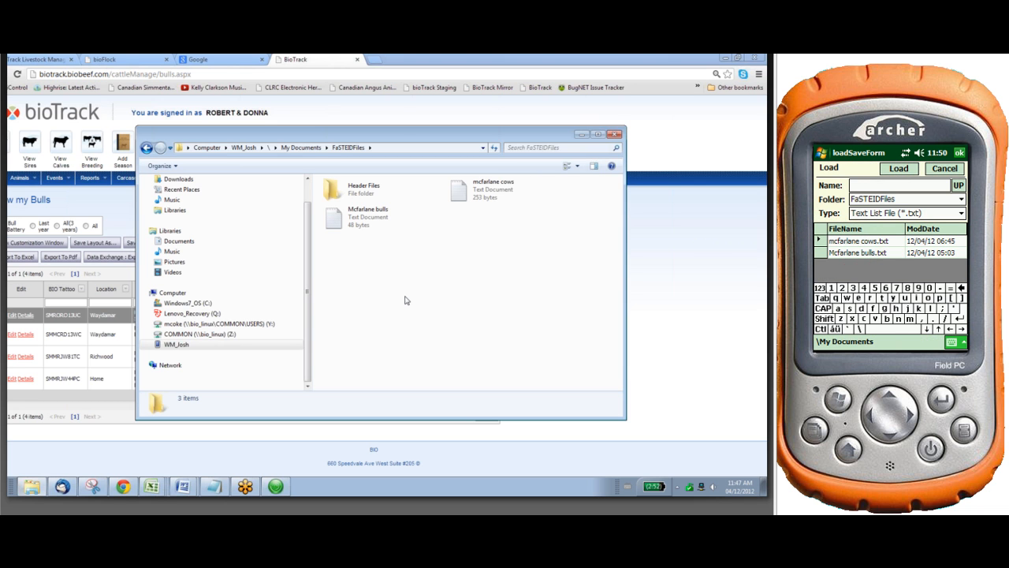
left_click(858, 253)
left_click(899, 168)
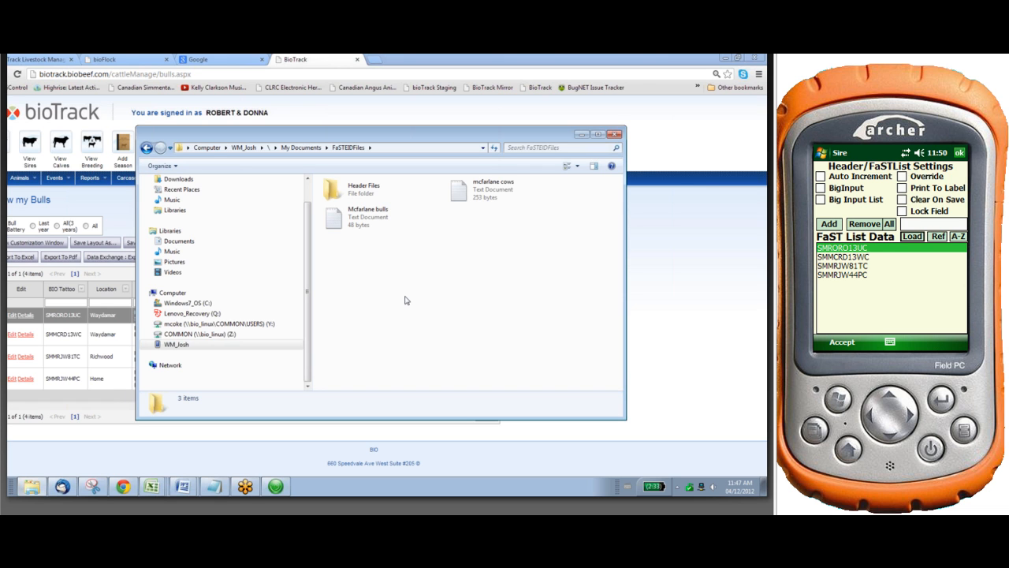
Turn on Clear On Save for the Sire and Dam headings and accept the settings of both
left_click(902, 200)
left_click(842, 342)
left_click(912, 216)
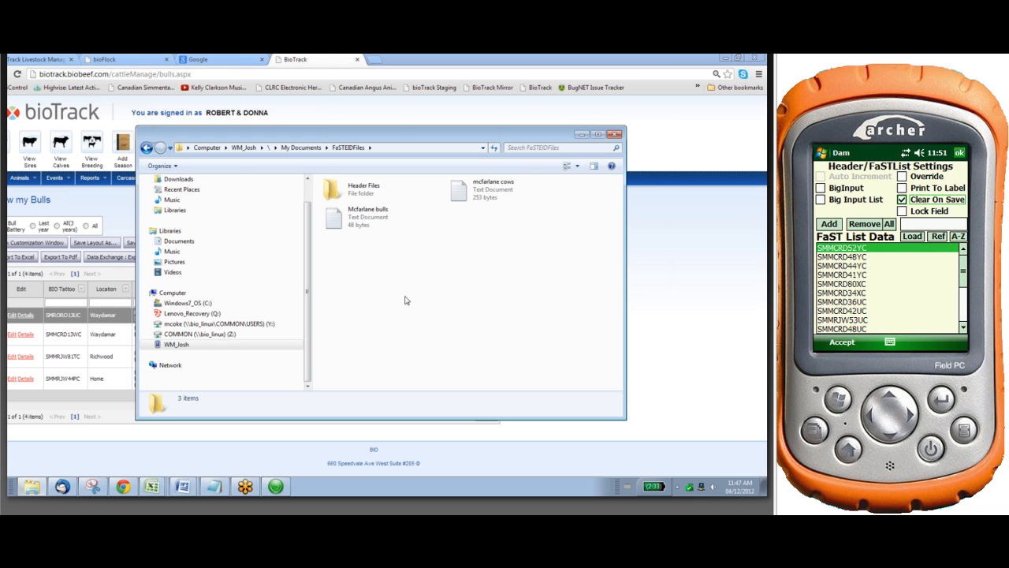
left_click(842, 342)
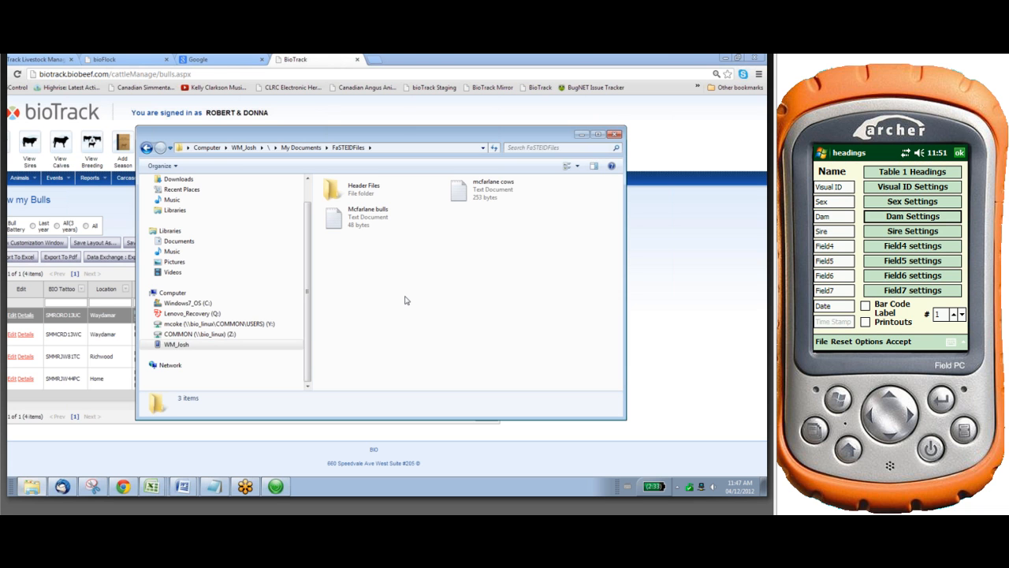
Rename the Field4 heading as Born As
left_click(834, 246)
left_click(952, 341)
key("BackSpace")
key("BackSpace")
key("BackSpace")
key("BackSpace")
key("BackSpace")
key("BackSpace")
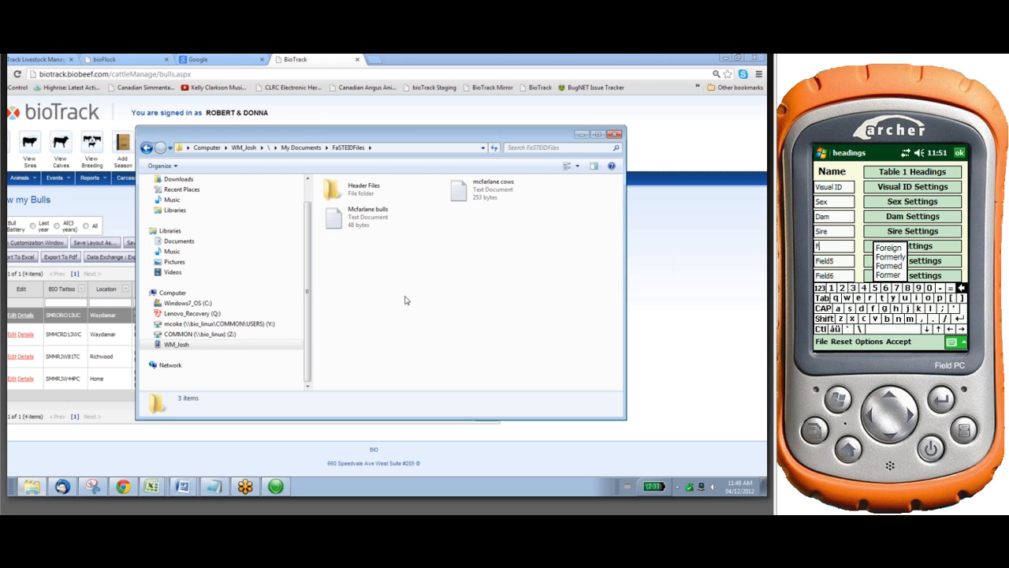
type("b")
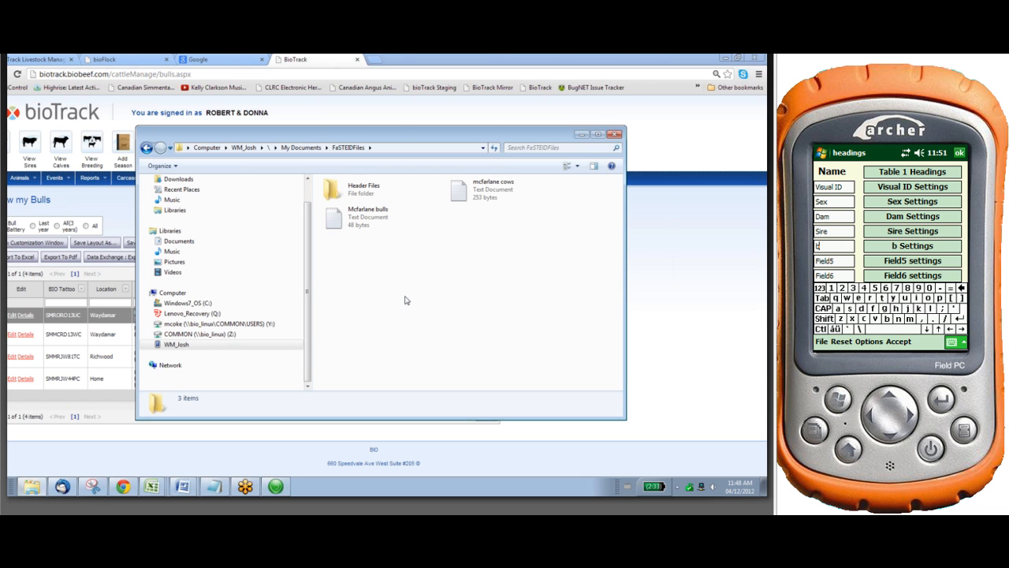
key("BackSpace")
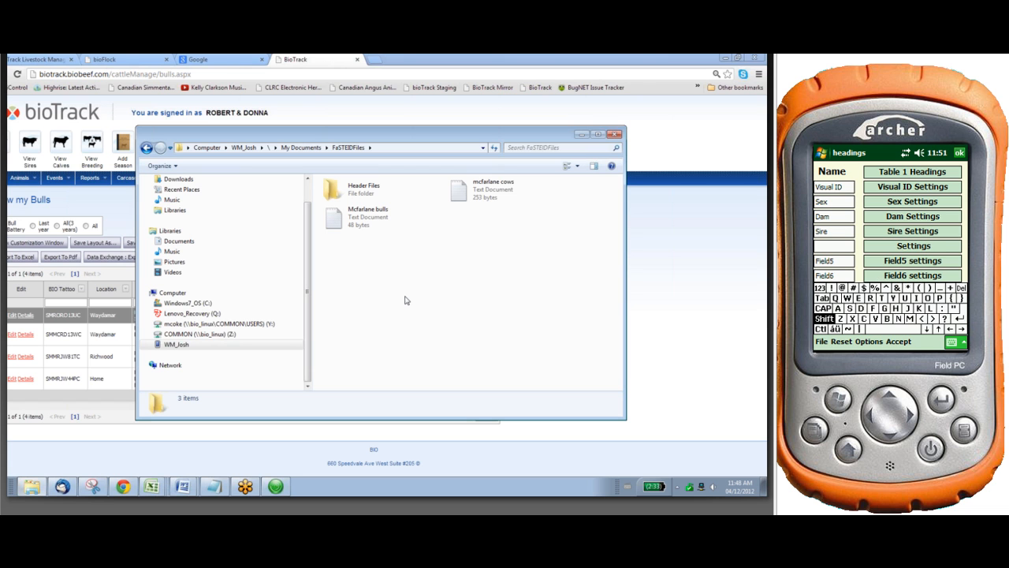
type("Bor")
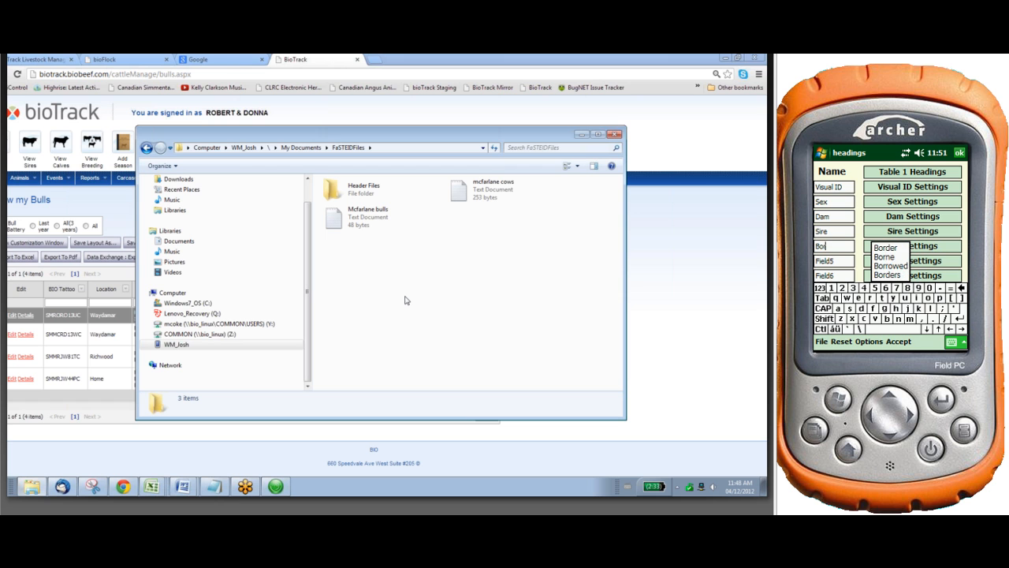
type("n As")
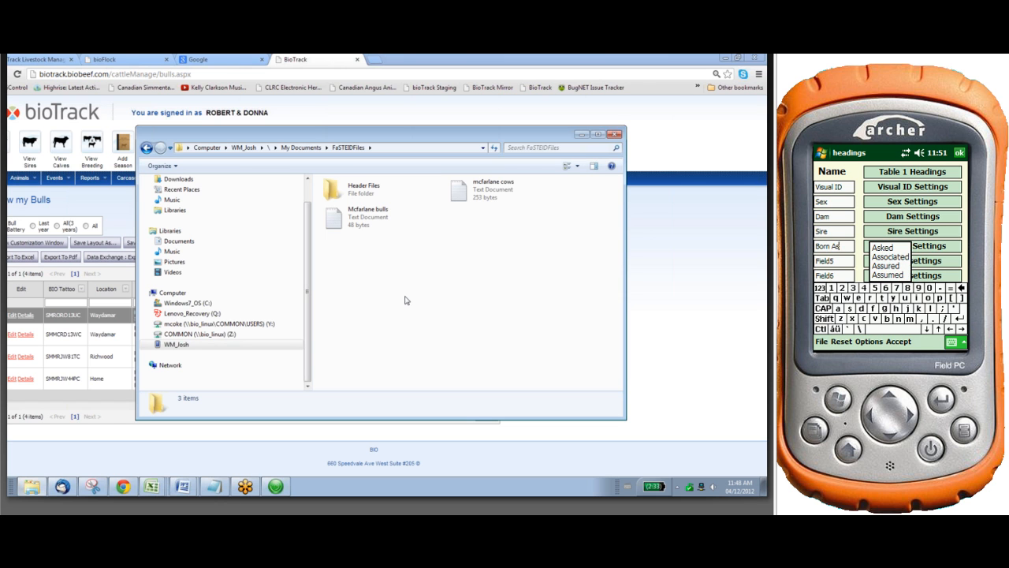
Add the entries Single, Twin and Triplet to the FaST List Data of the Born As heading
left_click(937, 246)
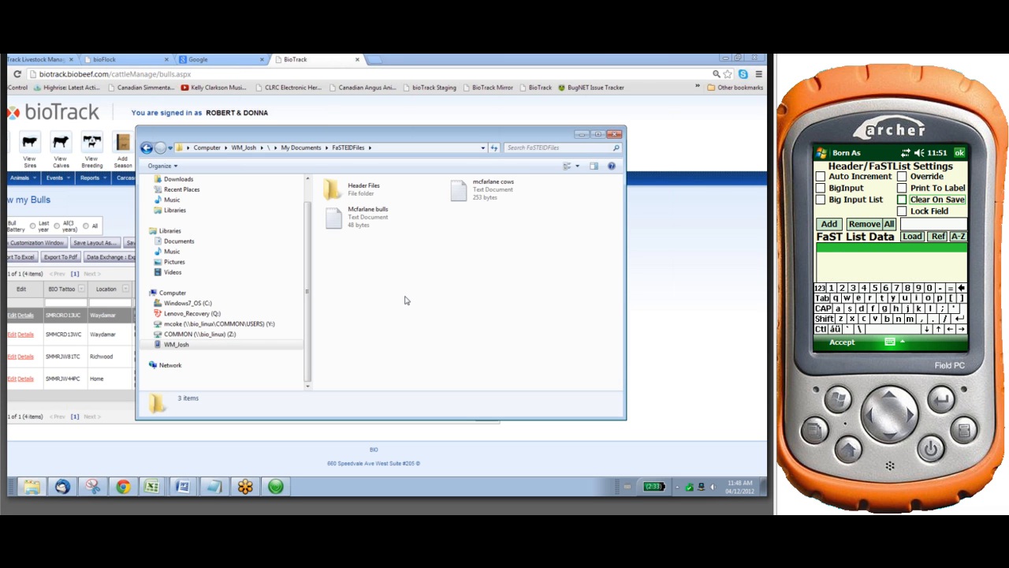
left_click(934, 224)
type("Sin")
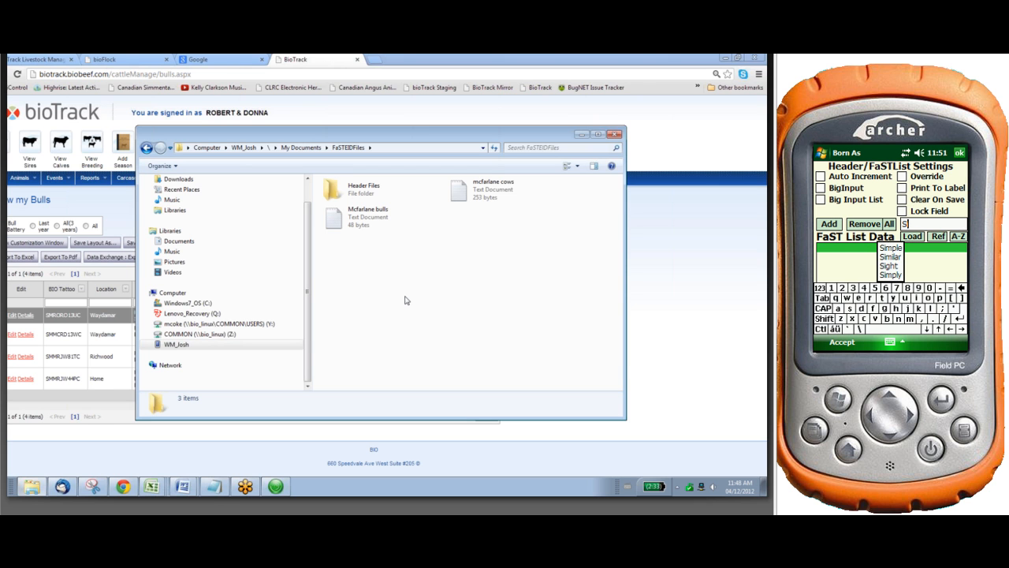
type("gle")
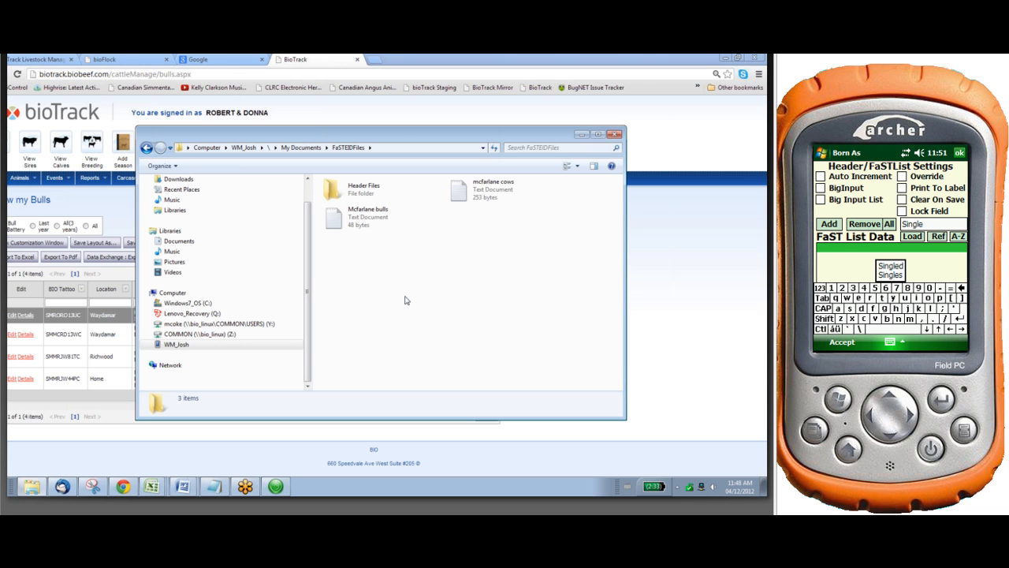
left_click(830, 224)
left_click(824, 319)
type("Twin")
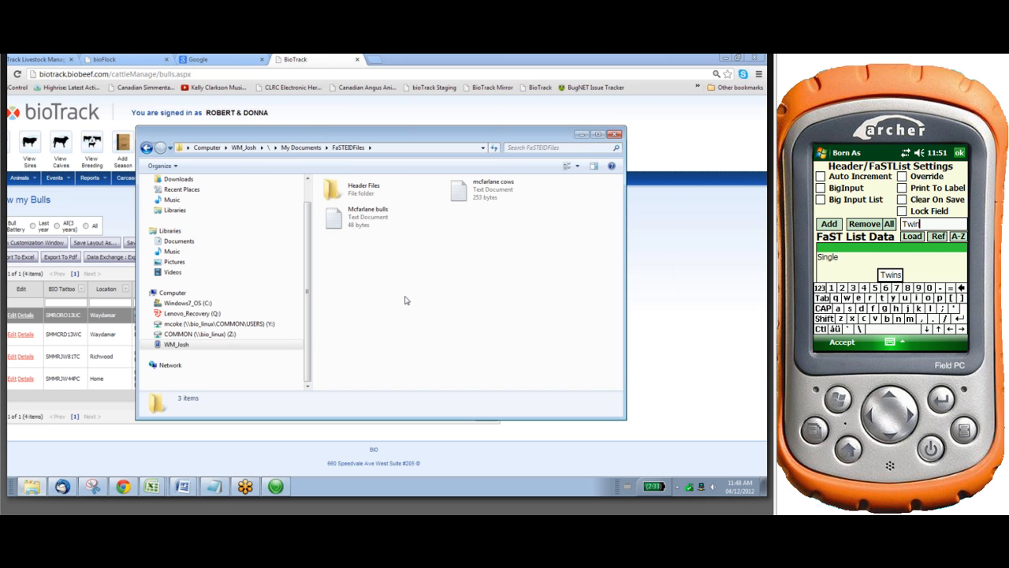
left_click(830, 224)
type("Triplet")
key("Return")
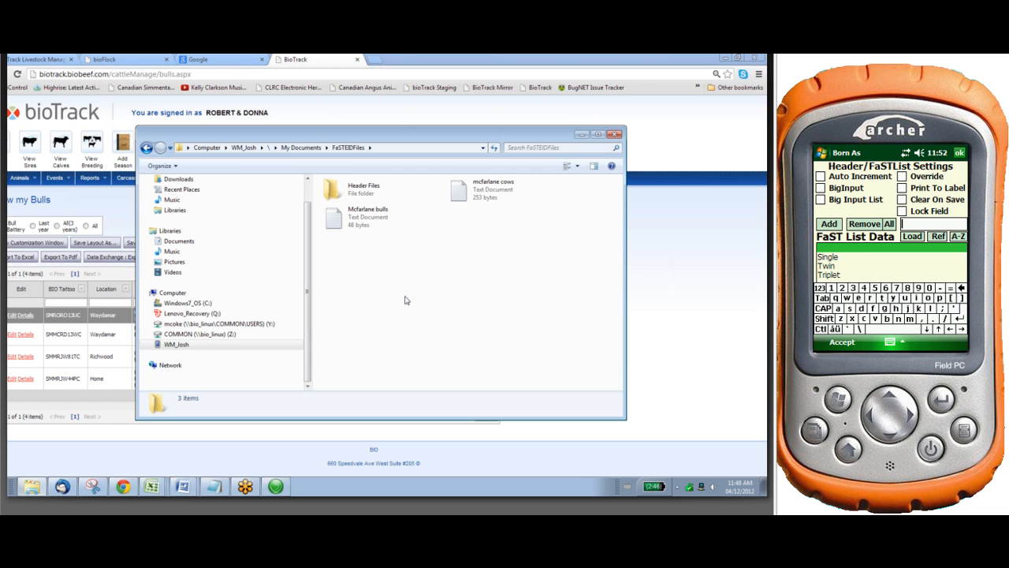
Rename the Field5 heading as Raised As
left_click(834, 261)
key("BackSpace")
key("BackSpace")
key("BackSpace")
key("BackSpace")
key("BackSpace")
key("BackSpace")
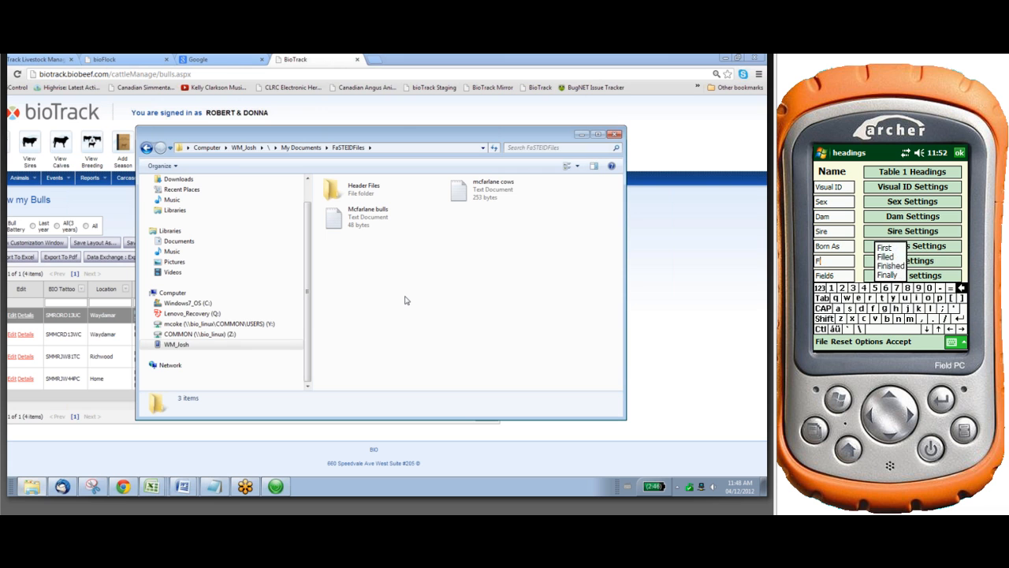
type("R")
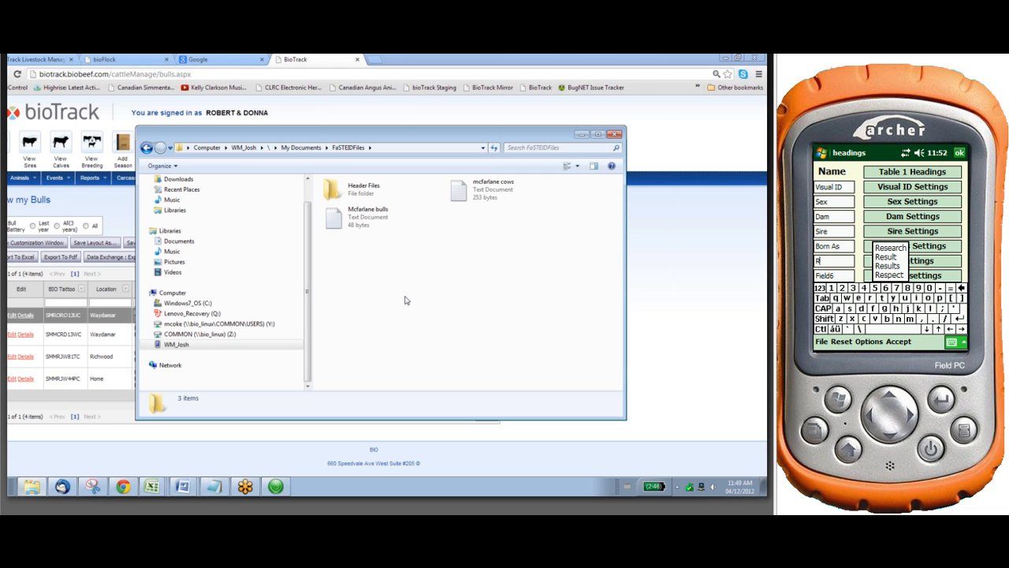
type("ais")
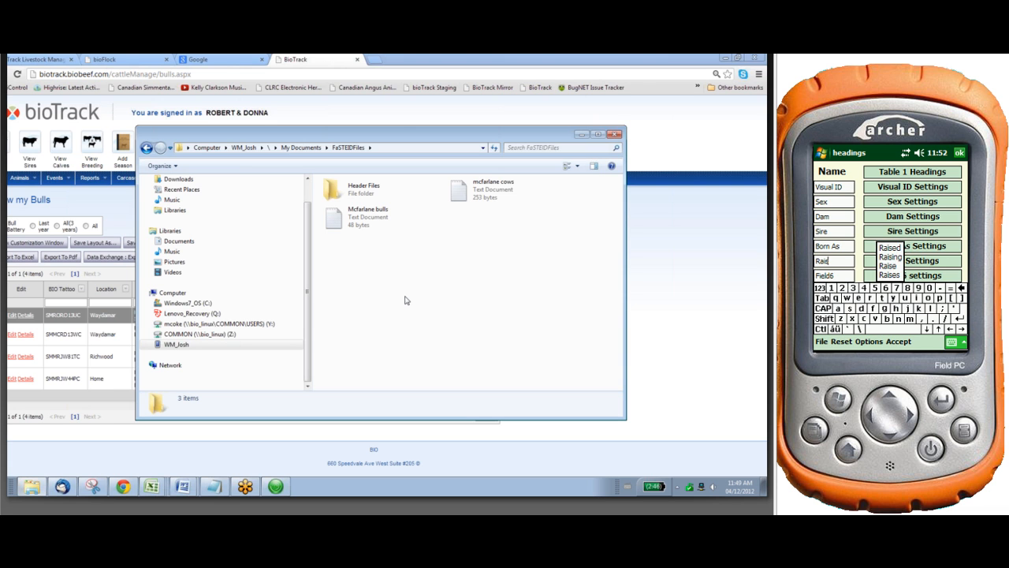
type("ed As")
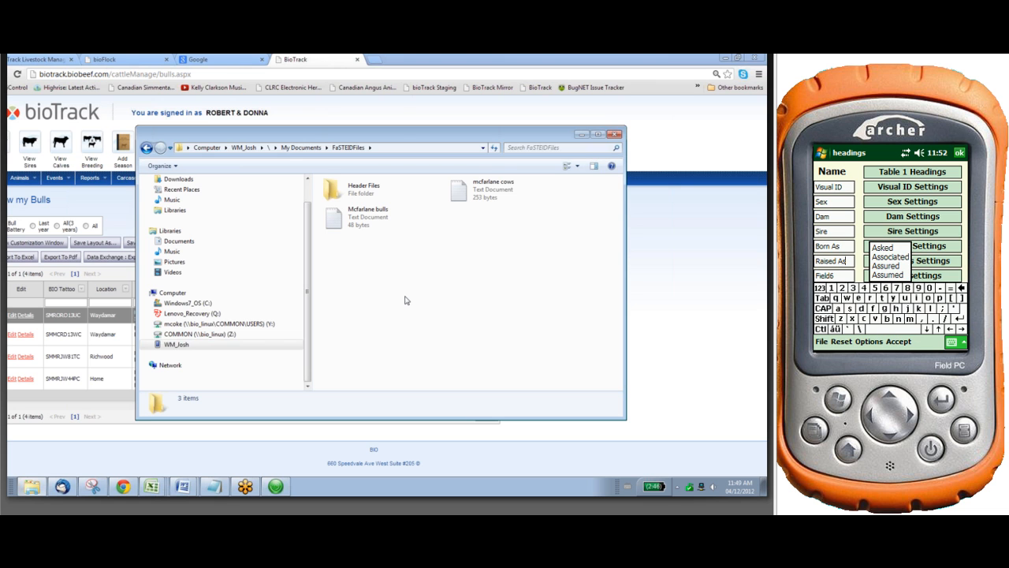
Add the entries Single, Twin and Triplet to the FaST List Data of the Raised As heading and accept its settings
left_click(937, 261)
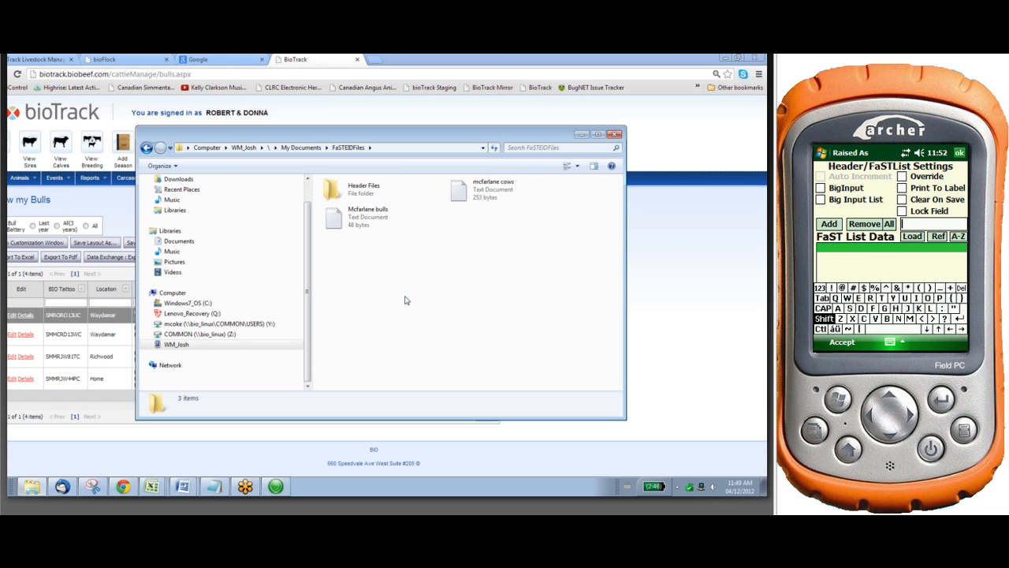
type("Sin")
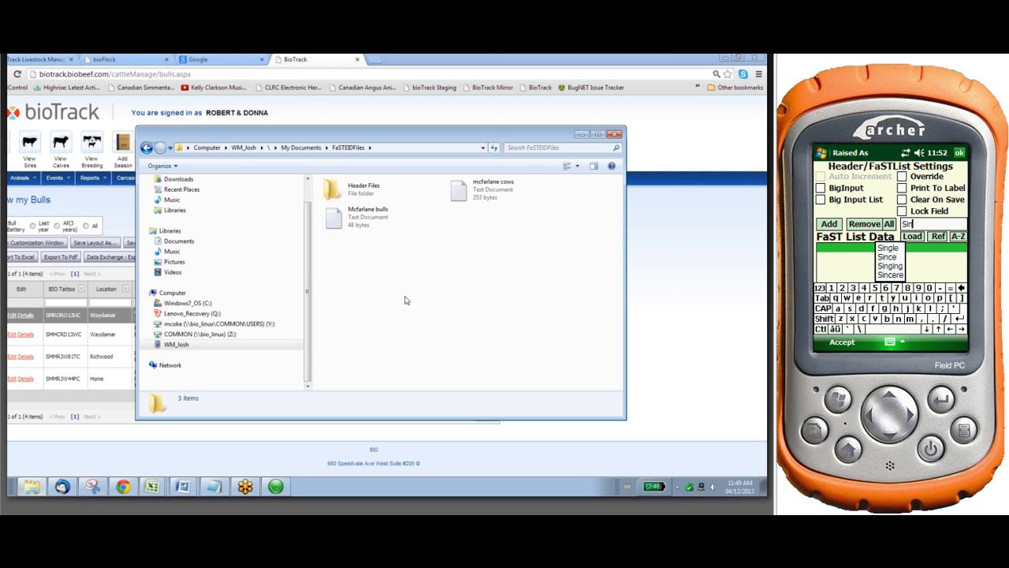
left_click(888, 248)
left_click(829, 224)
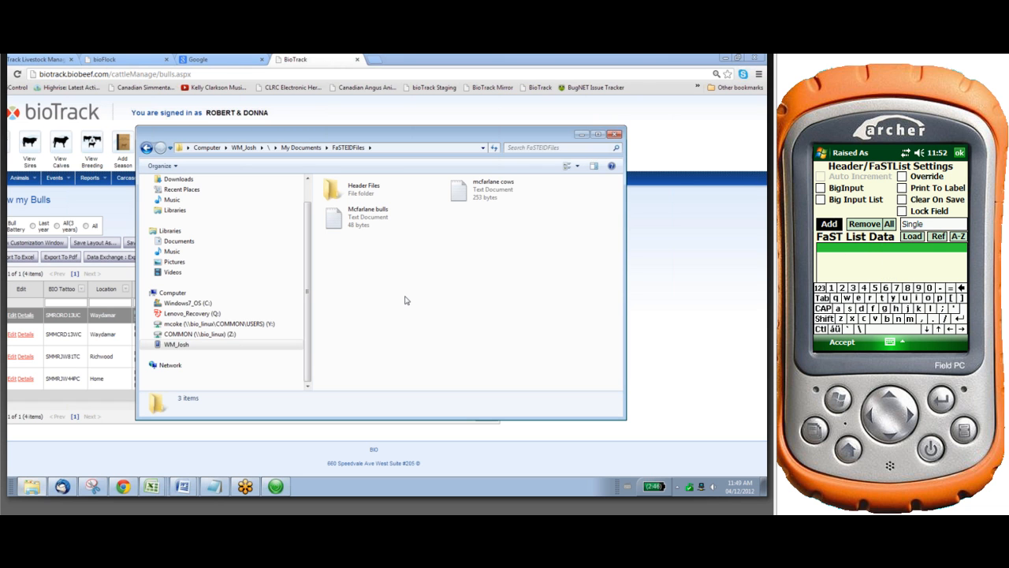
type("T")
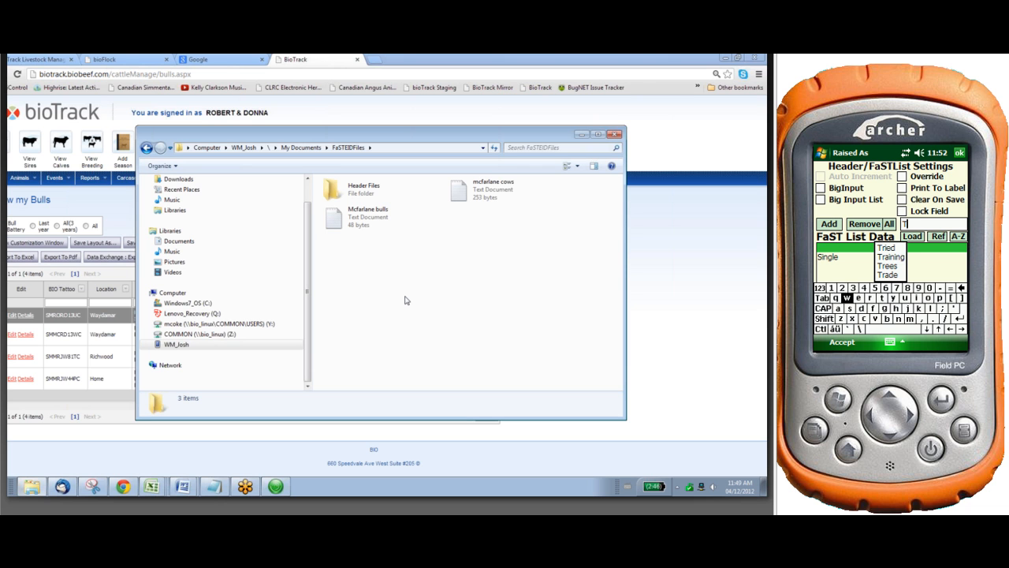
type("win")
left_click(828, 223)
left_click(825, 319)
type("Tr")
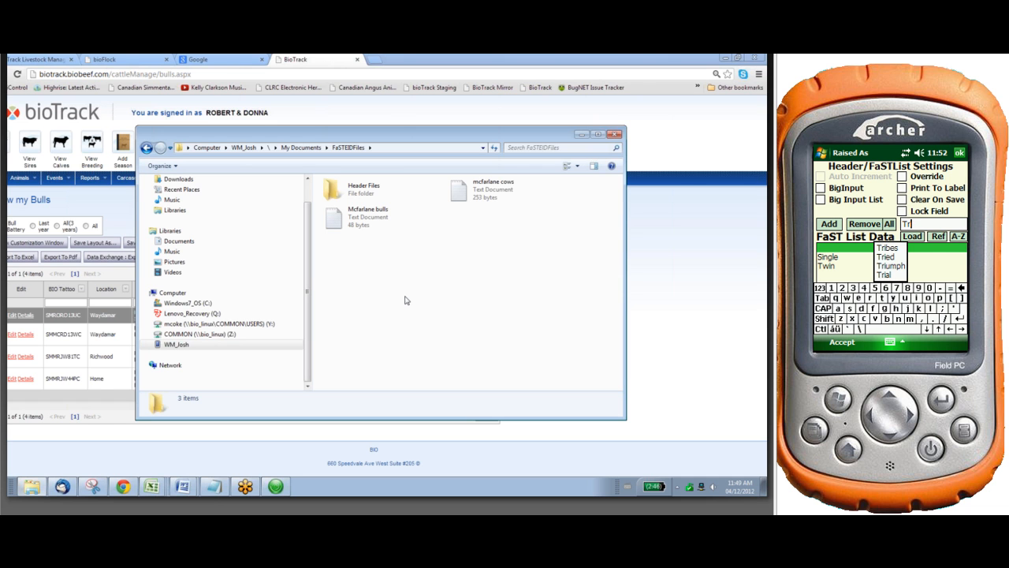
type("iple")
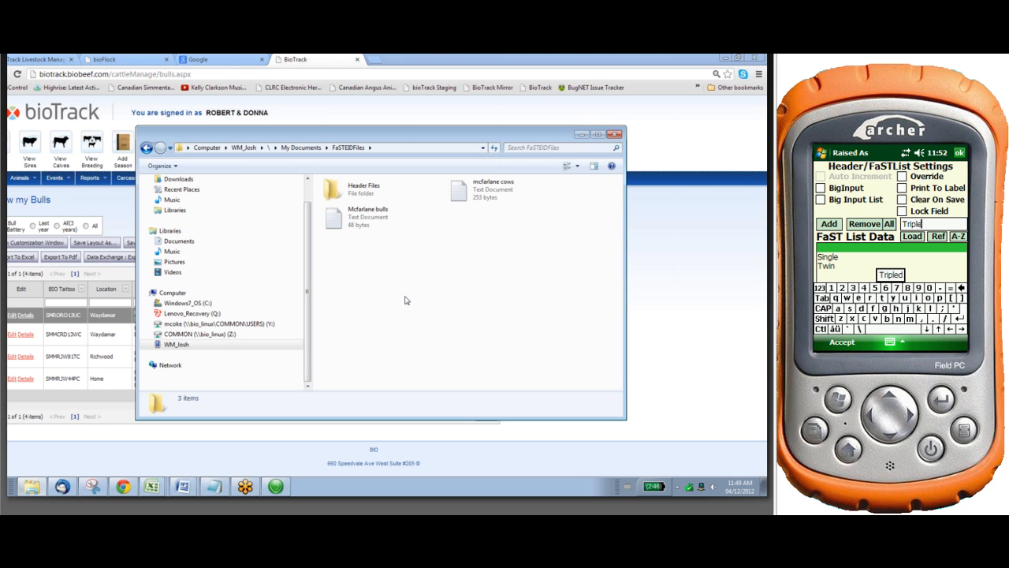
type("t")
left_click(828, 223)
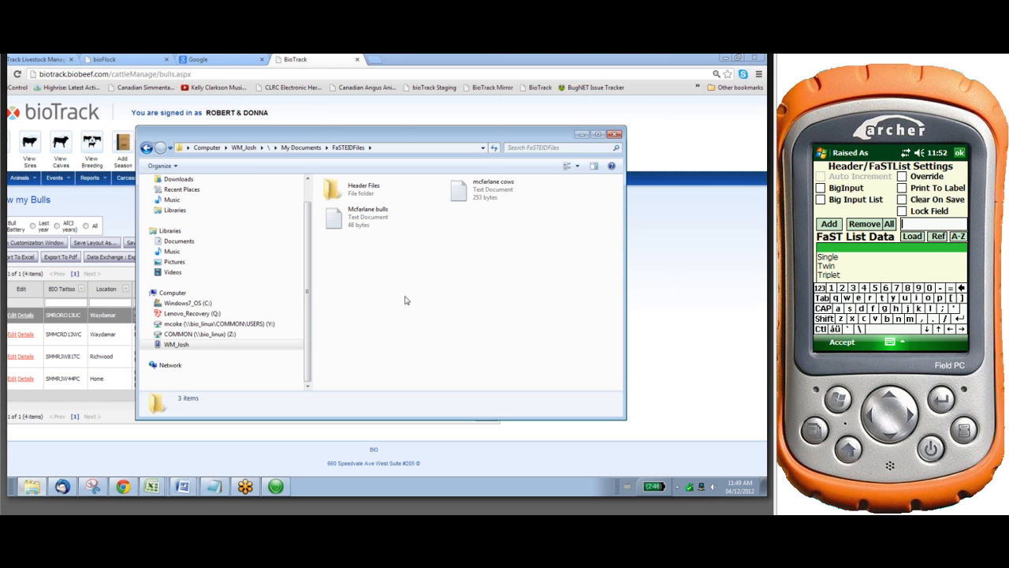
left_click(842, 342)
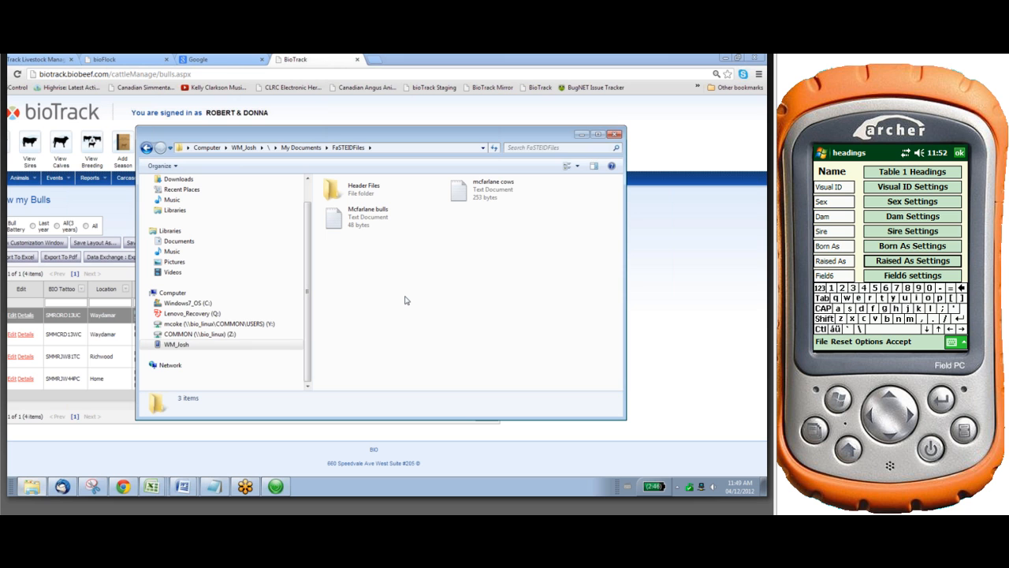
Rename the Field6 heading as CE
left_click(835, 276)
key("BackSpace")
key("BackSpace")
key("BackSpace")
key("BackSpace")
key("BackSpace")
key("BackSpace")
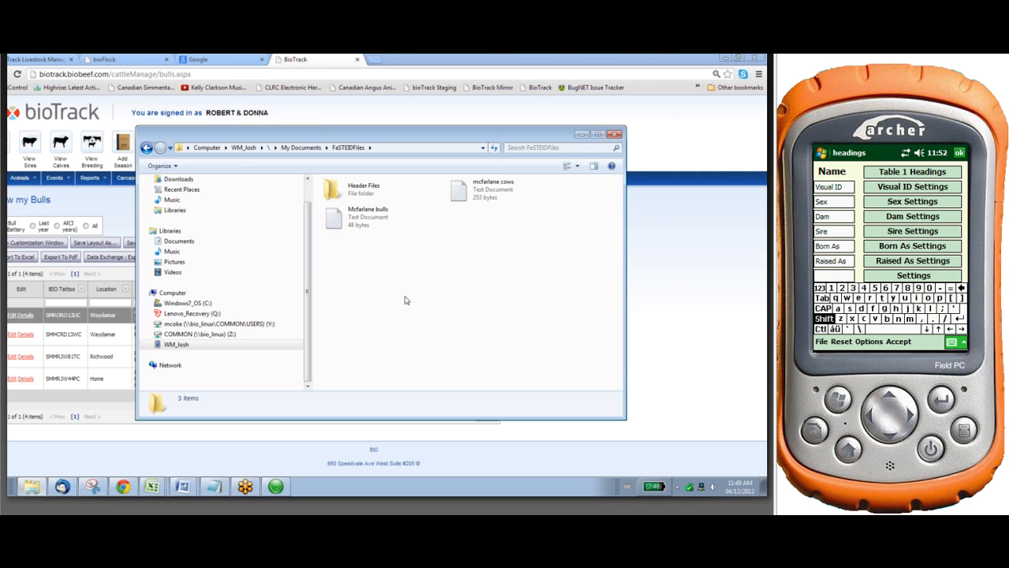
type("CE")
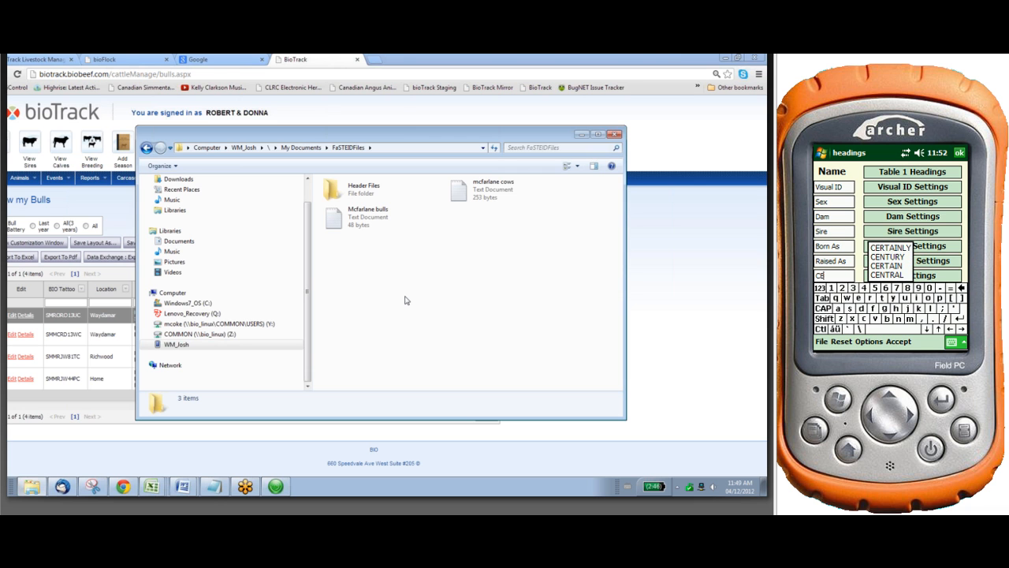
Add the entries Unassisted and Easy Pull to the FaST List Data of the CE heading
left_click(935, 276)
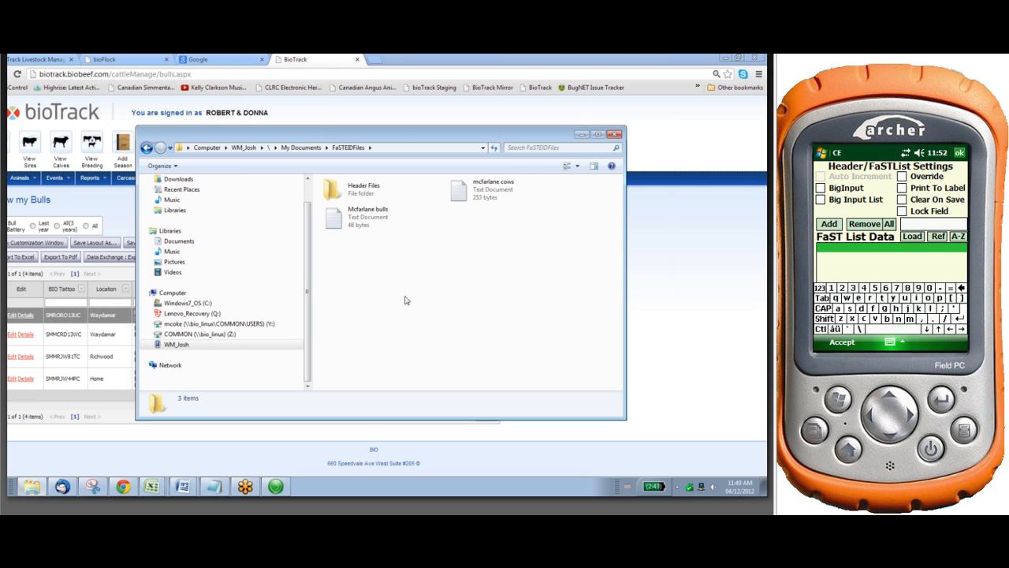
type("Unassisted")
key("Return")
type("Eas")
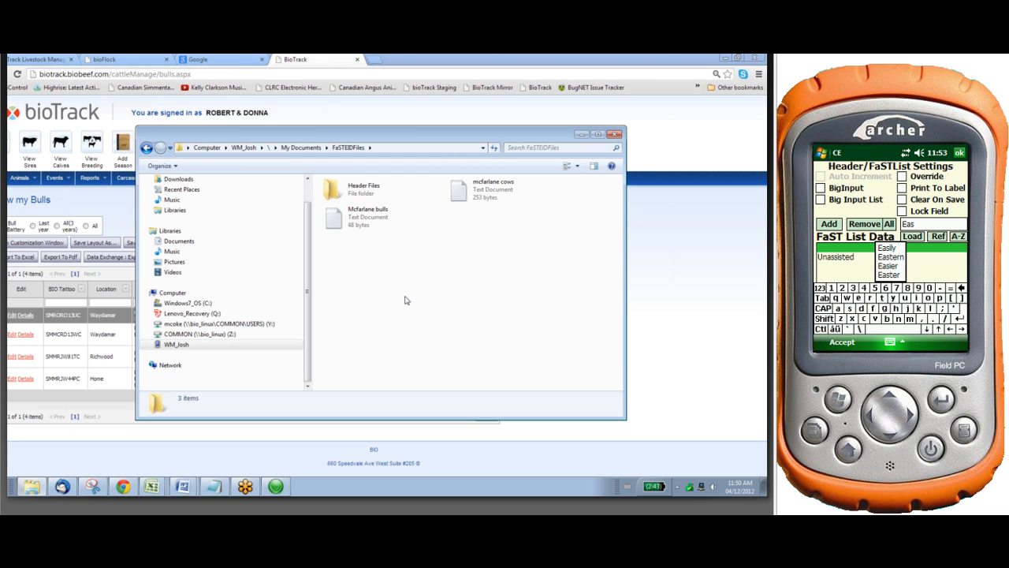
type("y Pull")
left_click(829, 224)
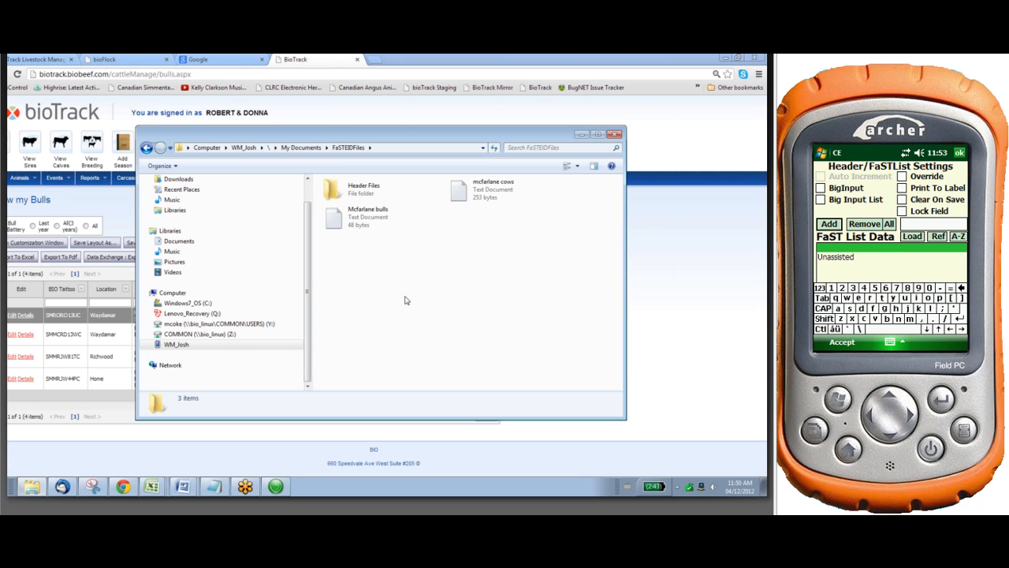
Add the entry Hard Pull to the FaST List Data of the CE heading
left_click(824, 318)
type("H")
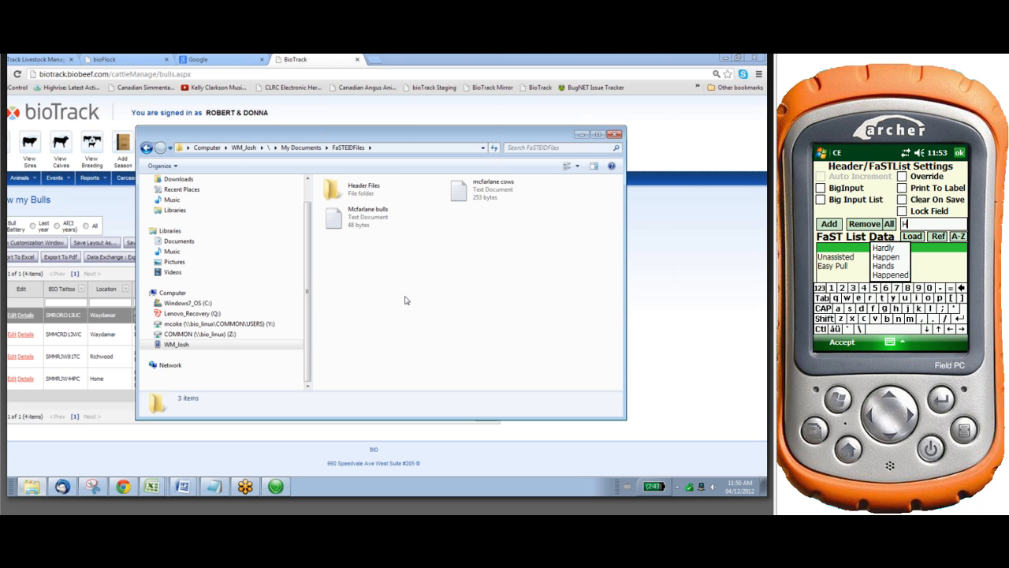
type("ard ")
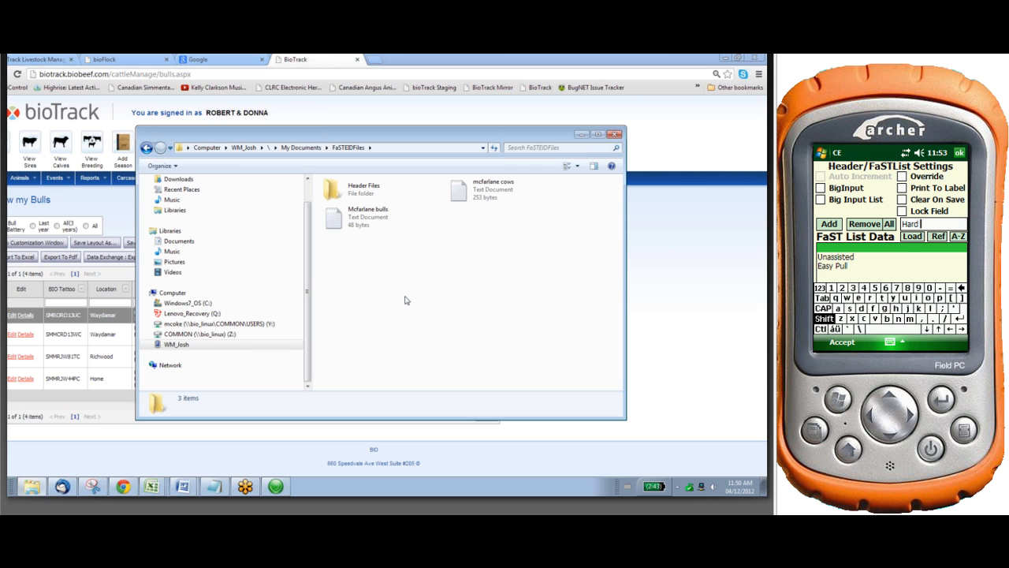
type("Oul")
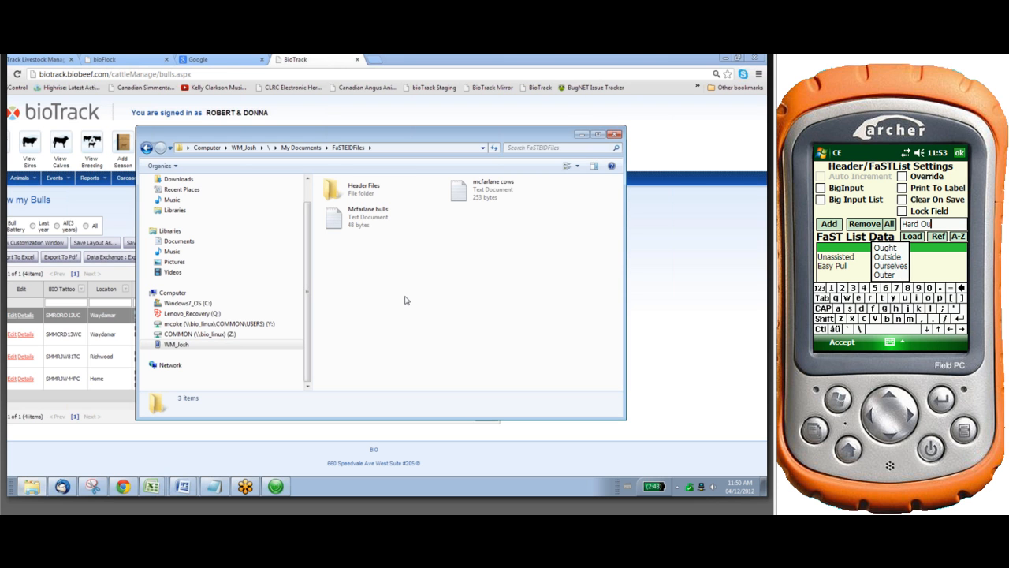
key("BackSpace")
key("BackSpace")
key("BackSpace")
key("BackSpace")
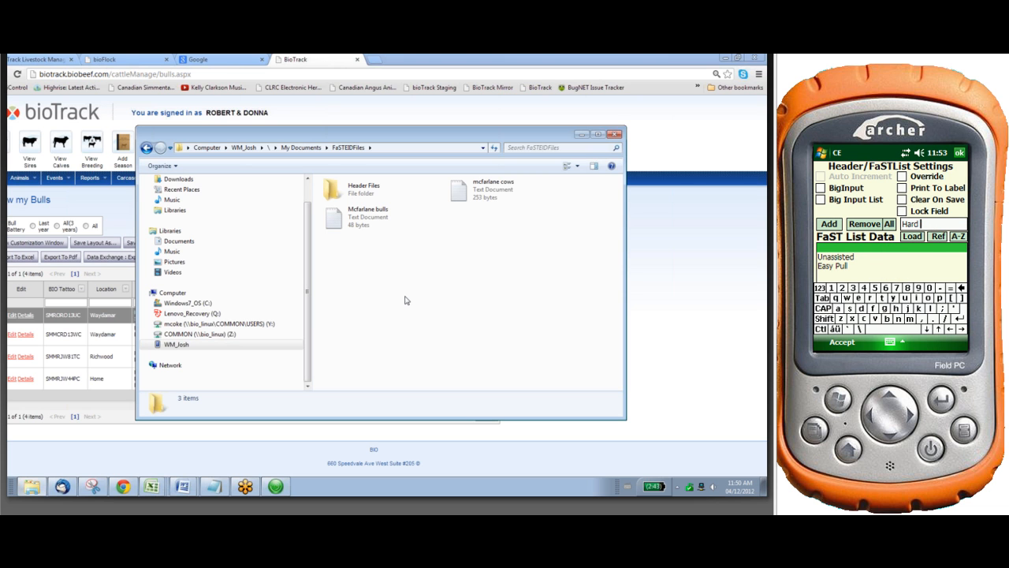
type("P")
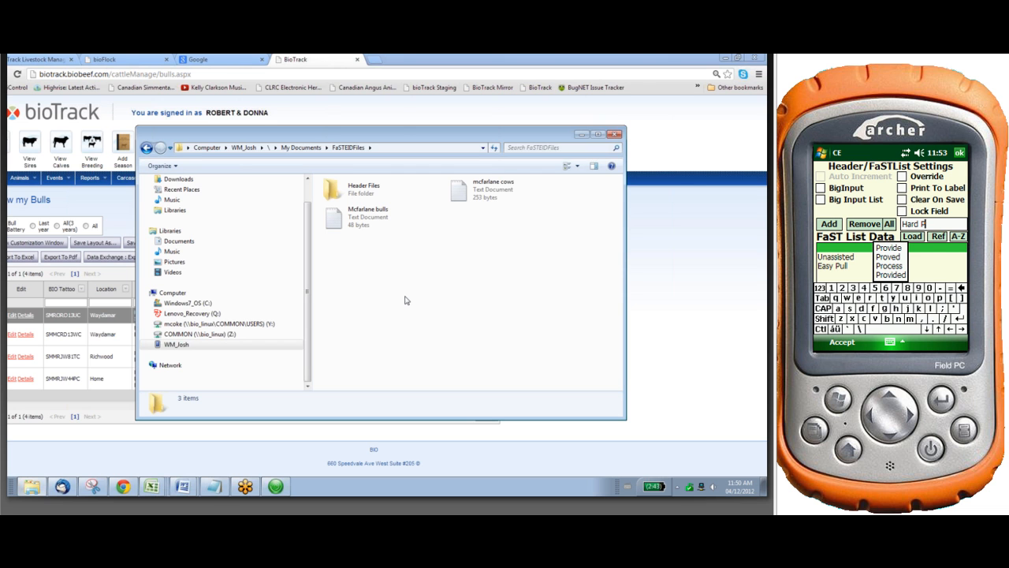
type("ull")
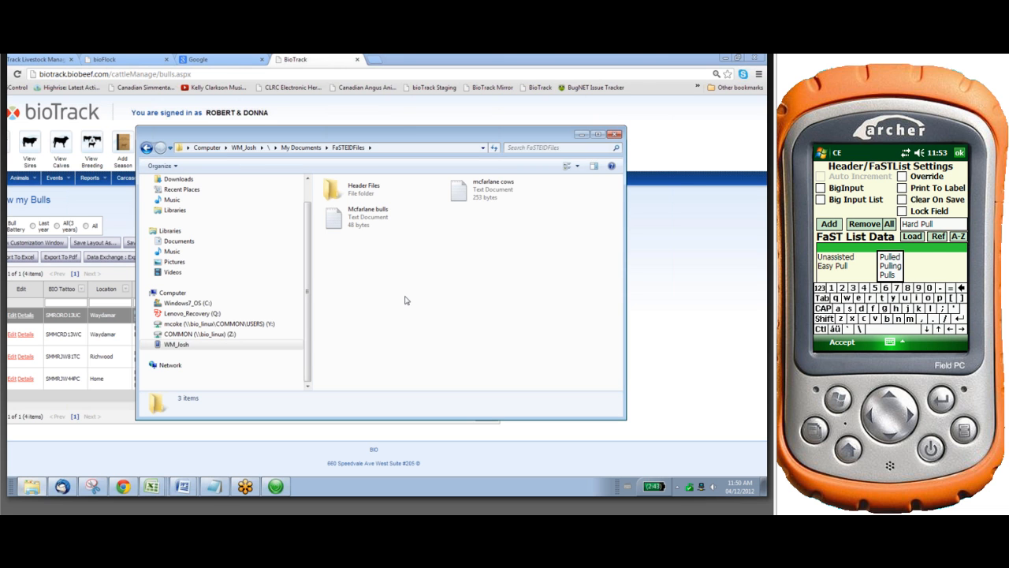
key("Return")
Add the entry Malpresentation to the FaST List Data of the CE heading and accept its settings
type("Mm")
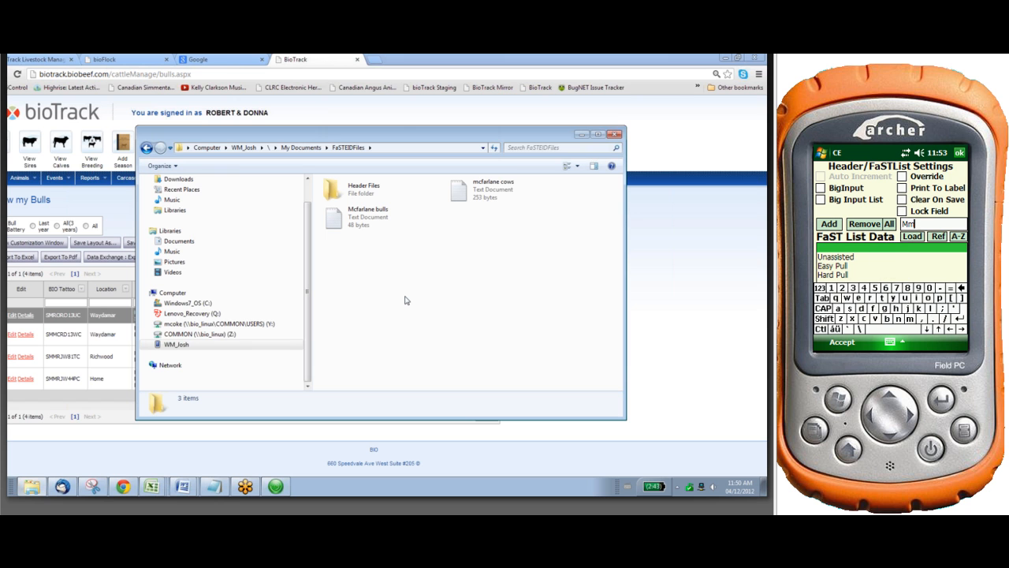
key("BackSpace")
type("alpr")
key("BackSpace")
type("sw")
key("BackSpace")
type("entation")
key("Return")
key("Return")
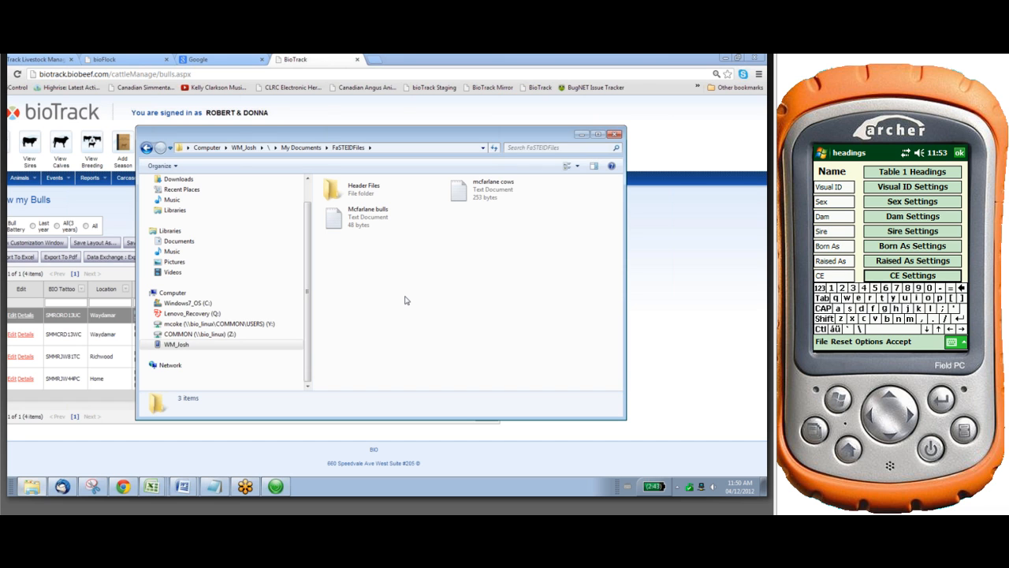
Switch to the Table 2 headings and rename the ext1 heading as Season
left_click(951, 342)
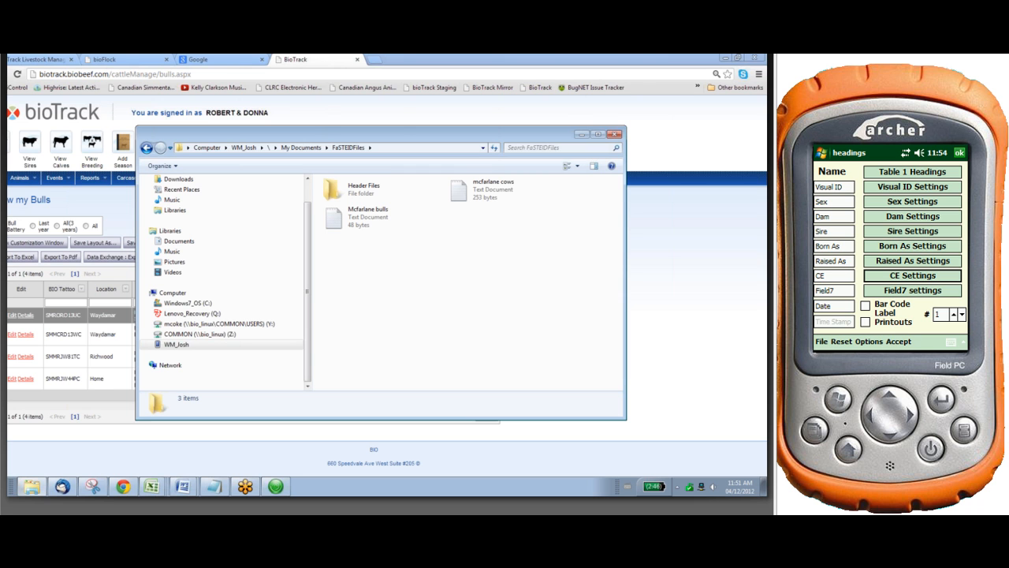
left_click(913, 172)
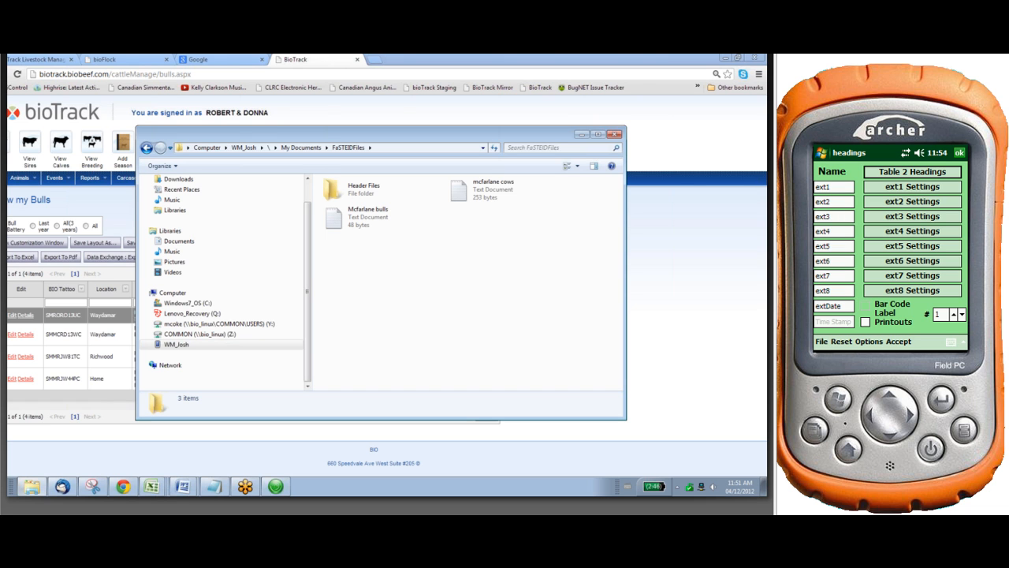
left_click(831, 186)
key("BackSpace")
key("BackSpace")
key("BackSpace")
key("BackSpace")
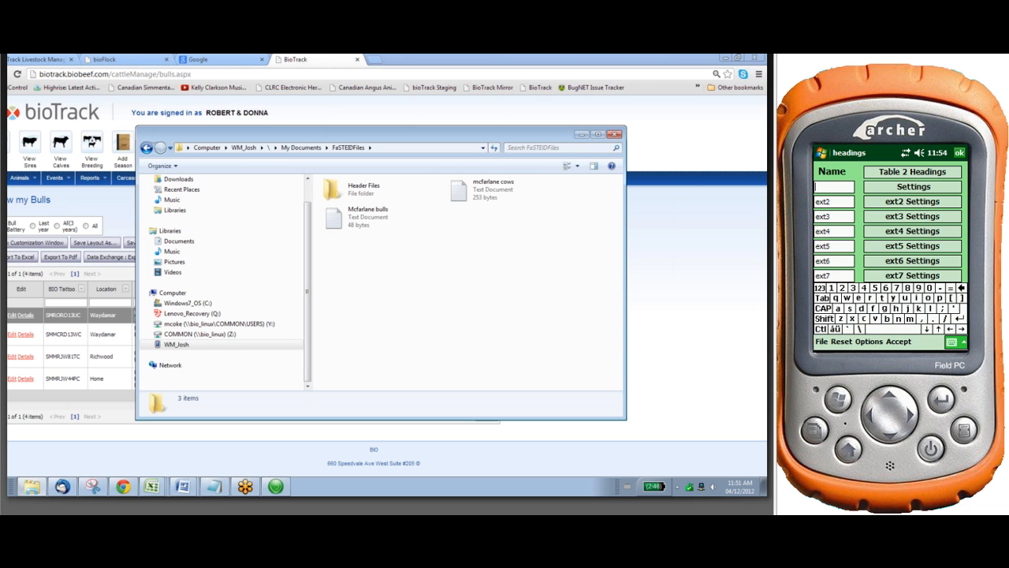
type("s")
key("BackSpace")
type("Season")
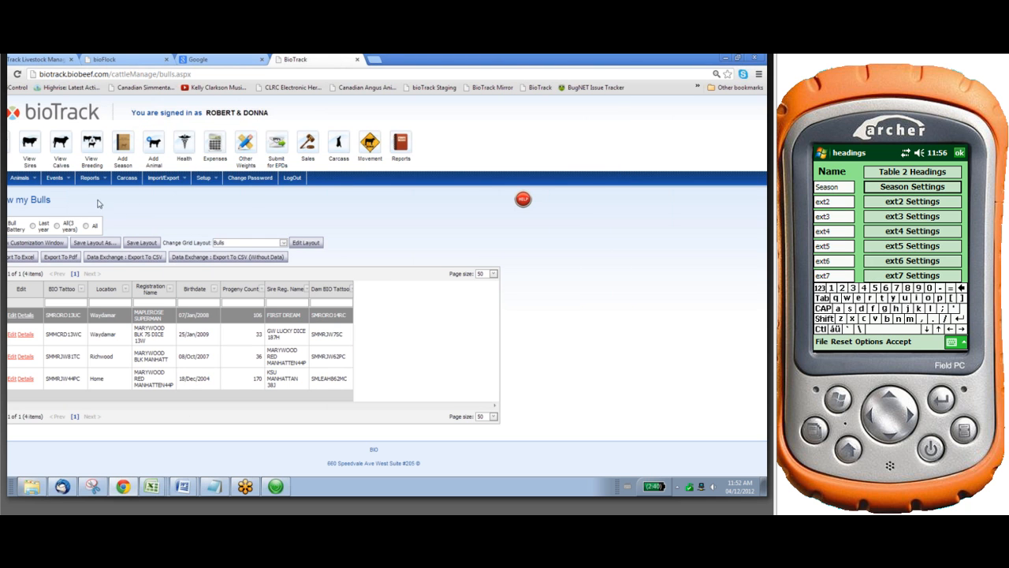
In bioTrack on the computer, open the calves list and check the season name selected there
left_click(60, 149)
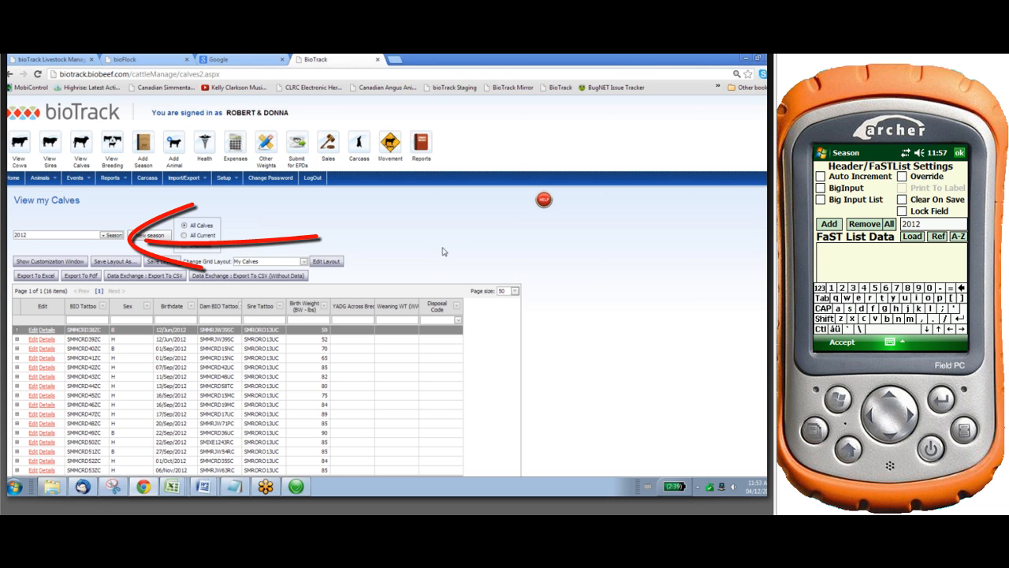
double_click(16, 234)
left_click(40, 214)
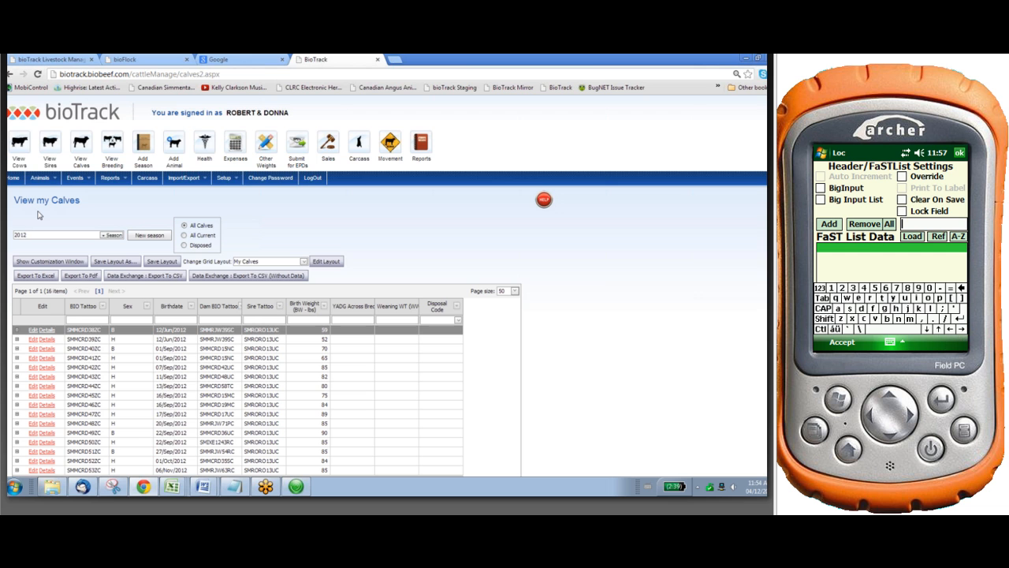
Open the Location Structure setup in bioTrack, view the Marywood premises details and expand its entry in the locations list
left_click(227, 178)
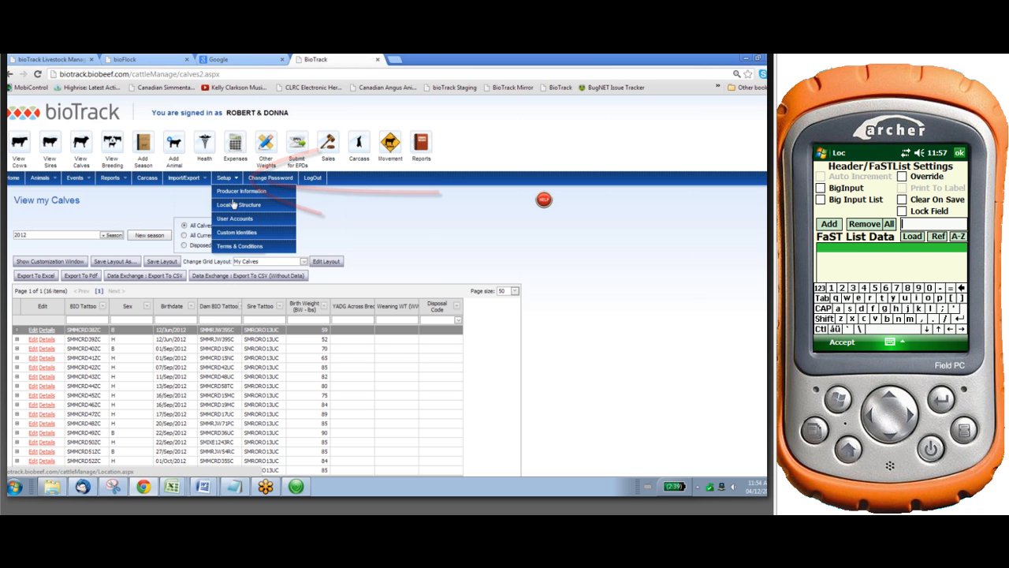
left_click(234, 206)
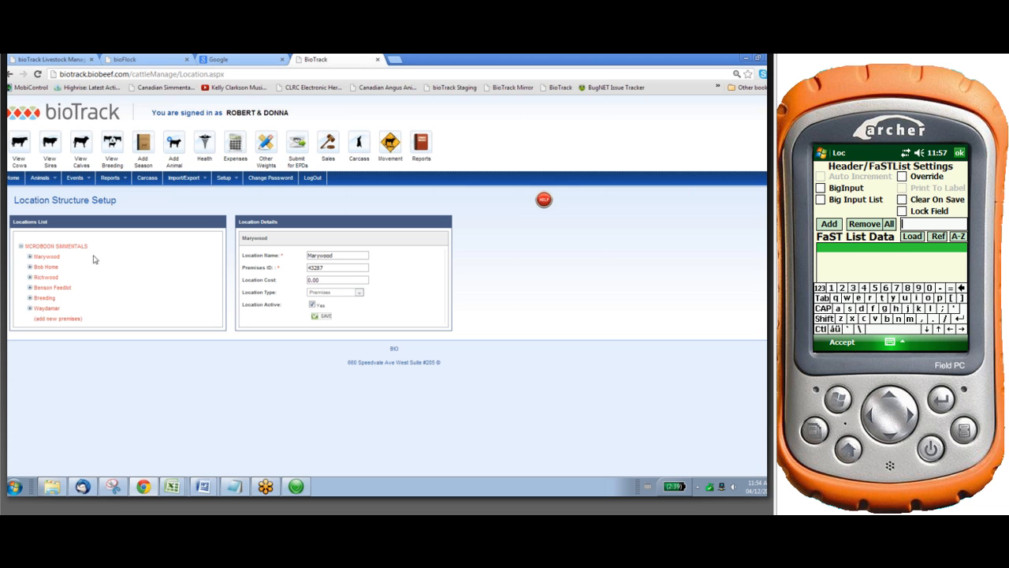
left_click(46, 257)
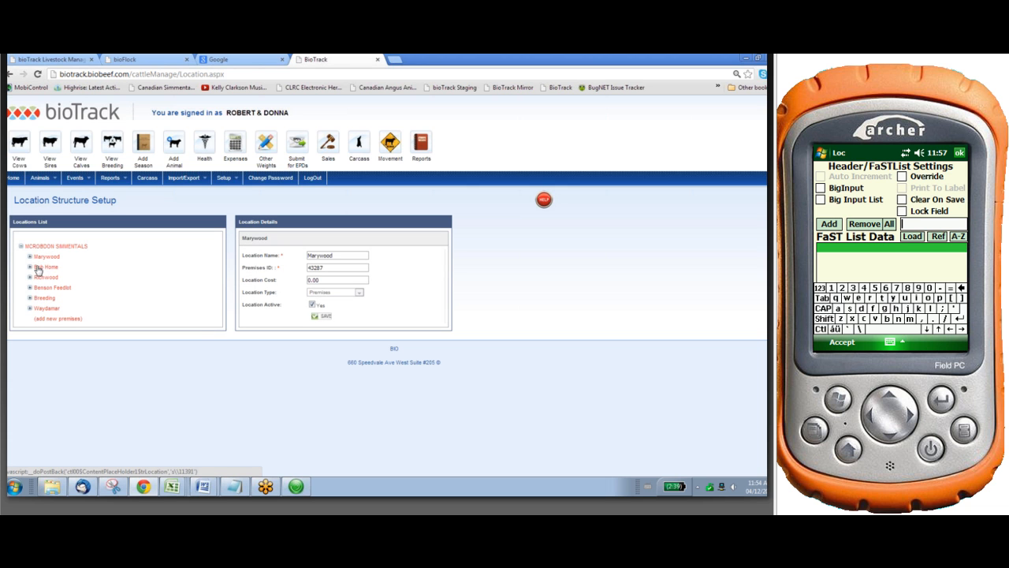
left_click(29, 257)
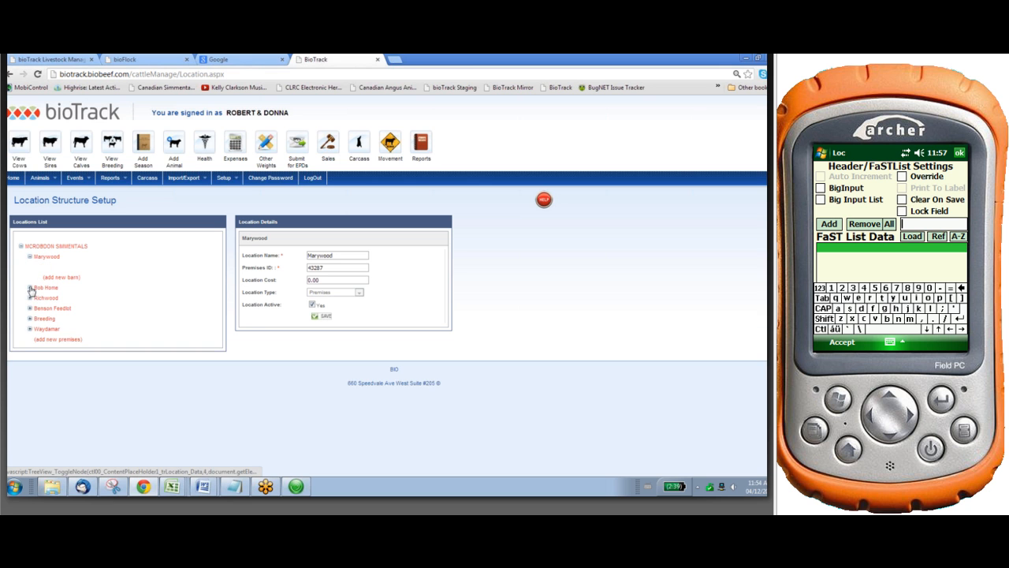
Expand the Bob Home, Richwood, Benson Feedlot, Breeding and Waydamar premises in the bioTrack locations list to examine their barns
left_click(30, 288)
left_click(29, 319)
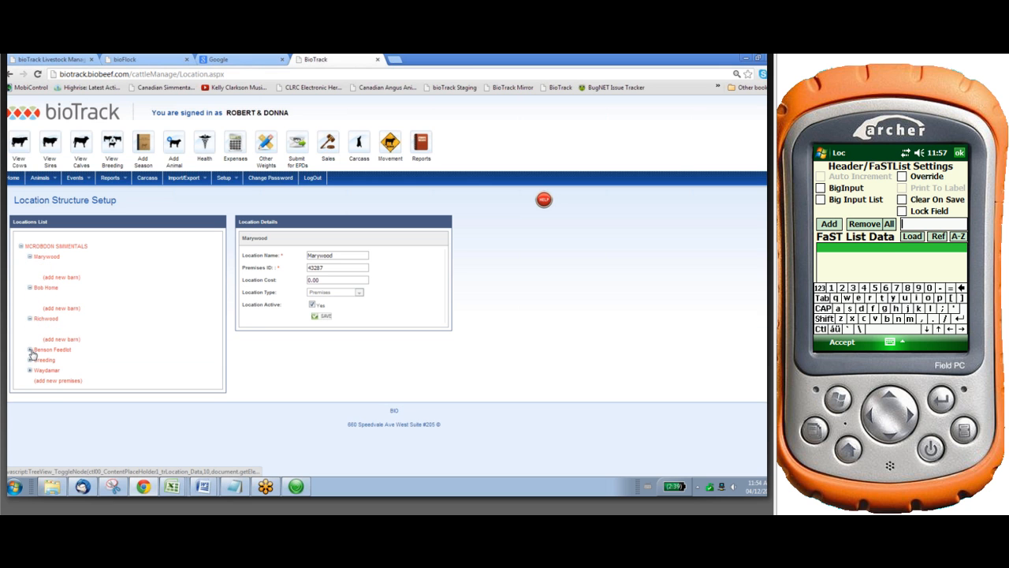
left_click(30, 350)
left_click(30, 381)
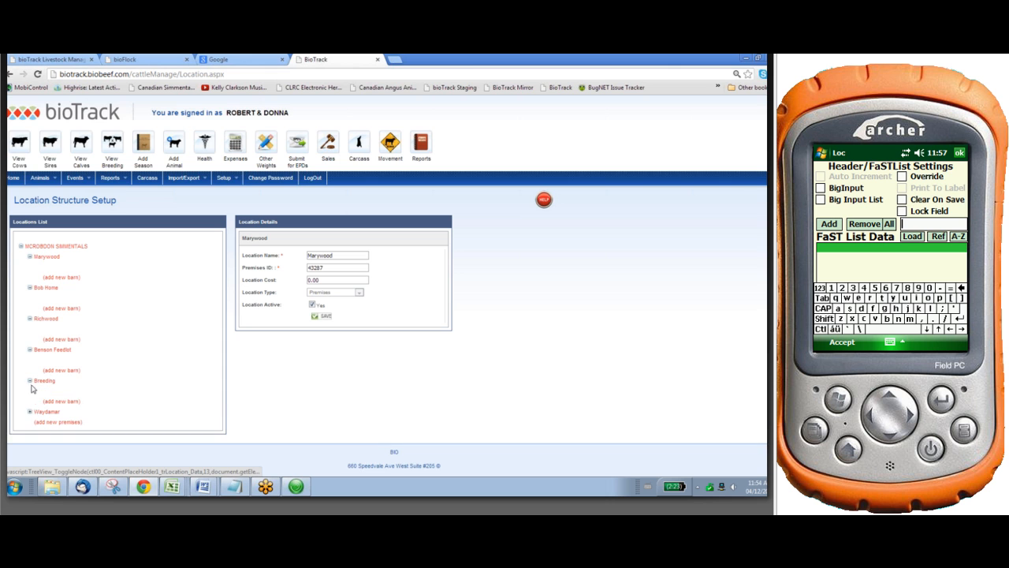
left_click(30, 412)
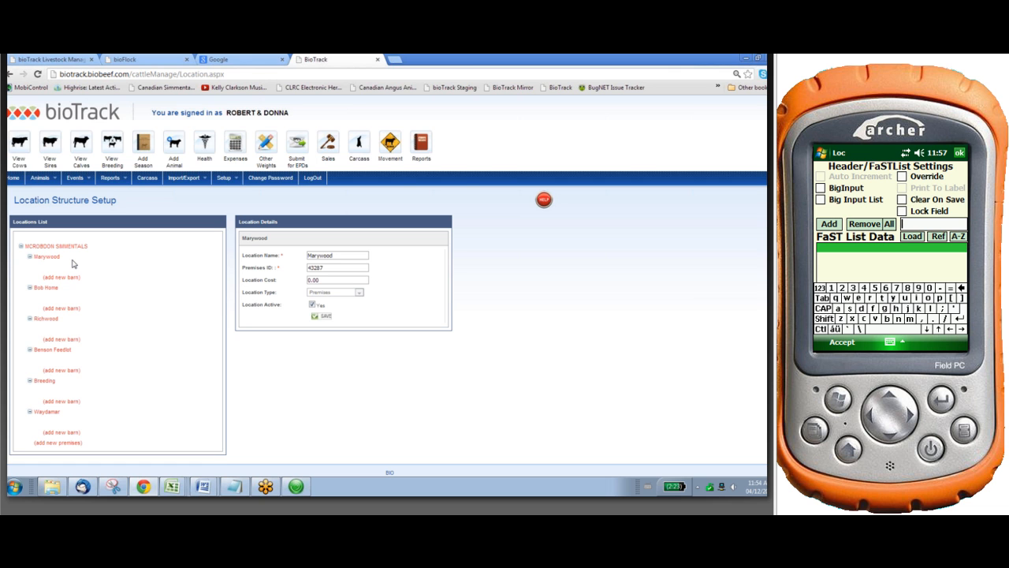
On the handheld, add the entry Bob Home to the FaST List Data of the Loc heading
key("shift")
type("Bo")
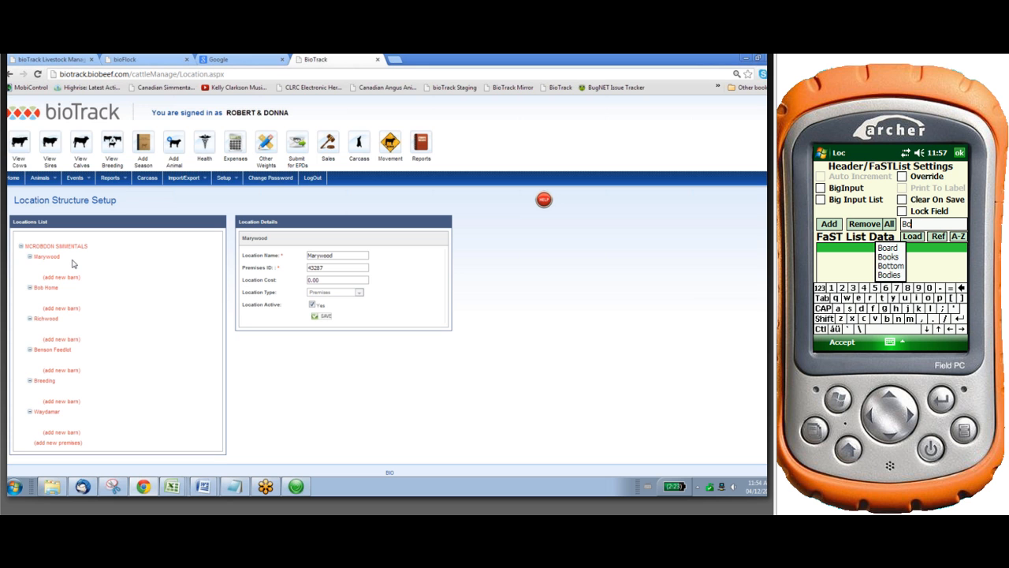
type("b")
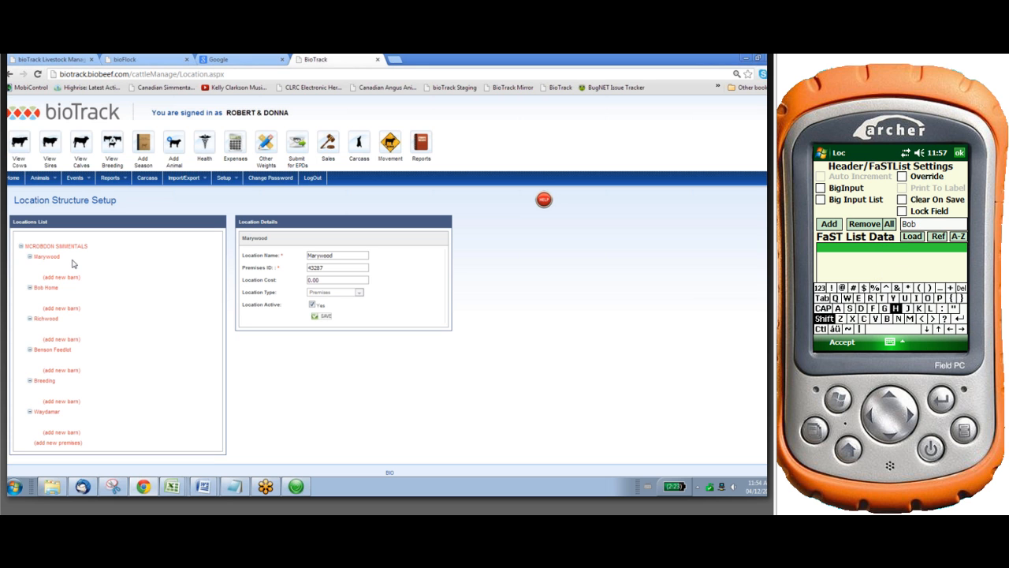
type(" Home")
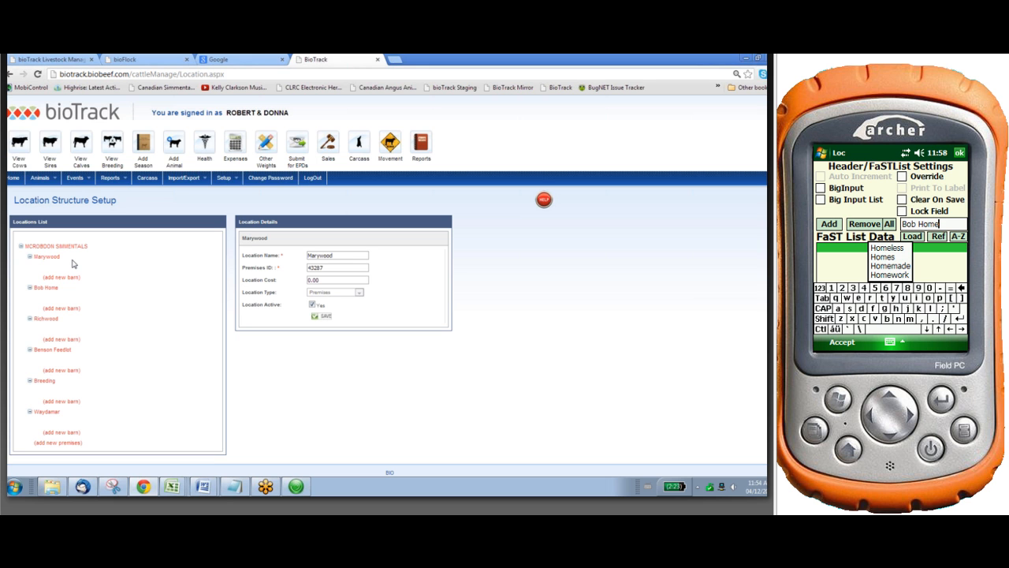
key("Return")
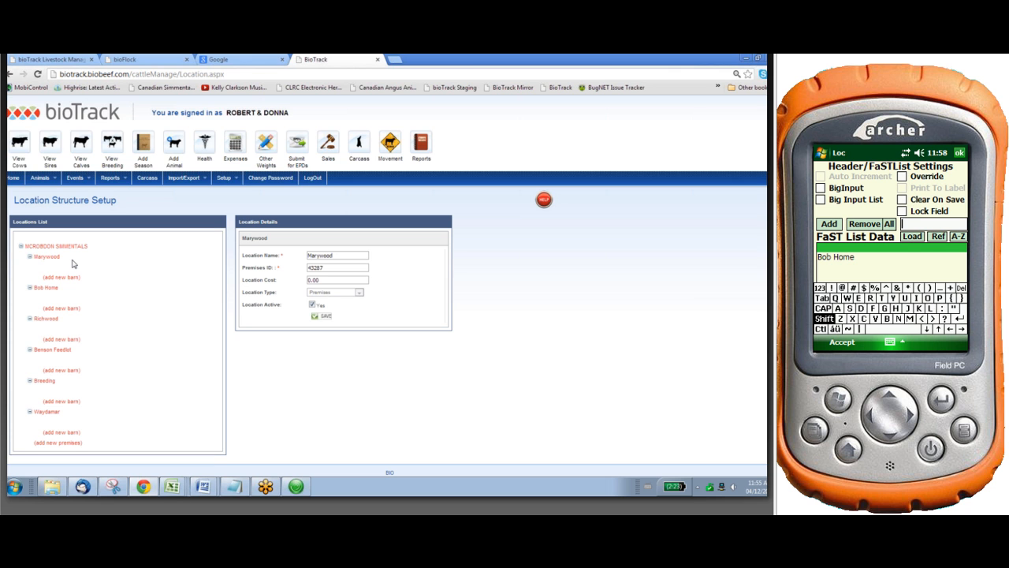
Add the entry Marywood to the Loc heading's FaST List Data and accept its settings
type("Marywood")
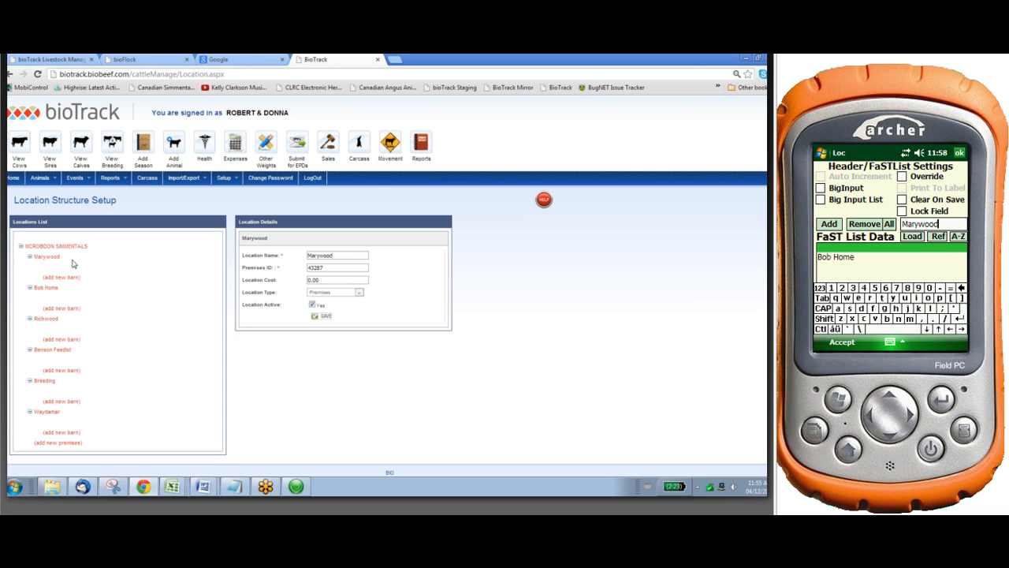
left_click(829, 224)
left_click(902, 211)
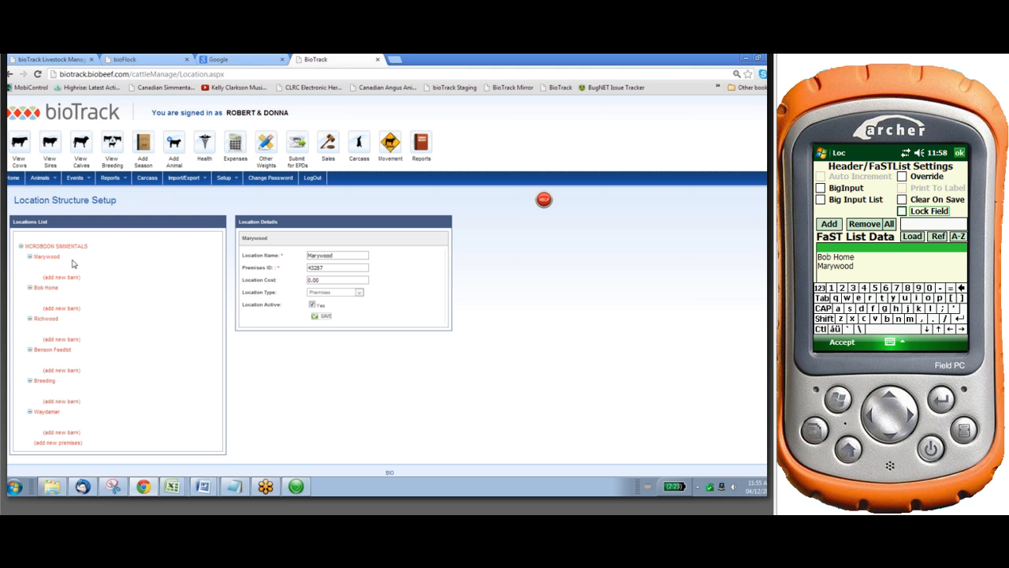
left_click(842, 342)
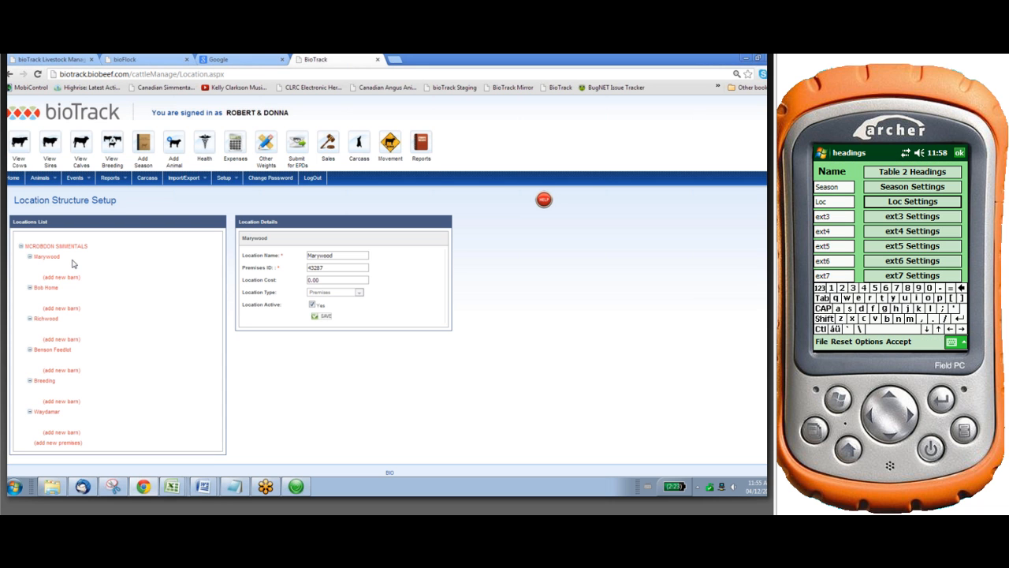
Rename the ext3 heading in Table 2 as BMG
left_click(832, 216)
key("BackSpace")
key("BackSpace")
key("BackSpace")
key("BackSpace")
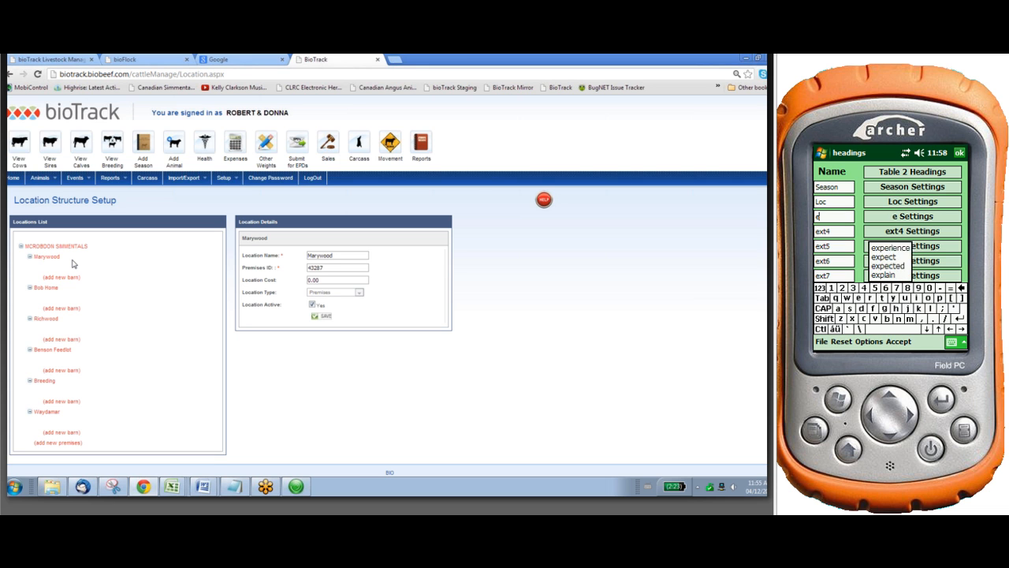
left_click(824, 319)
type("B")
left_click(824, 318)
type("M")
key("BackSpace")
type("G")
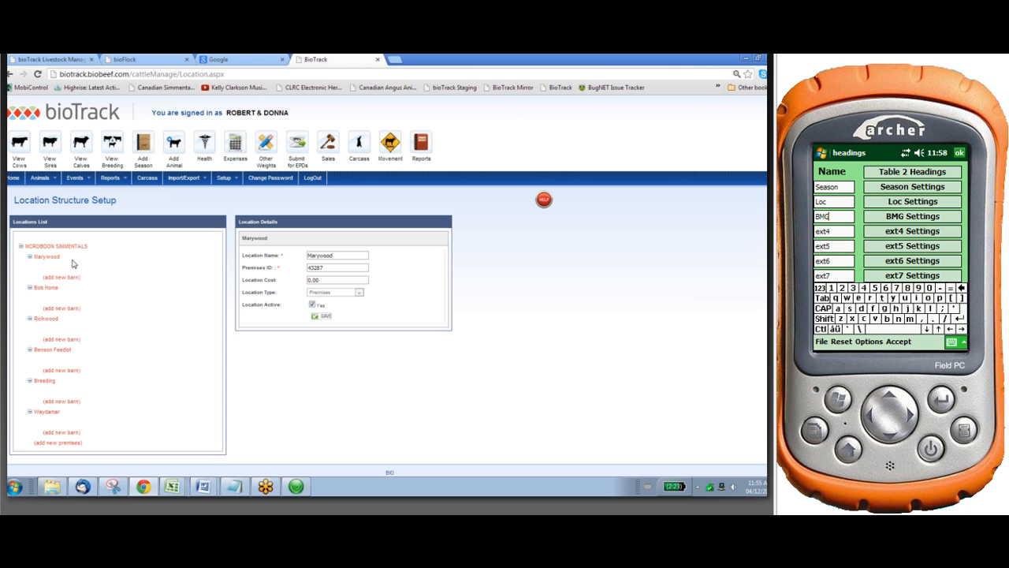
Add the entry 1 to the BMG heading's FaST List Data, turn on Lock Field and accept its settings
left_click(913, 216)
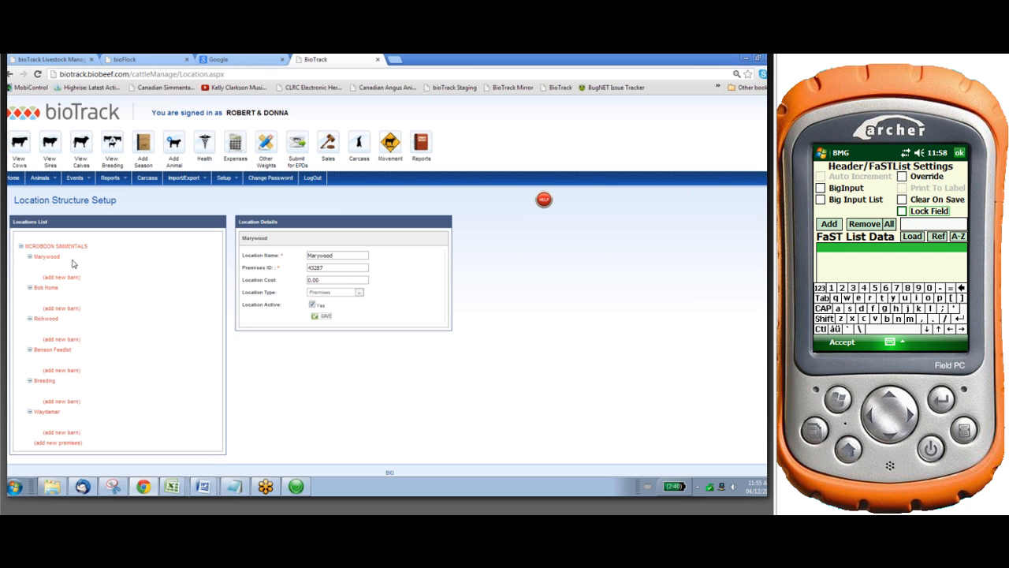
left_click(934, 224)
type("1")
left_click(828, 224)
left_click(902, 210)
left_click(843, 342)
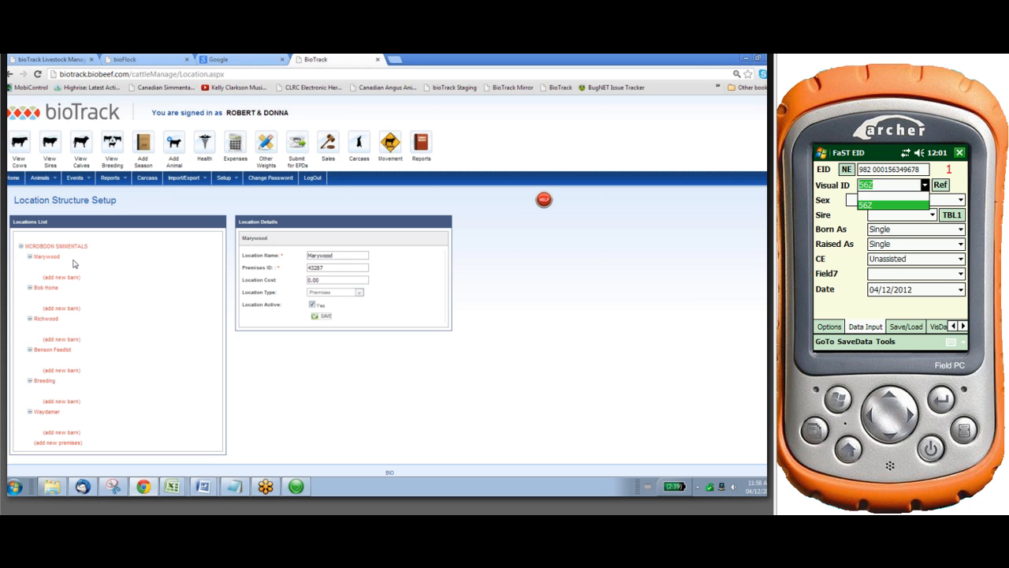
Set the first calf record's Visual ID to 56Z
key("BackSpace")
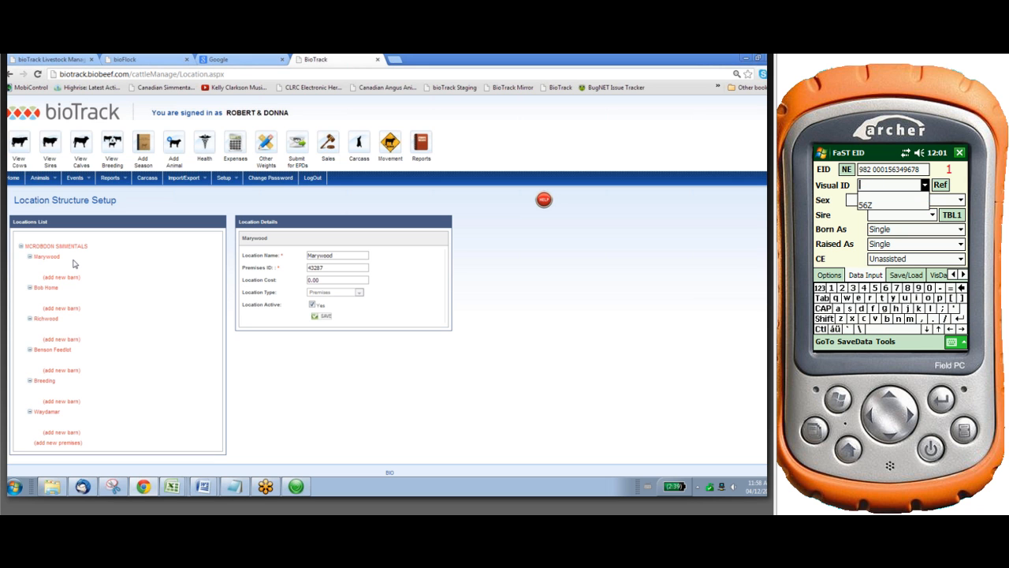
type("57")
key("shift")
type("Z")
left_click(867, 205)
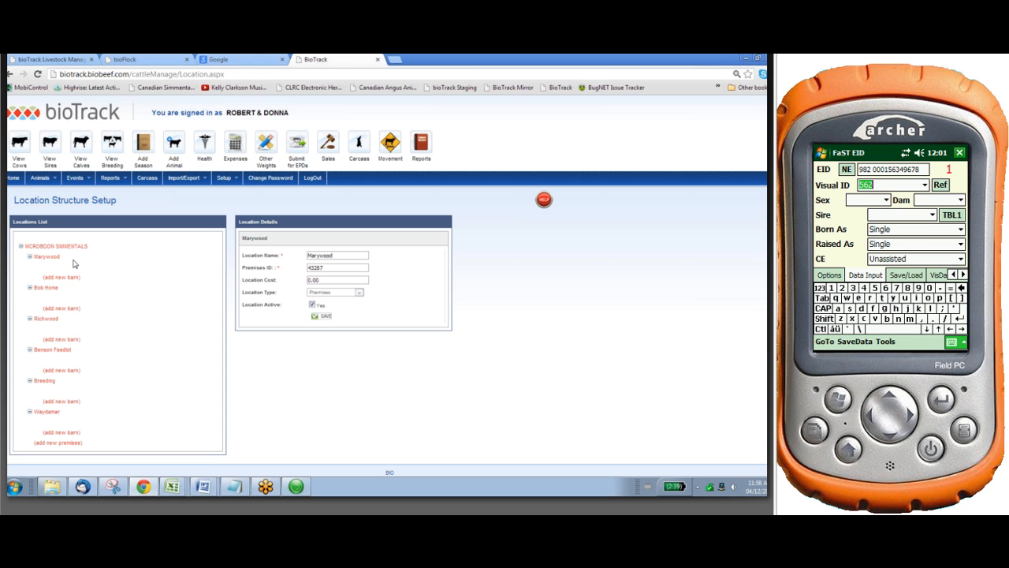
Set the first calf's sex to bull, its dam to SMMCRD80XC and its sire to SMMRJW44PC
left_click(886, 199)
left_click(867, 220)
left_click(961, 200)
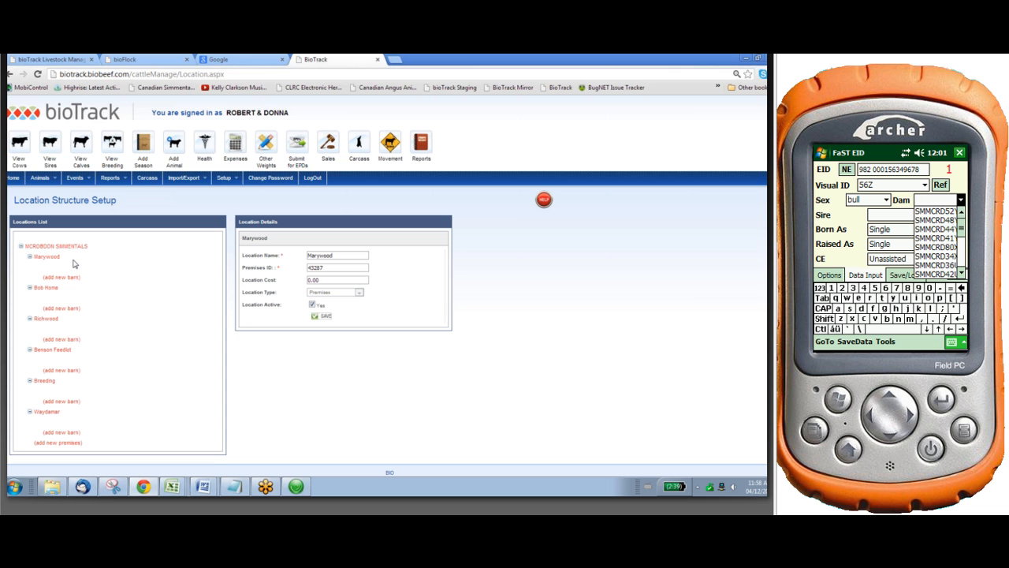
left_click(936, 248)
left_click(932, 215)
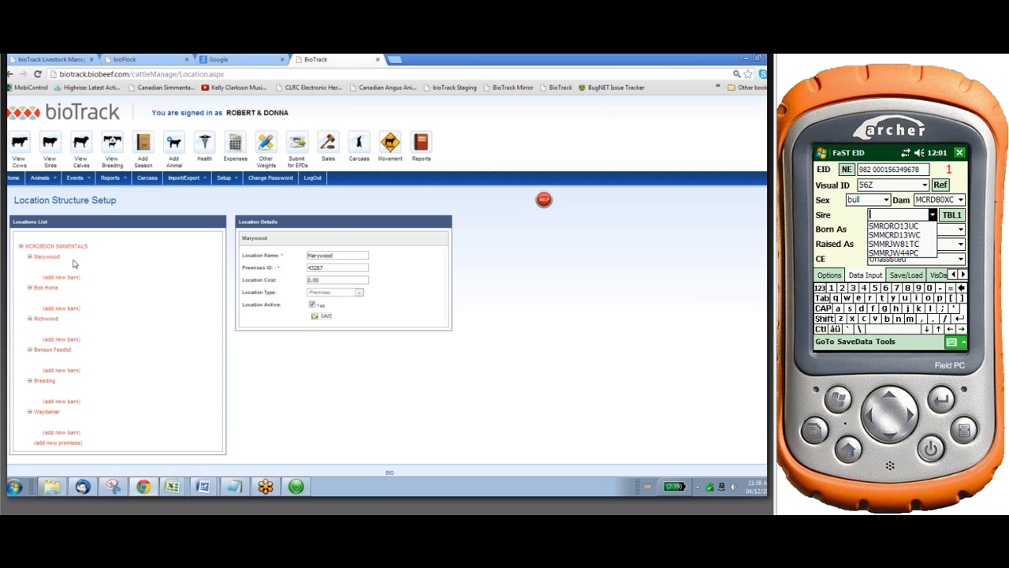
left_click(903, 253)
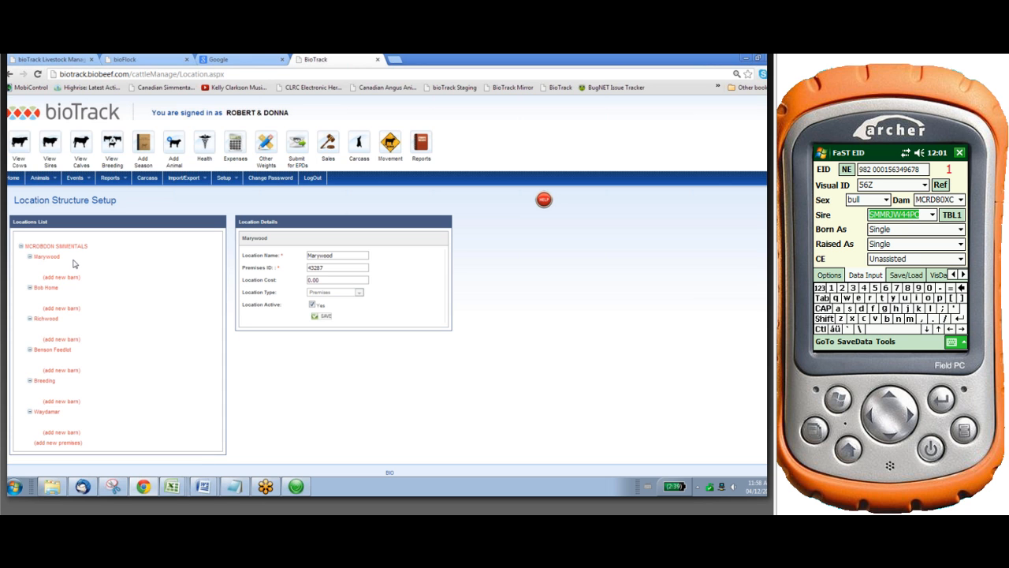
Choose Single for Born As and switch the first calf's record to the other table of fields
left_click(960, 230)
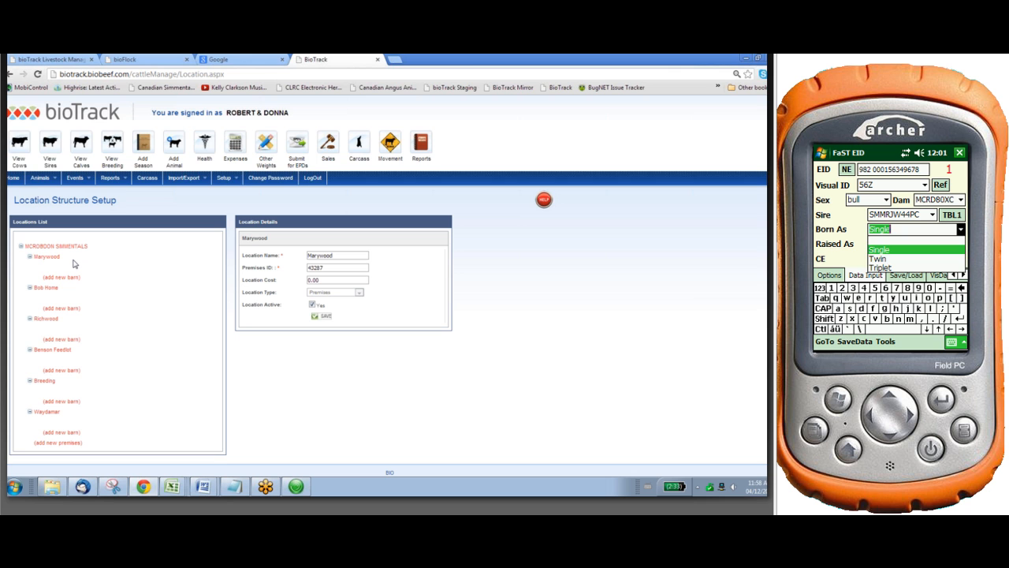
left_click(906, 250)
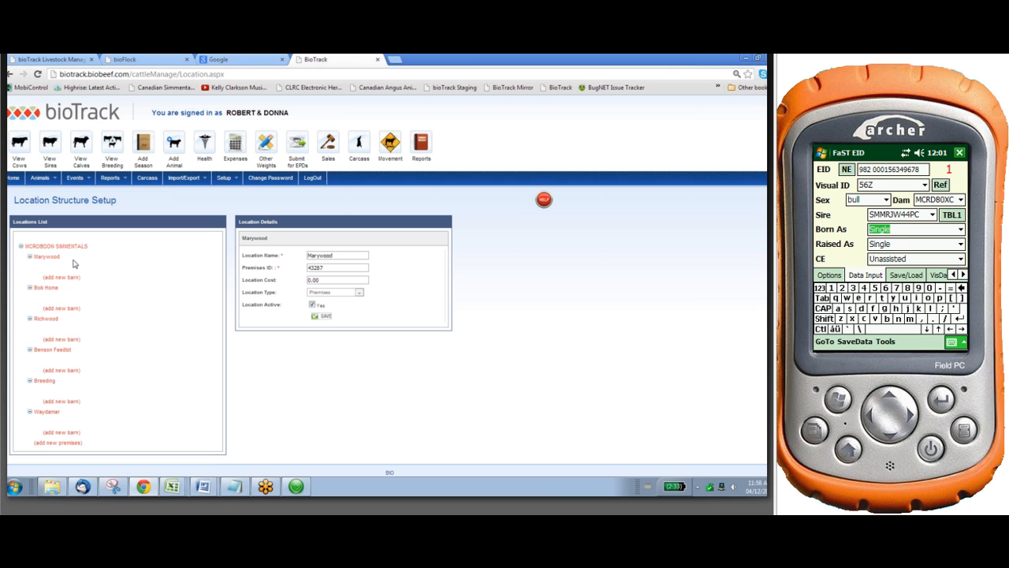
left_click(951, 341)
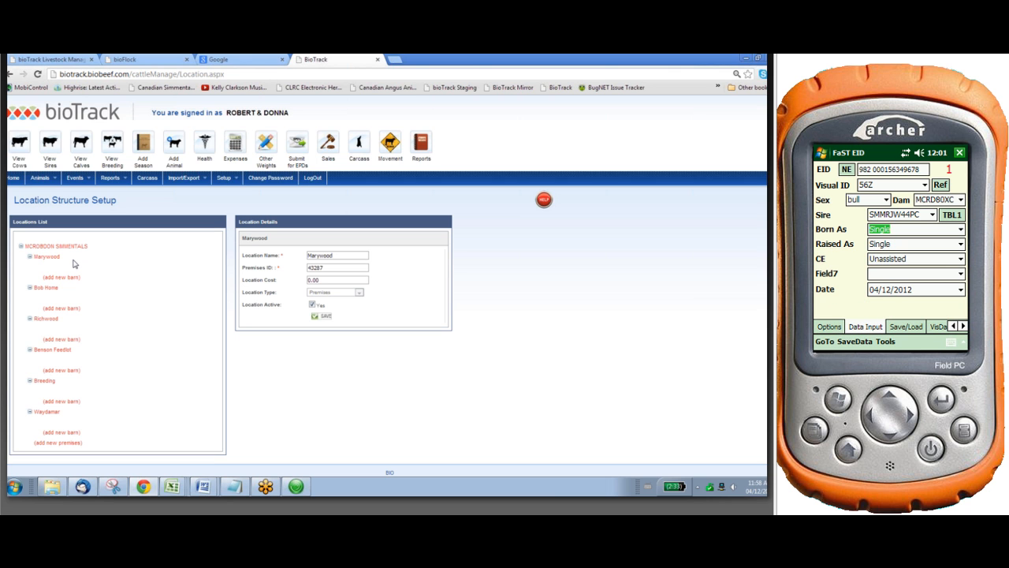
left_click(952, 215)
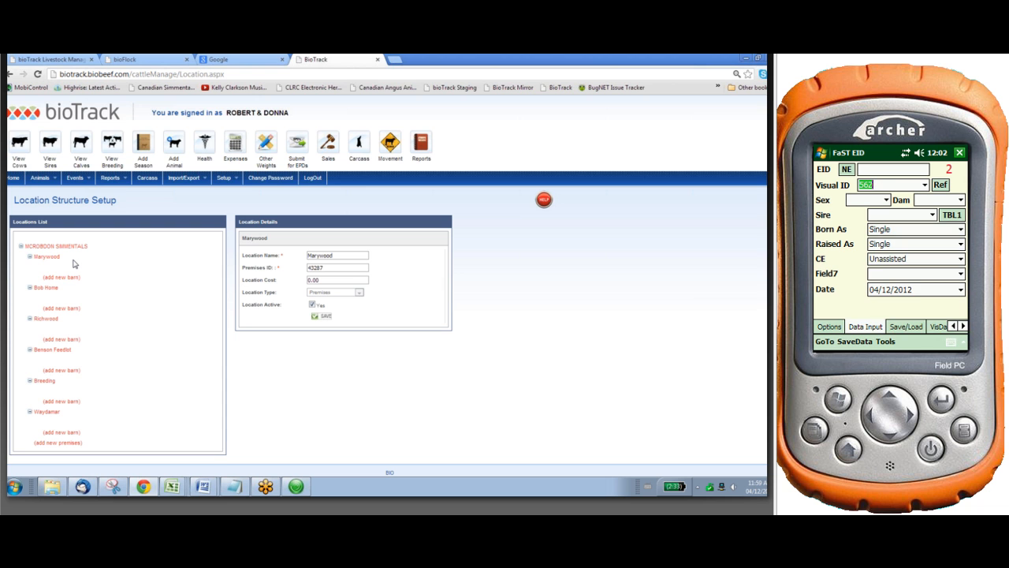
Reopen the heading setup, turn on Clear On Save for the Table 1 Visual ID heading and accept its settings
left_click(886, 341)
left_click(907, 246)
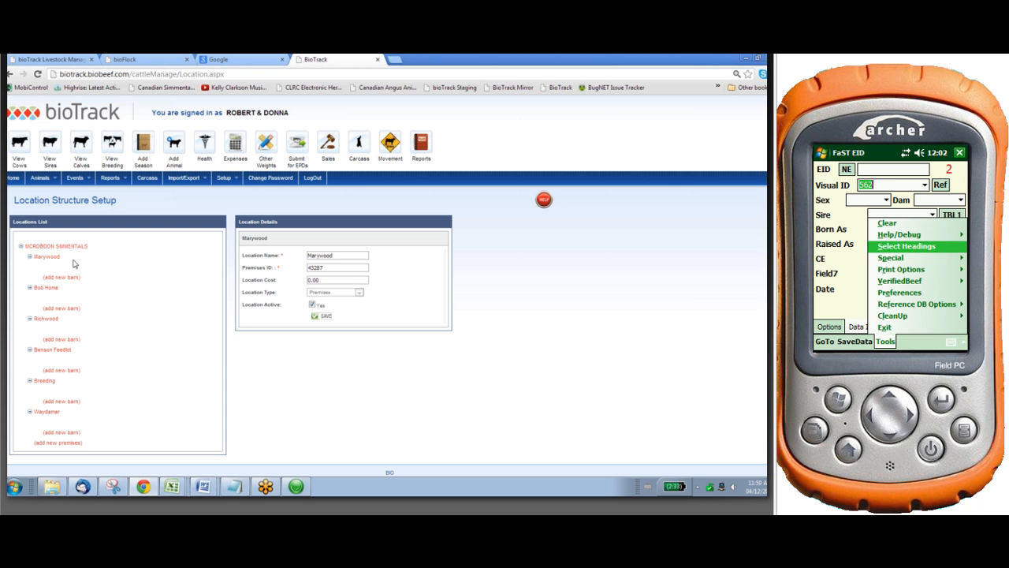
left_click(912, 171)
left_click(912, 186)
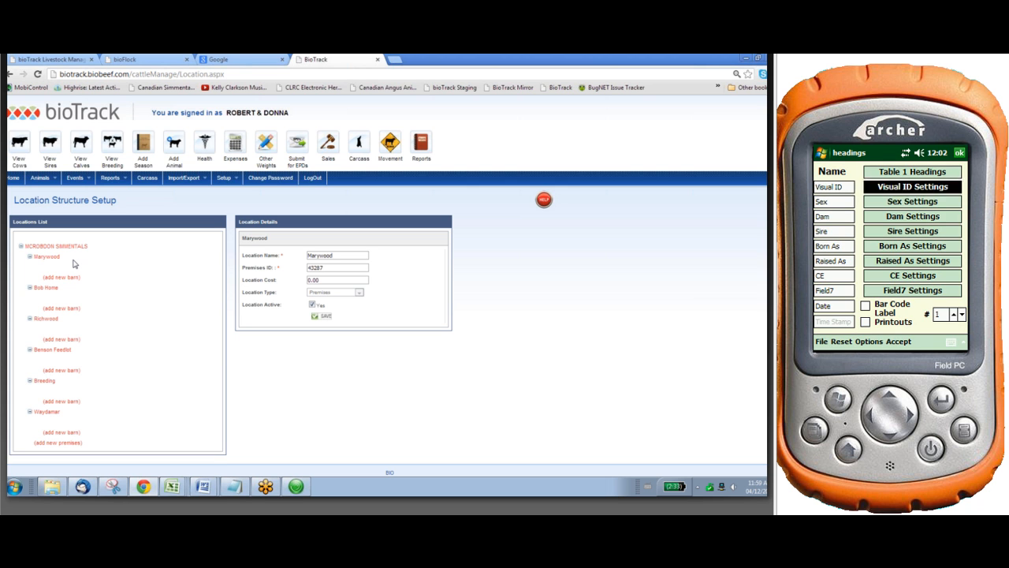
left_click(902, 200)
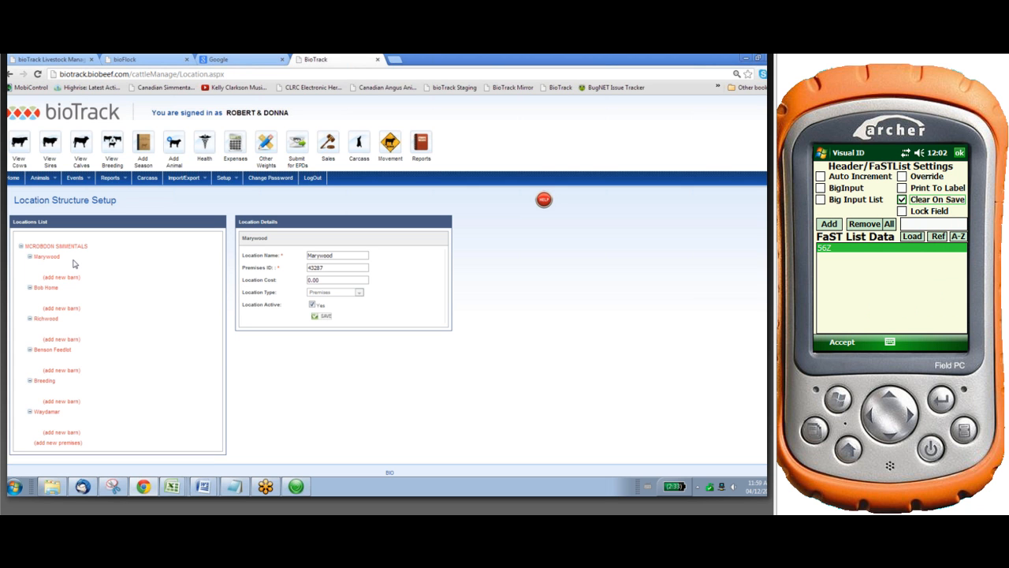
left_click(842, 342)
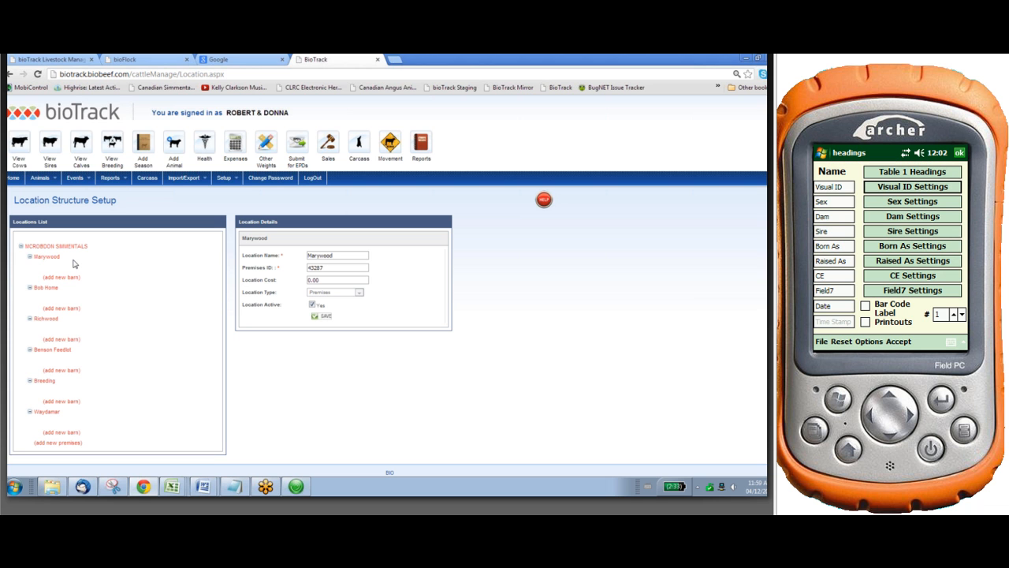
Turn off Lock Field for the BMG heading in Table 2 and accept the headings
left_click(913, 171)
left_click(912, 216)
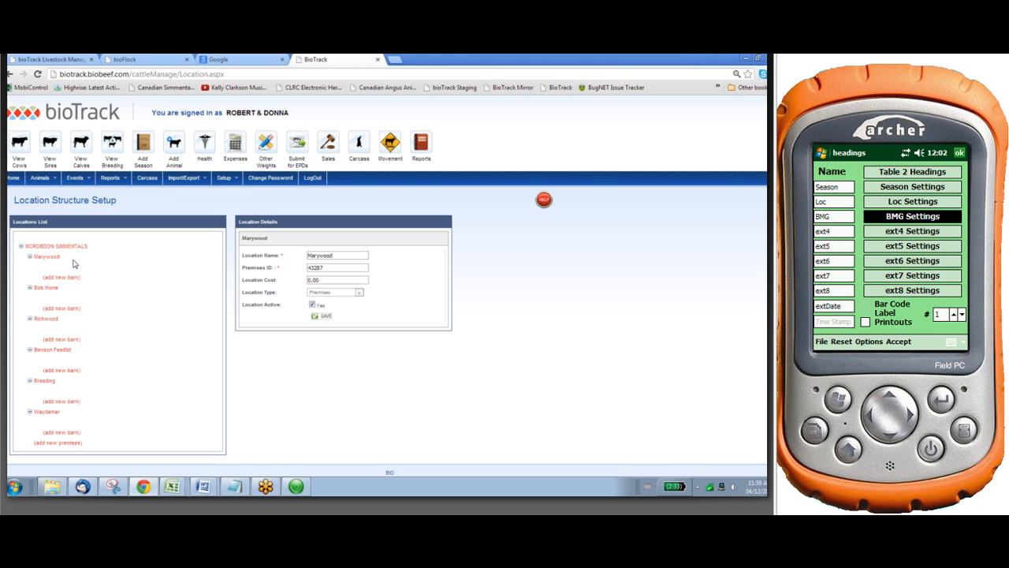
left_click(902, 211)
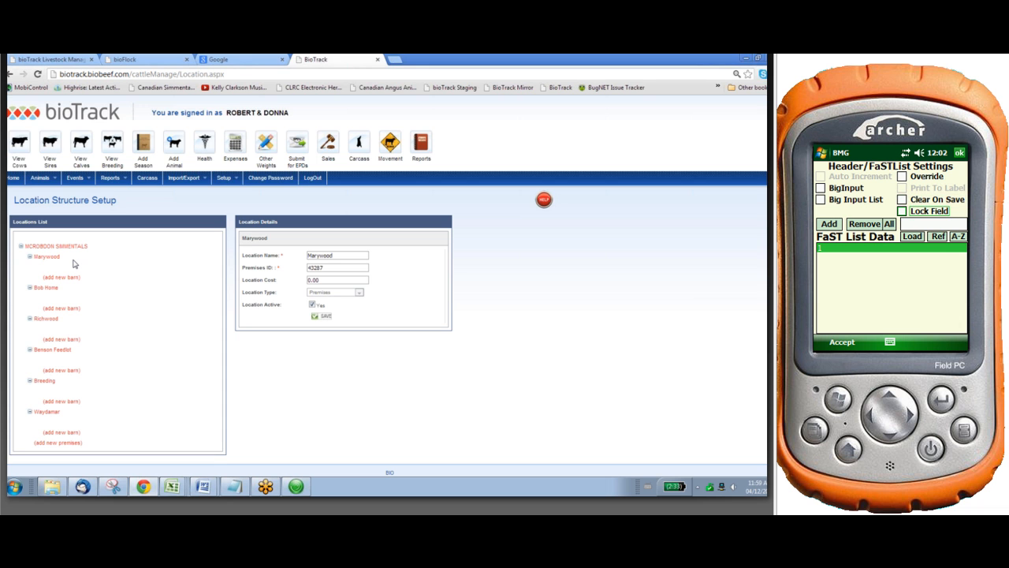
left_click(842, 341)
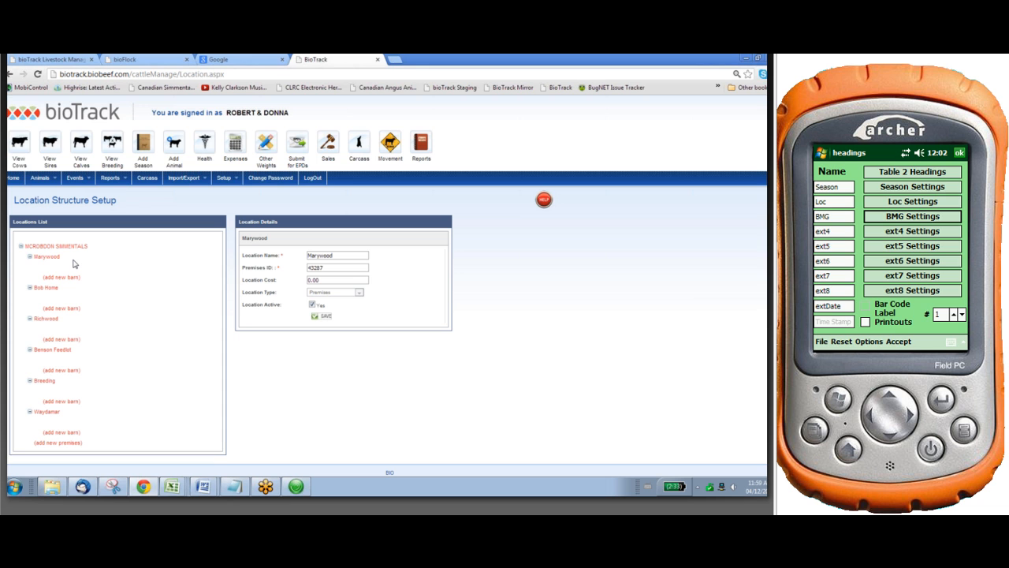
left_click(888, 341)
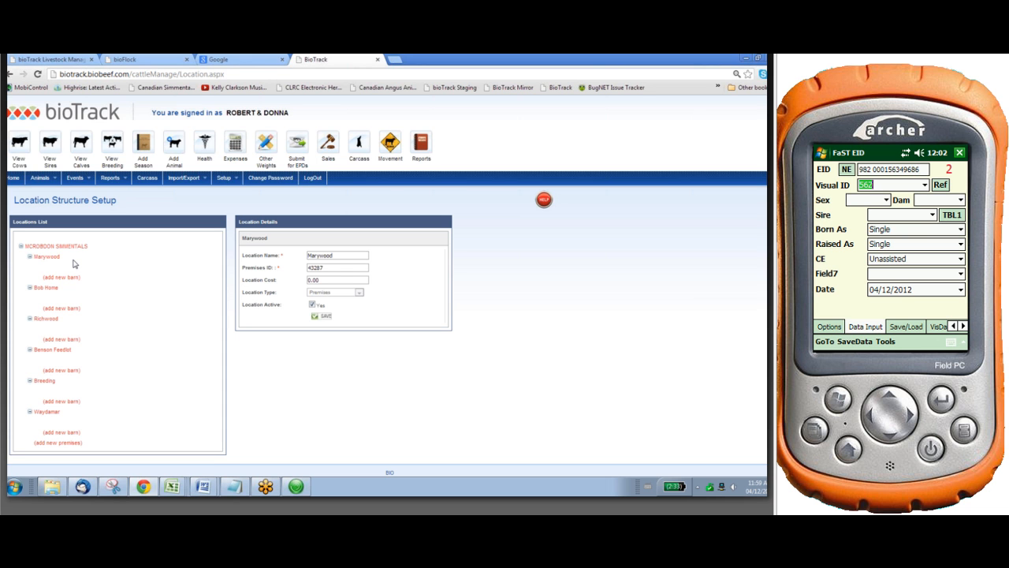
Set the second calf record's Visual ID to 58Z
left_click(952, 342)
left_click(962, 288)
left_click(874, 288)
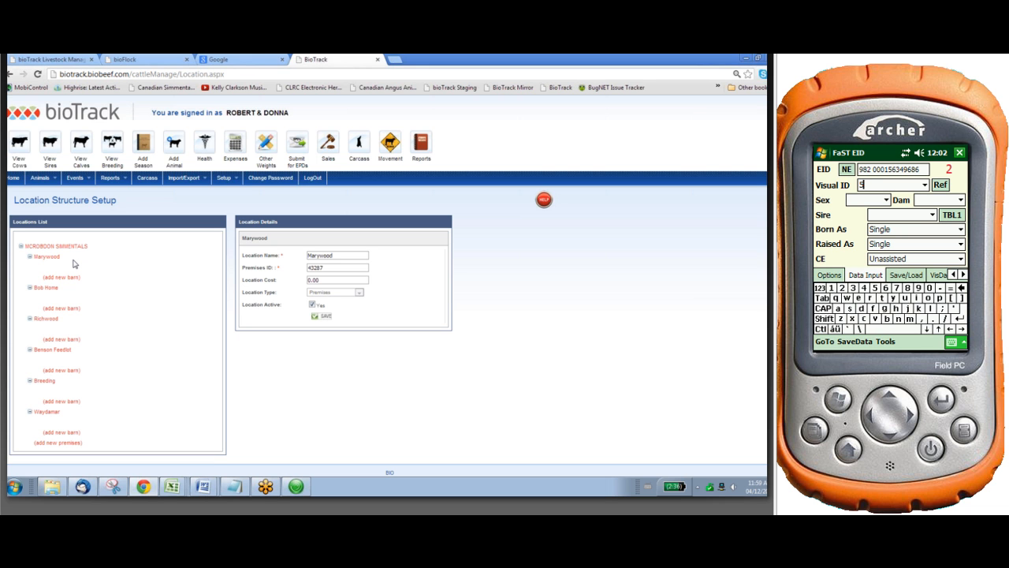
type("82")
Set the second calf's sex to bull and pick the dam beginning with SMMCRD41Y
left_click(886, 201)
left_click(856, 219)
left_click(935, 201)
left_click(960, 200)
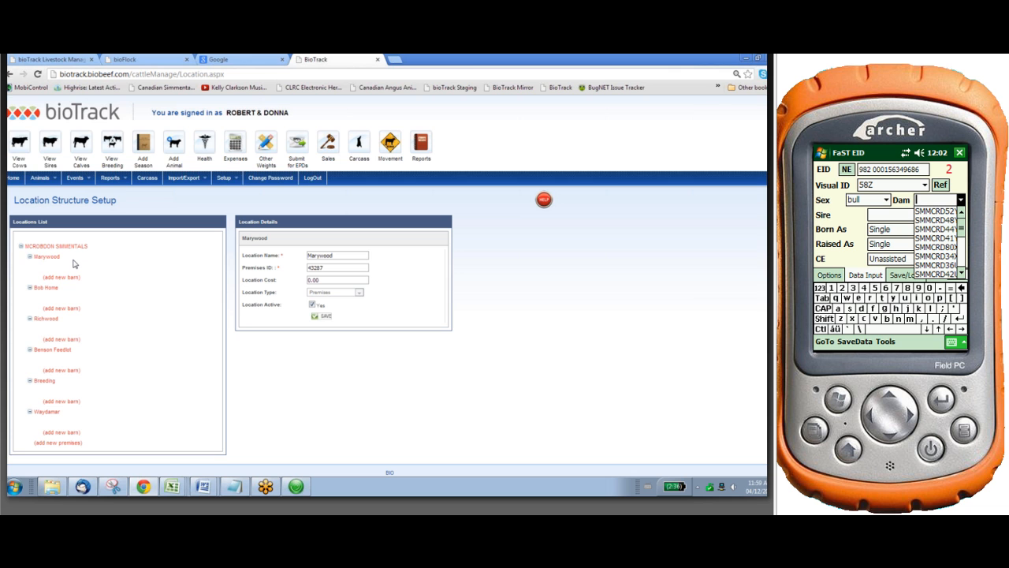
left_click(936, 238)
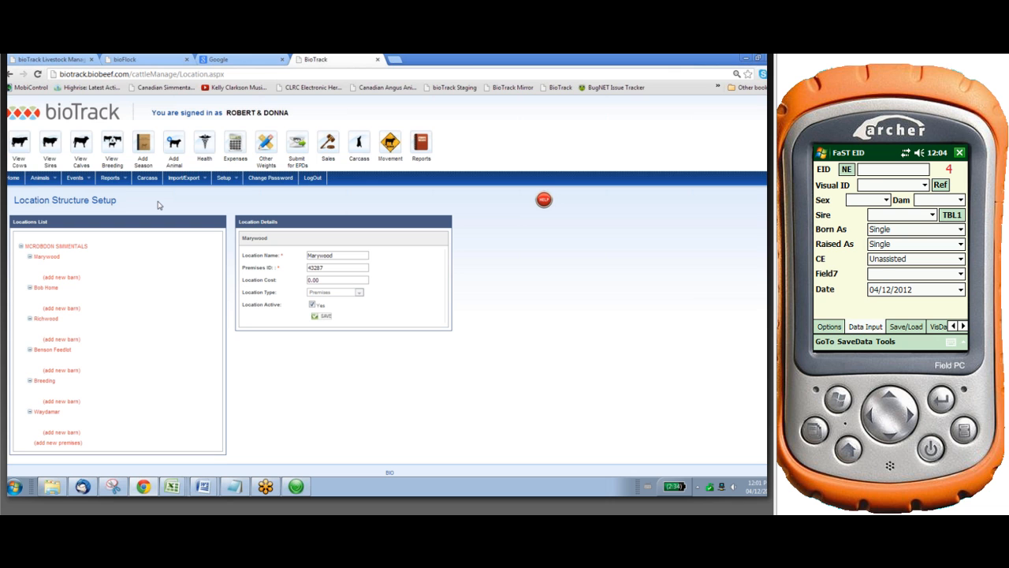
Save the recorded calf data as a CSV file named 2012 Calving in the FaSTEIDFiles folder
left_click(825, 342)
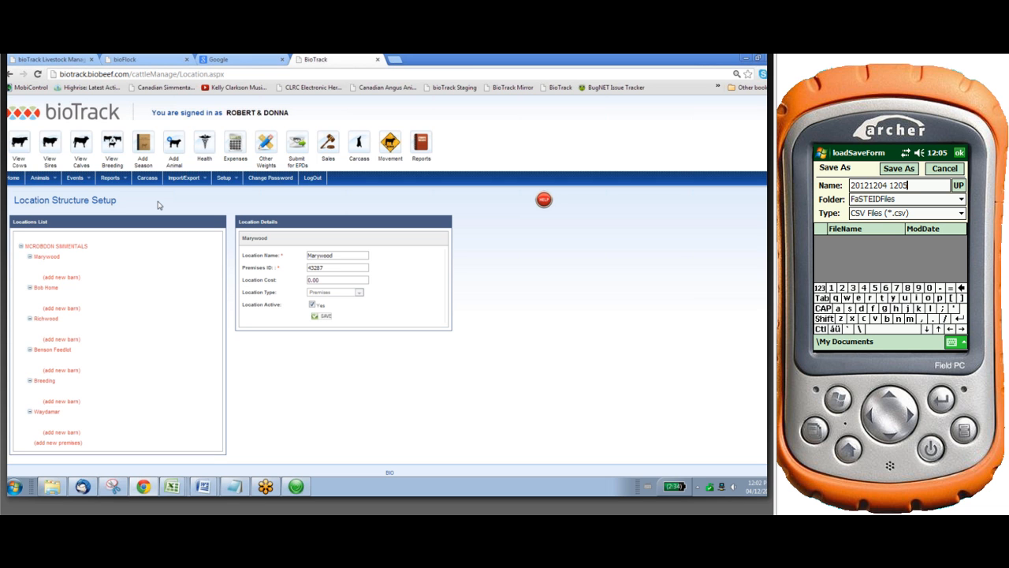
key("BackSpace")
key("BackSpace")
key("BackSpace")
key("BackSpace")
key("BackSpace")
key("BackSpace")
key("BackSpace")
key("BackSpace")
key("BackSpace")
key("BackSpace")
key("BackSpace")
key("BackSpace")
key("BackSpace")
type("2012 C")
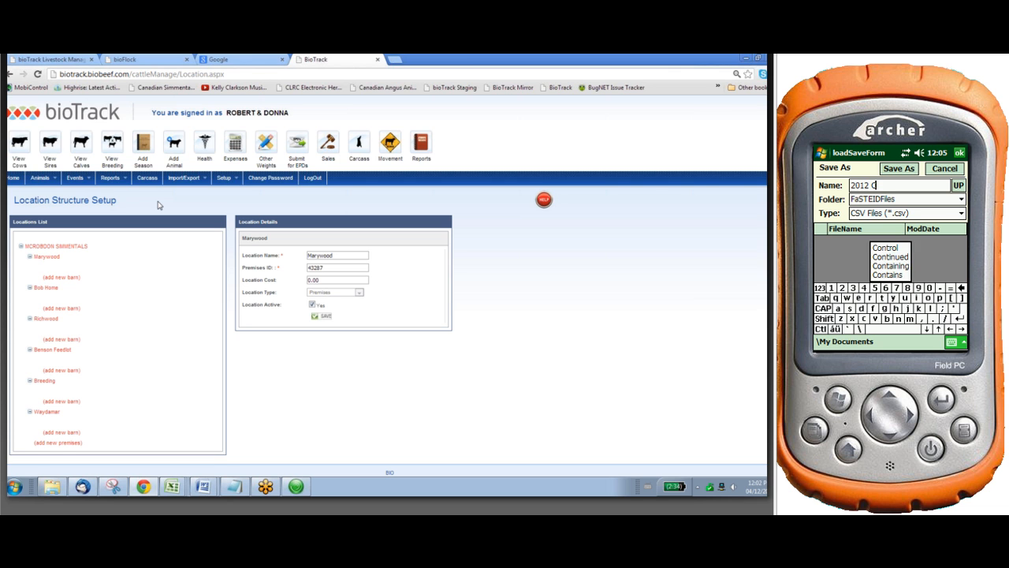
type("ak")
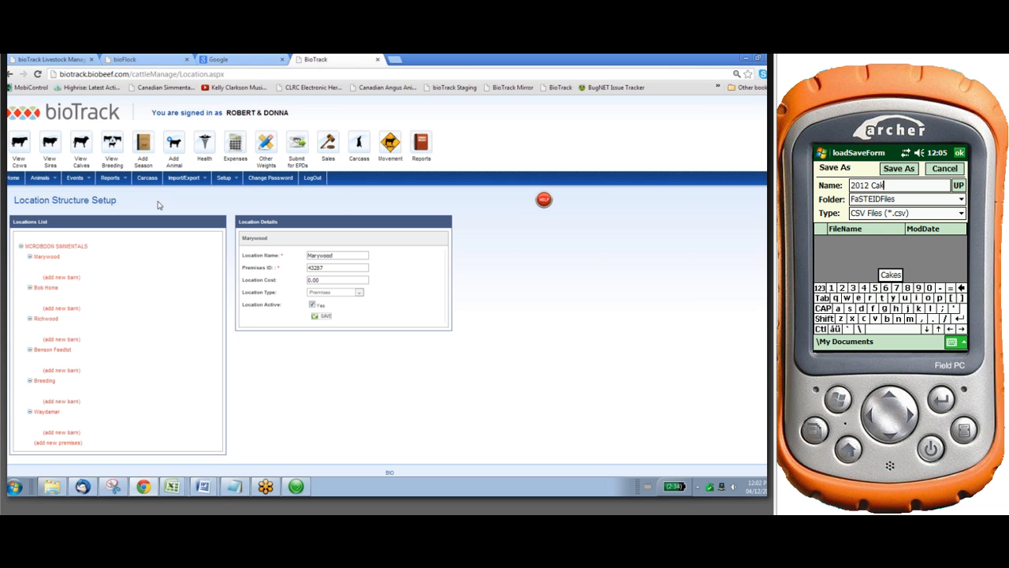
type("lv")
key("BackSpace")
key("BackSpace")
key("BackSpace")
type("lving")
left_click(899, 169)
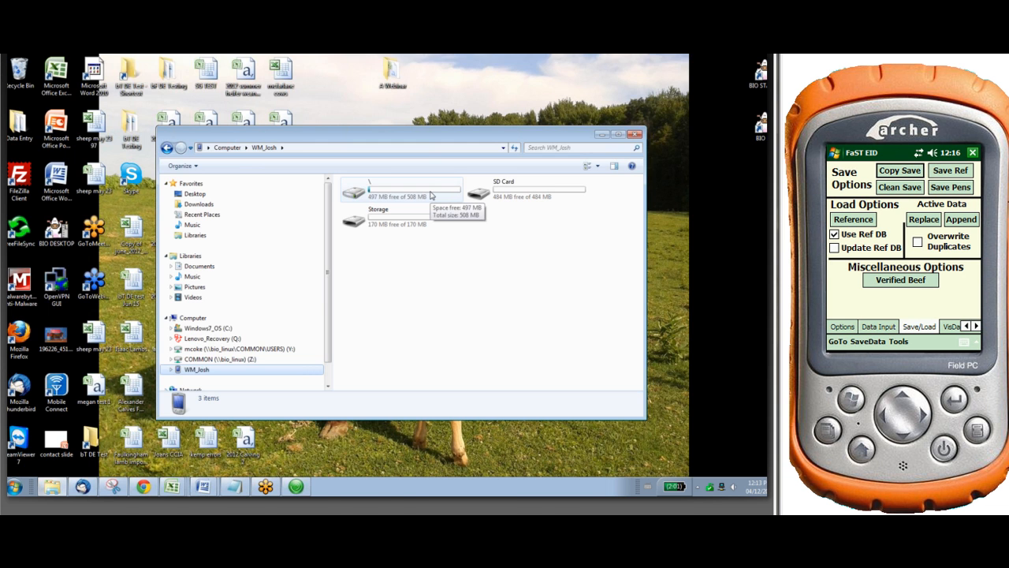
In Windows Explorer, open the FaSTEIDFiles folder within My Documents on the connected handheld
left_click(431, 194)
double_click(430, 195)
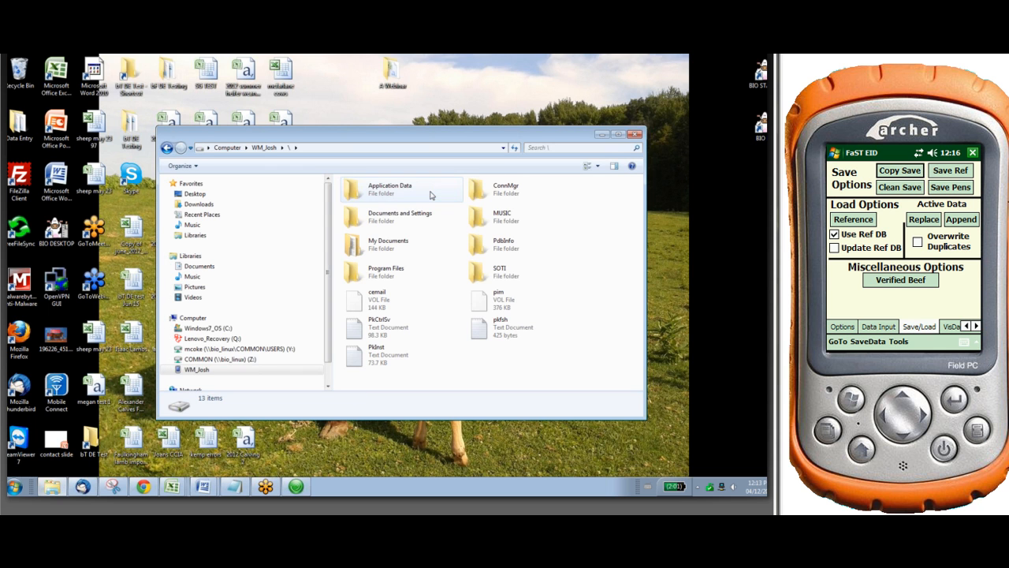
double_click(399, 245)
double_click(511, 223)
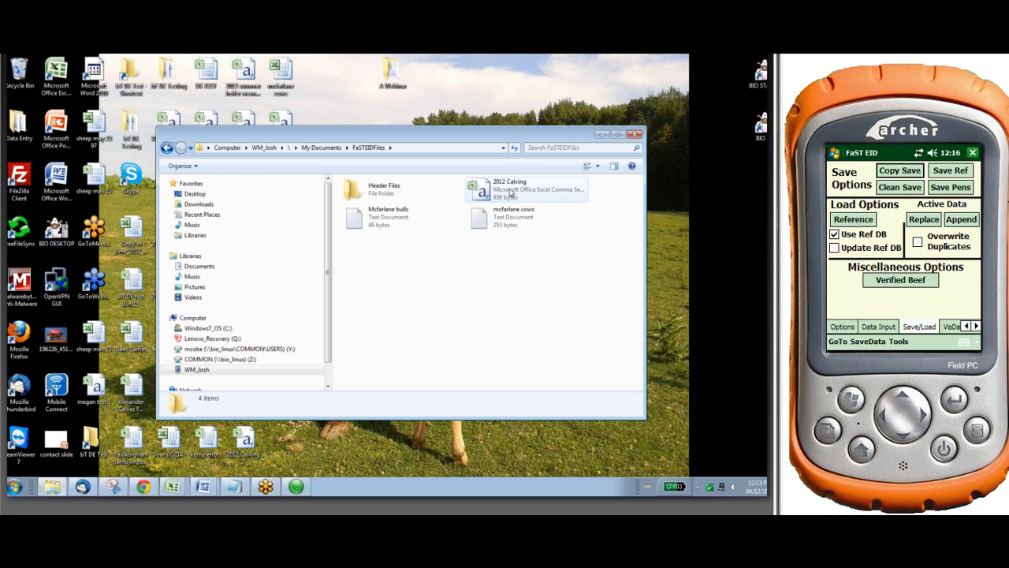
Copy the 2012 Calving file from the handheld to the computer's Desktop
right_click(509, 191)
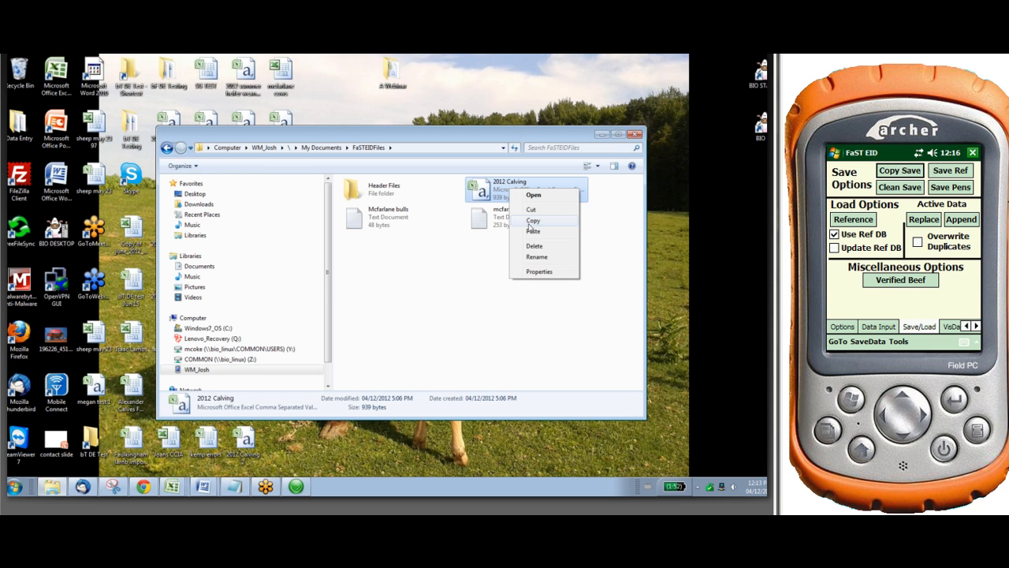
left_click(531, 221)
left_click(190, 194)
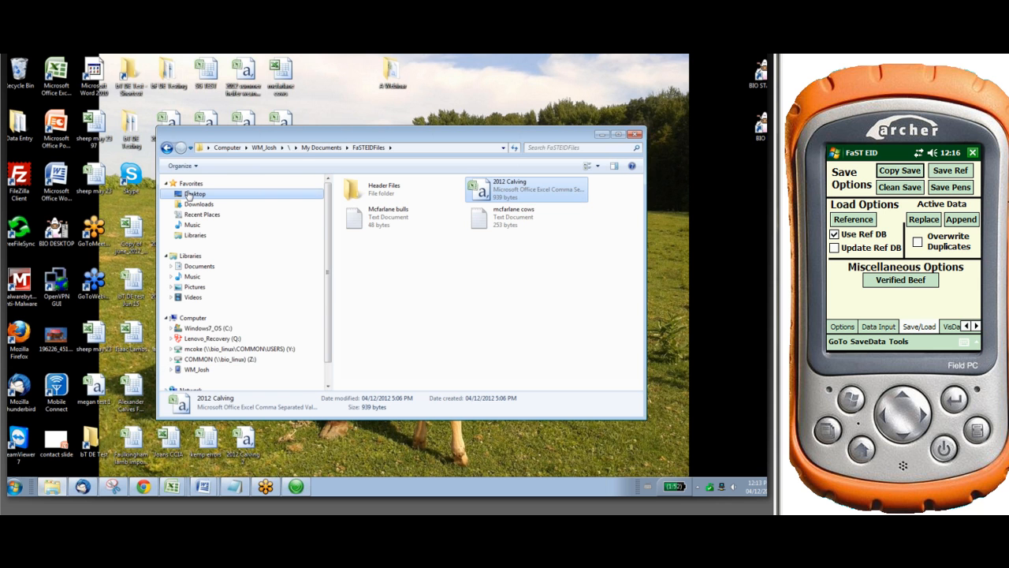
right_click(557, 240)
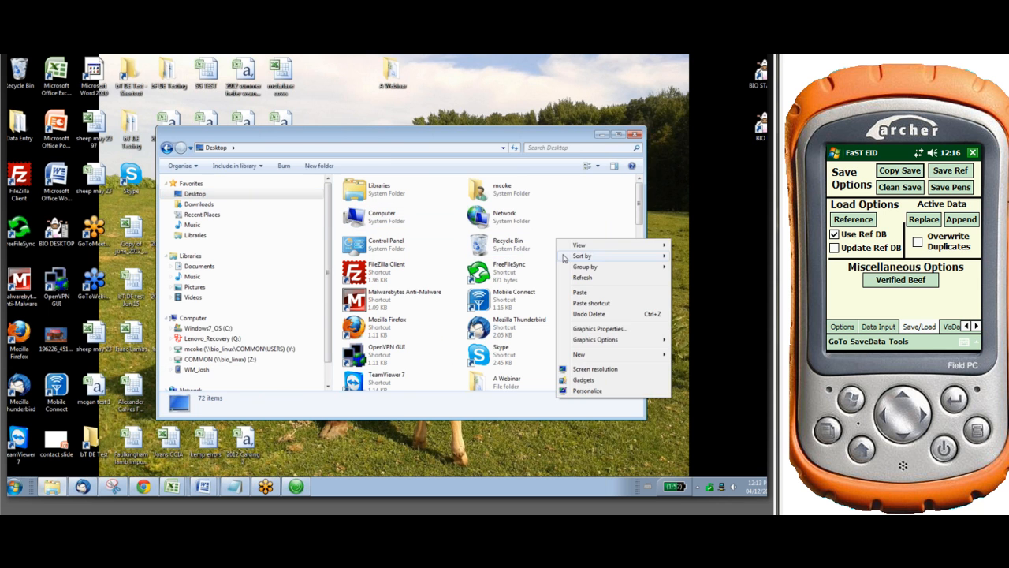
left_click(595, 294)
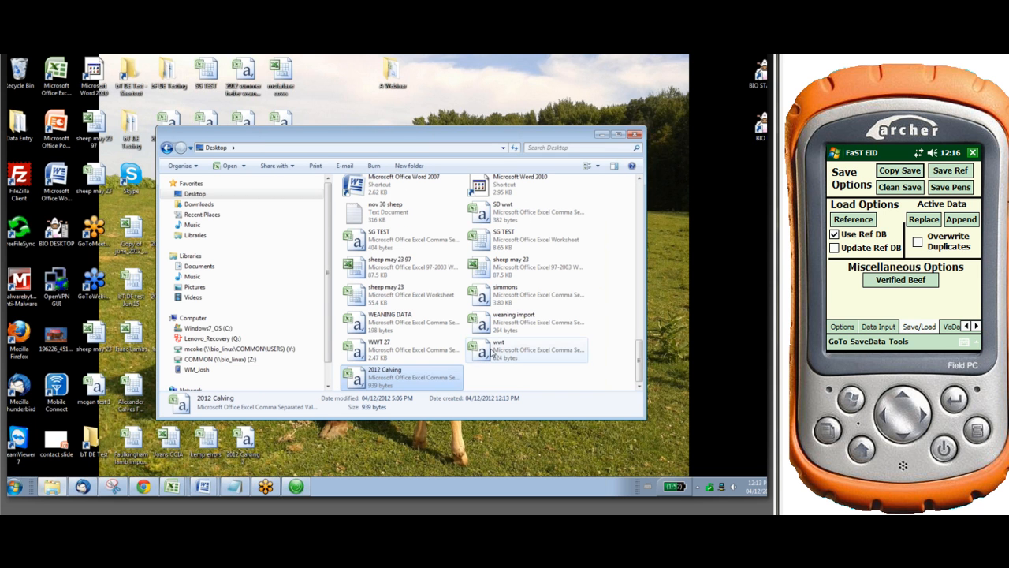
Open the Desktop copy of 2012 Calving in Excel and autofit the Date, AnimalEID, Dam and Sire columns
double_click(378, 371)
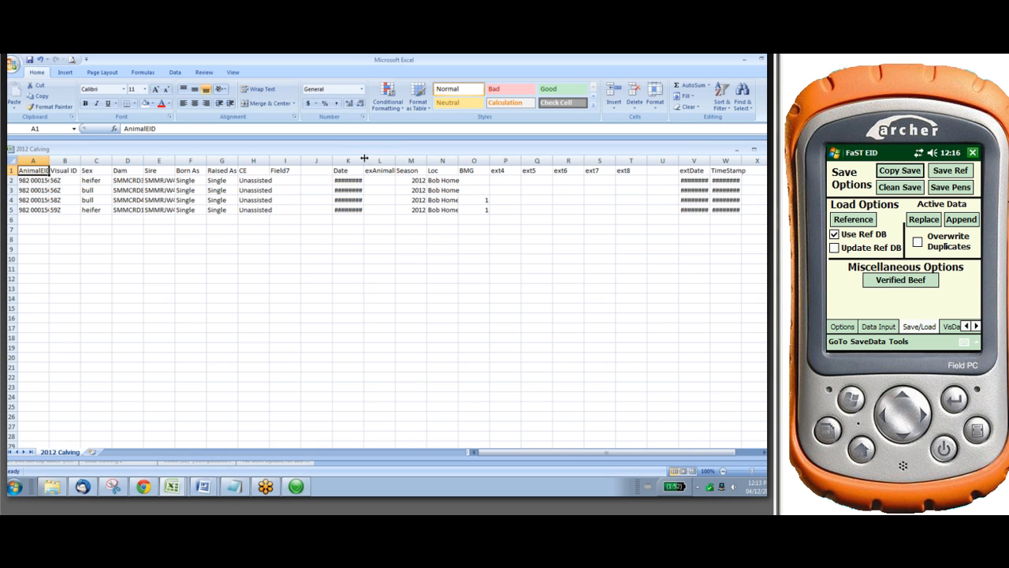
double_click(364, 161)
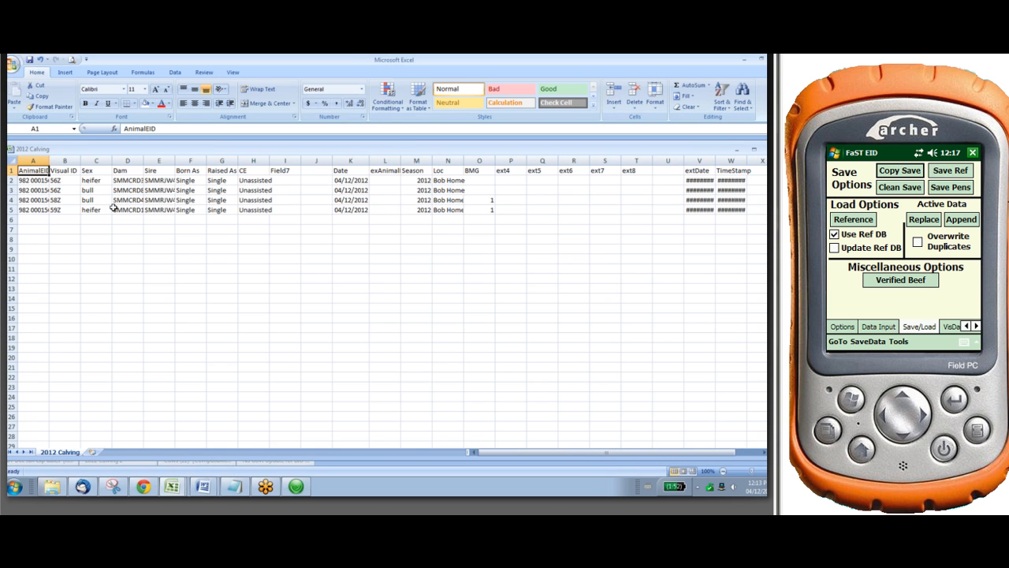
double_click(49, 161)
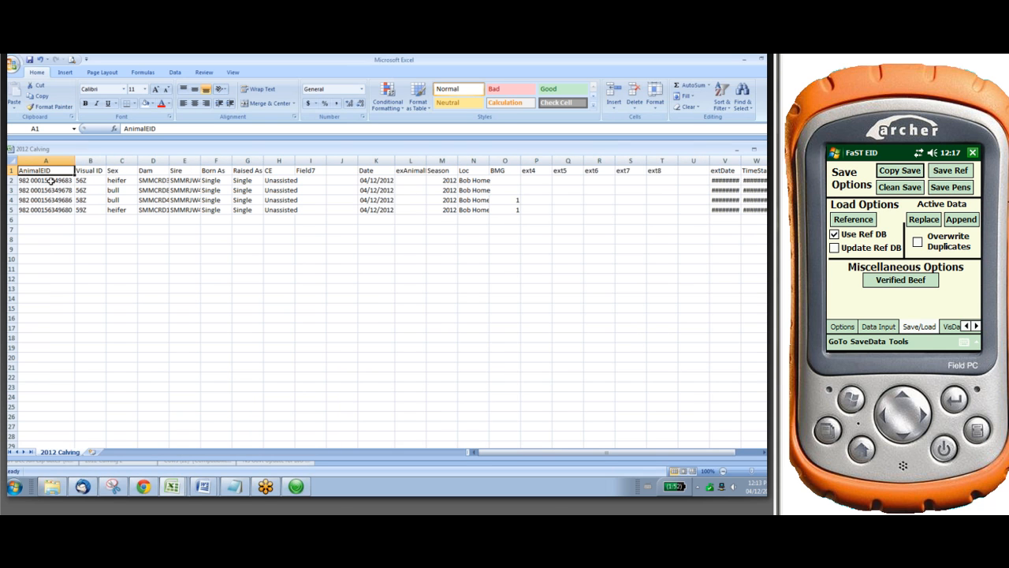
double_click(169, 161)
double_click(217, 161)
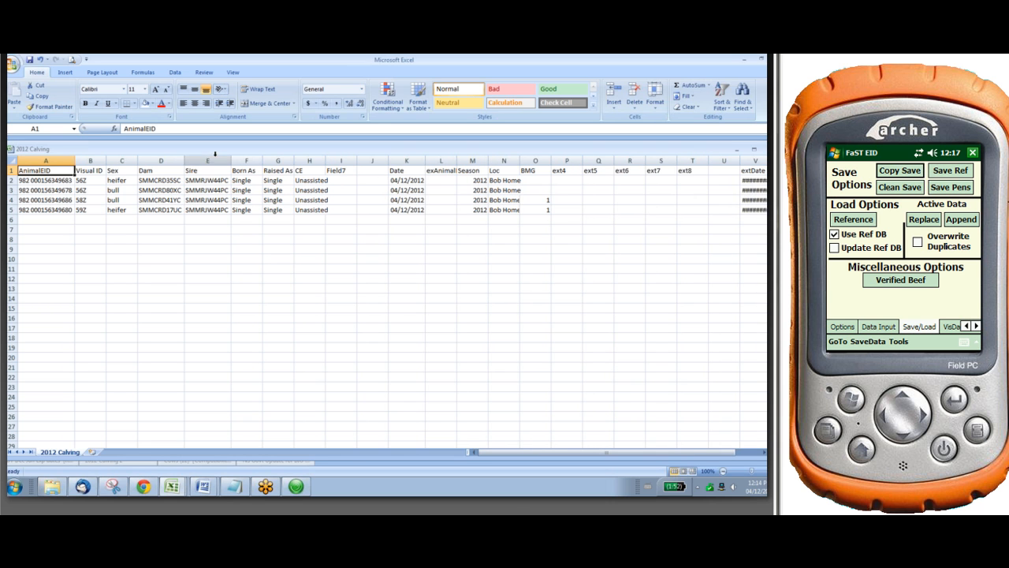
Correct the Visual ID in cell B3 to 57Z
left_click(91, 189)
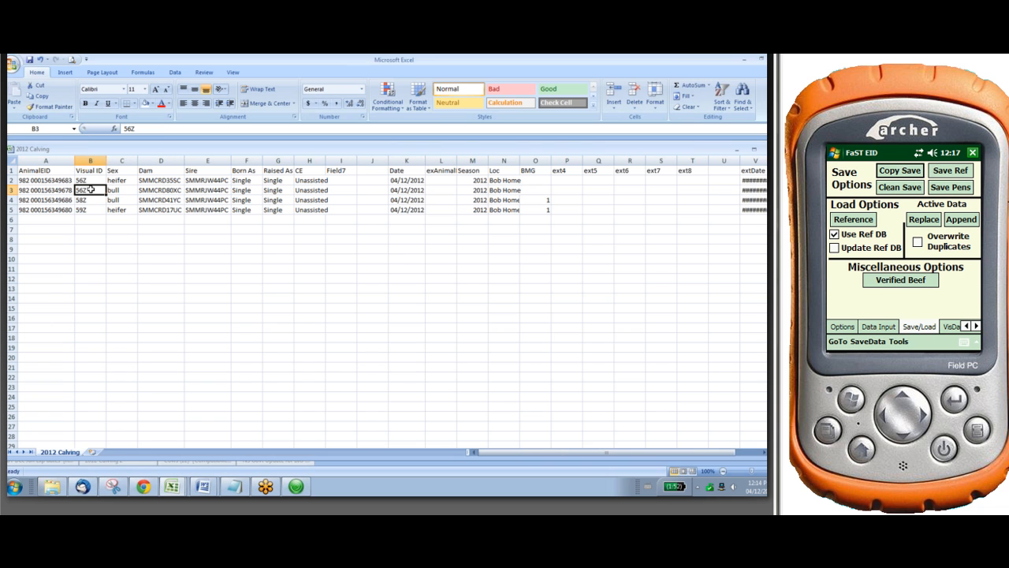
left_click(130, 128)
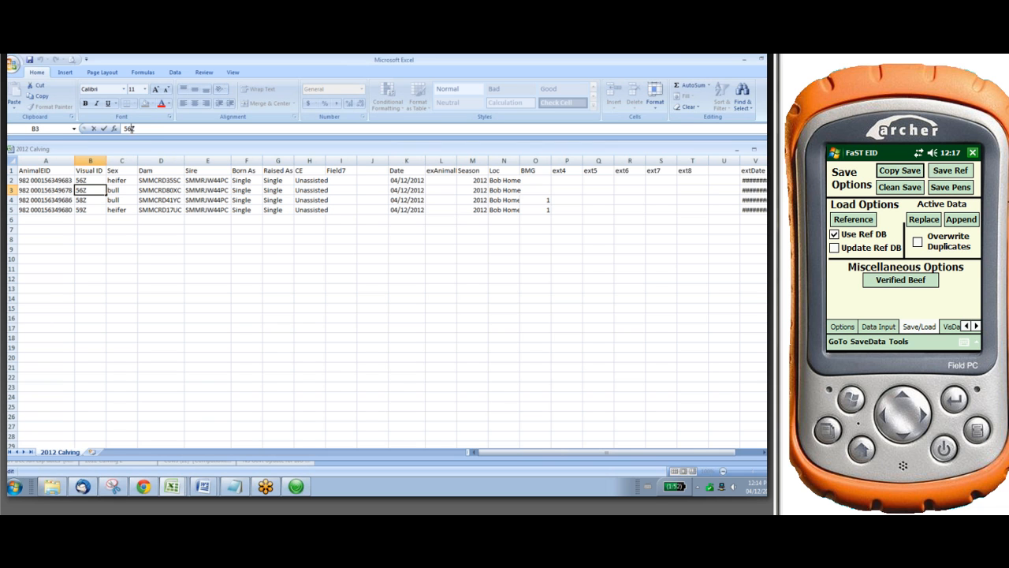
key("BackSpace")
type("7")
left_click(406, 288)
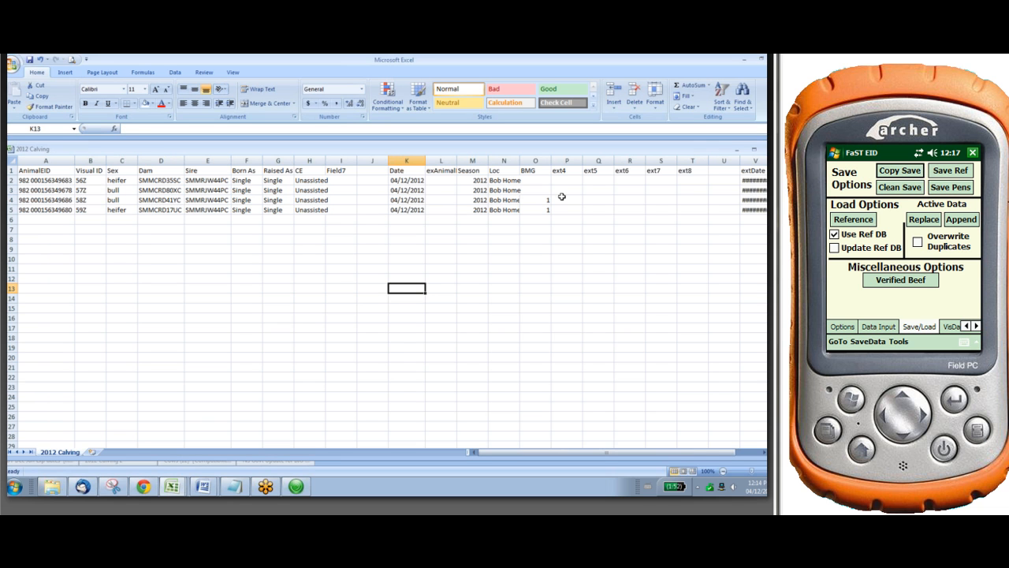
Enter 1 as the BMG value for the first two calves in rows 2 and 3
left_click(544, 180)
type("1")
left_click_drag(551, 184, 551, 195)
left_click(538, 261)
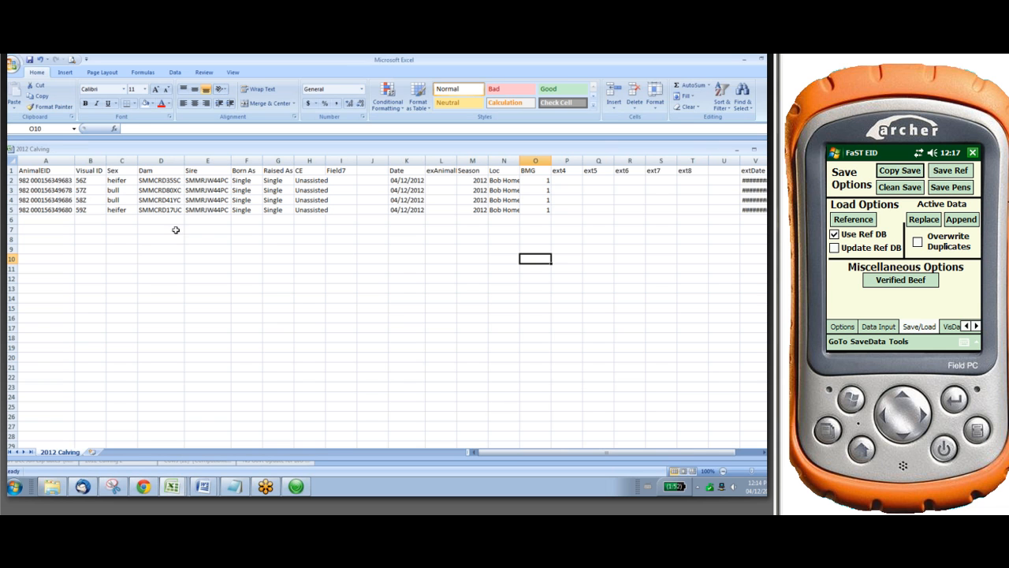
Insert a new column before Sex and give it the heading bioTattoo
right_click(120, 161)
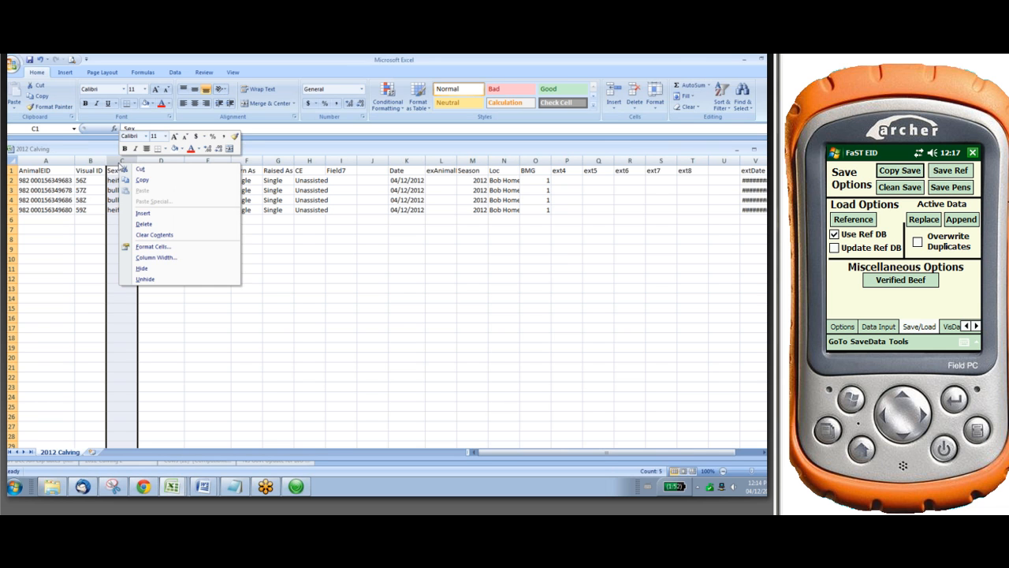
left_click(145, 214)
left_click(119, 171)
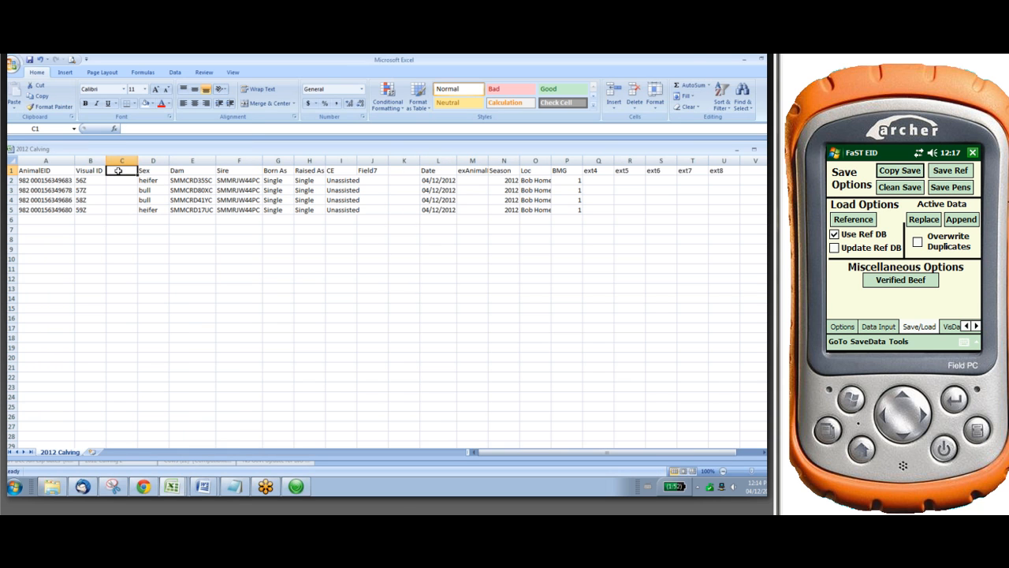
type("biot")
key("BackSpace")
type("Tattoo")
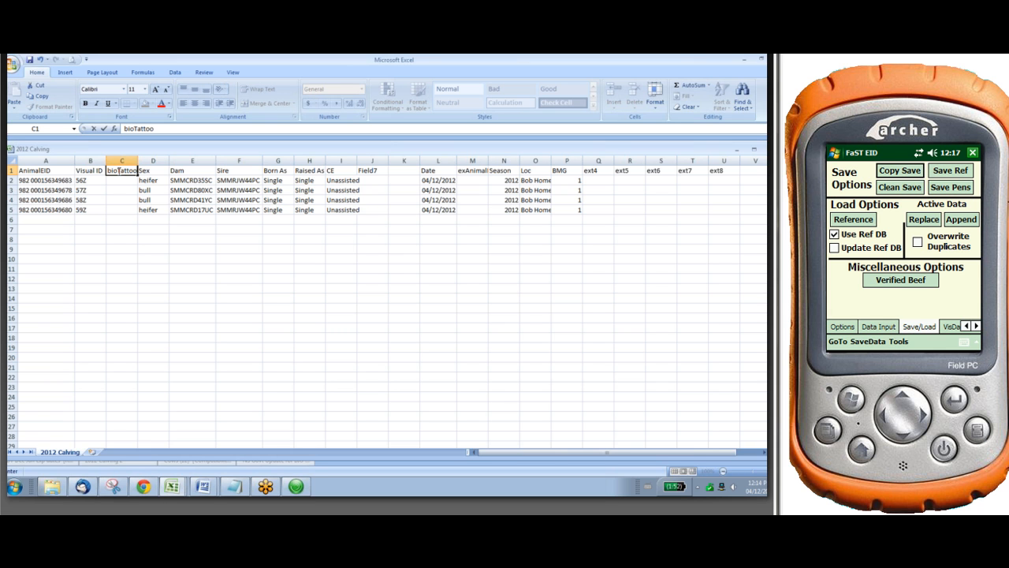
Enter the formula ="SMMCRD"&B2&"c" in cell C2 to build the first calf's tattoo
left_click(117, 180)
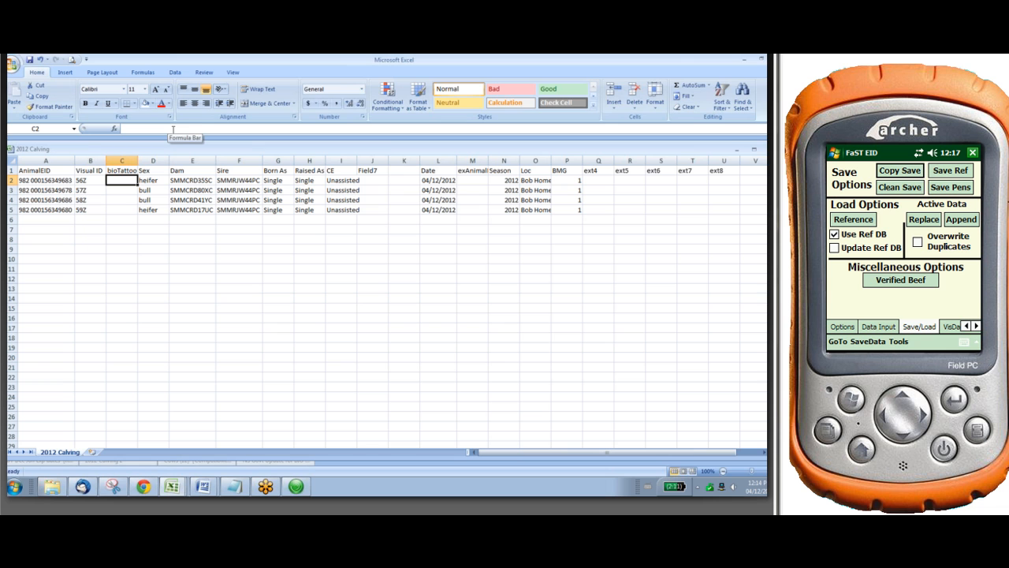
left_click(172, 129)
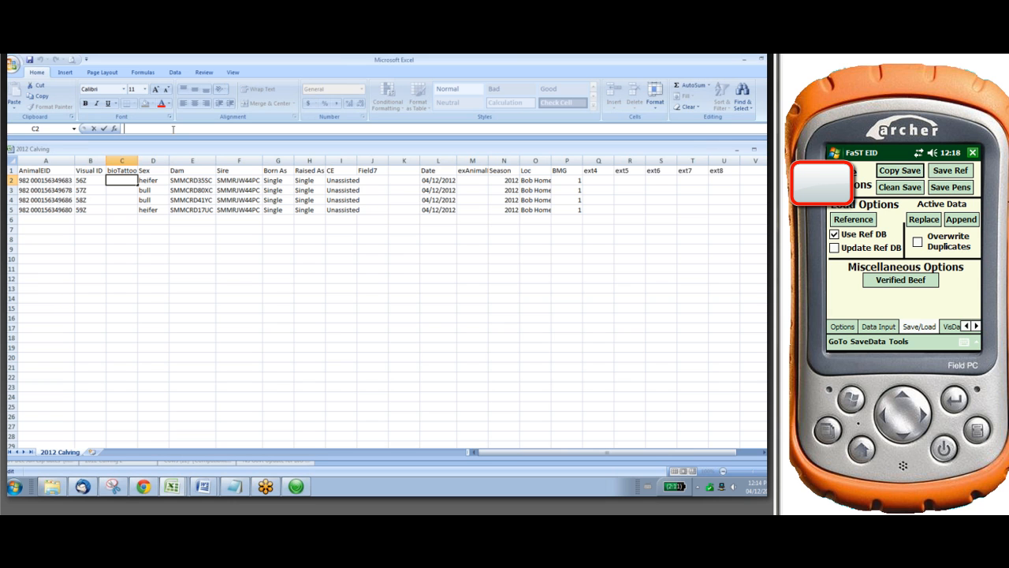
type("=SM")
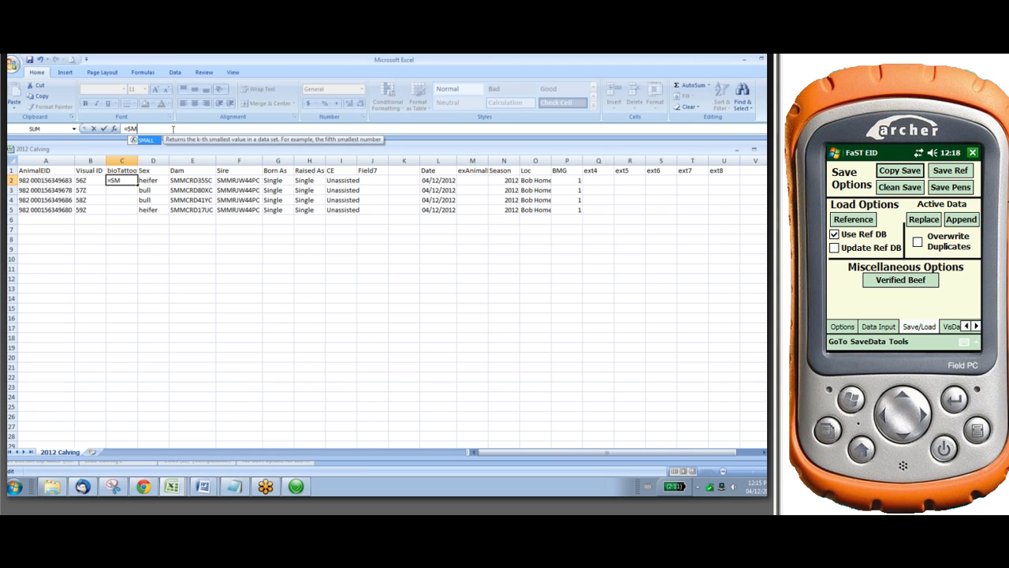
type("MCRD")
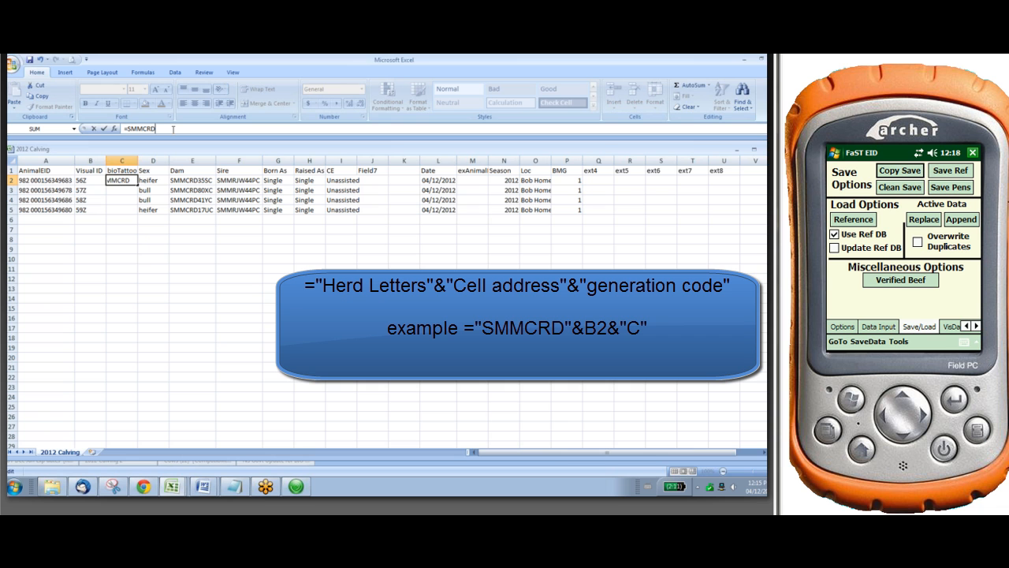
key("Left")
key("Left")
key("Left")
key("Left")
key("Left")
key("Left")
type("\"")
key("Right")
key("Right")
key("Right")
key("Right")
key("Right")
type("\"")
type("&B2&\"c\"")
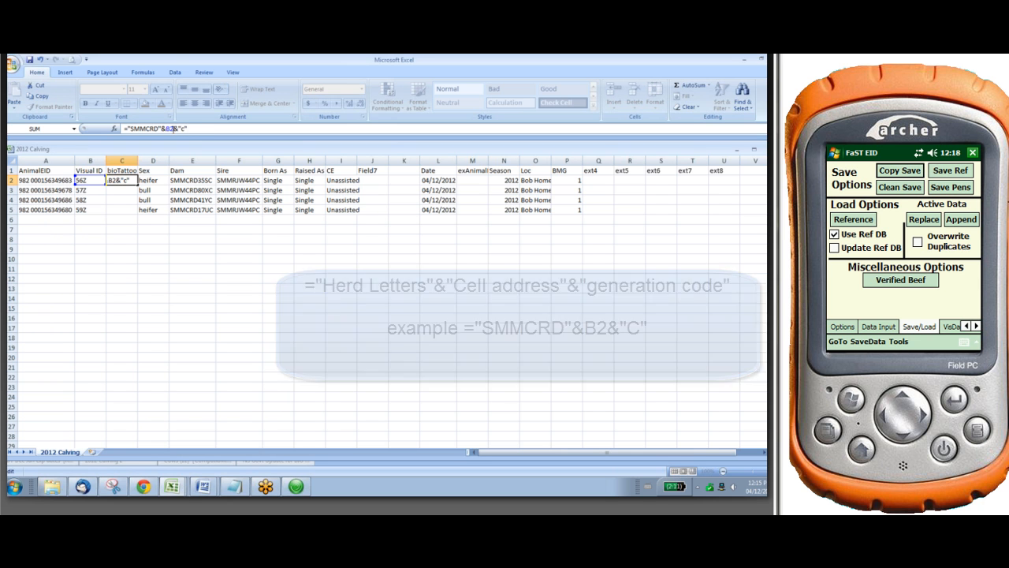
key("Return")
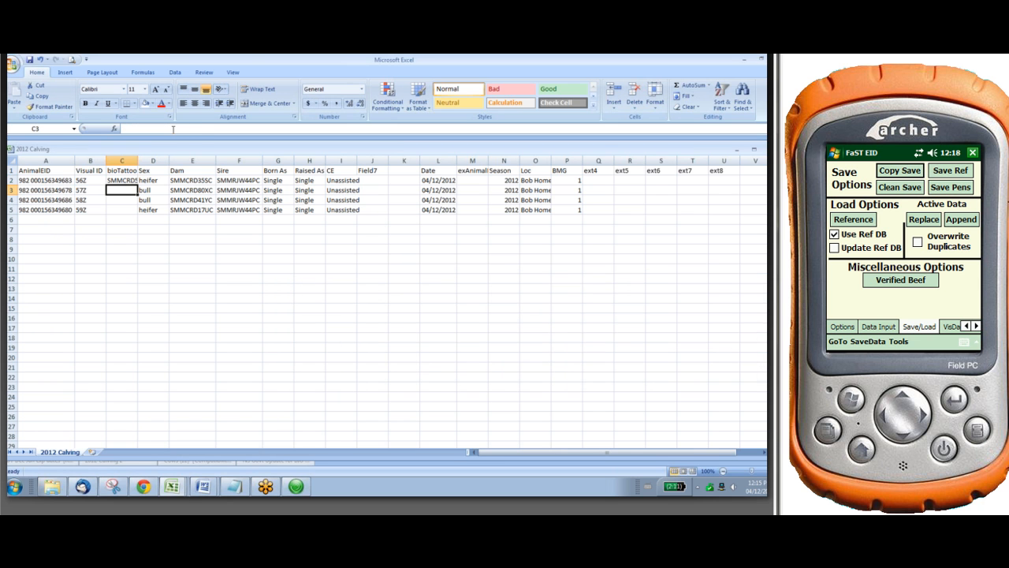
Autofit the bioTattoo column and change the generation code in the C2 formula to a capital "C"
double_click(137, 156)
left_click(143, 180)
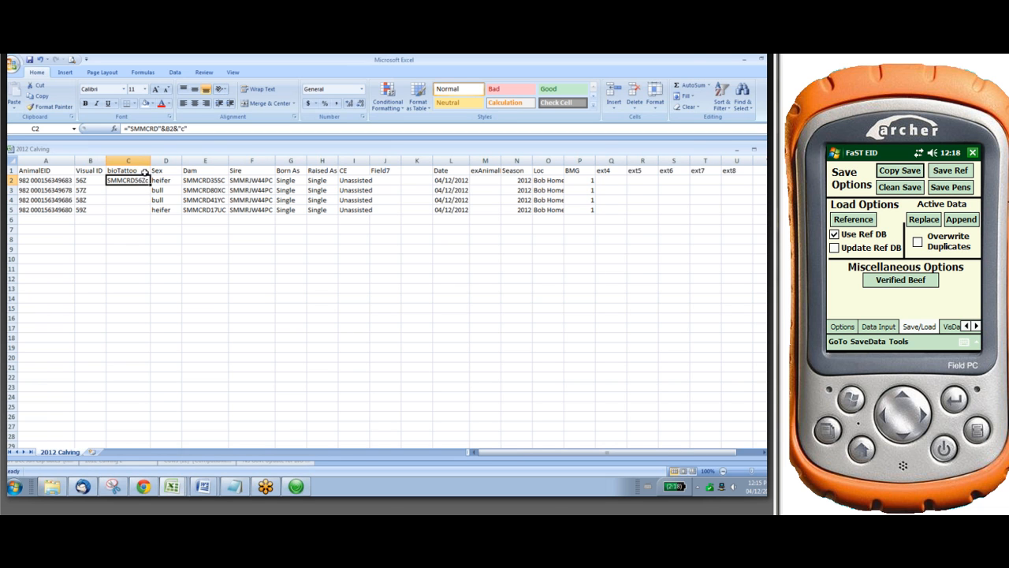
left_click(185, 129)
key("BackSpace")
type("C")
key("Return")
Fill the bioTattoo formula down from C2 to C5 for the remaining calves
left_click(145, 181)
left_click_drag(148, 181, 149, 212)
left_click(146, 251)
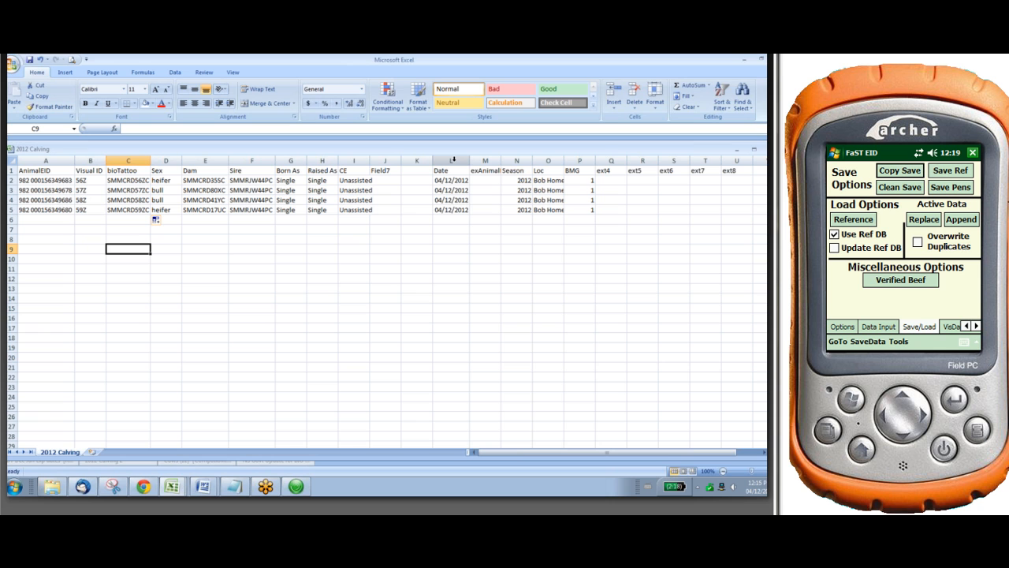
Format the Date column with the custom number format dd-mmm-yy
left_click(452, 160)
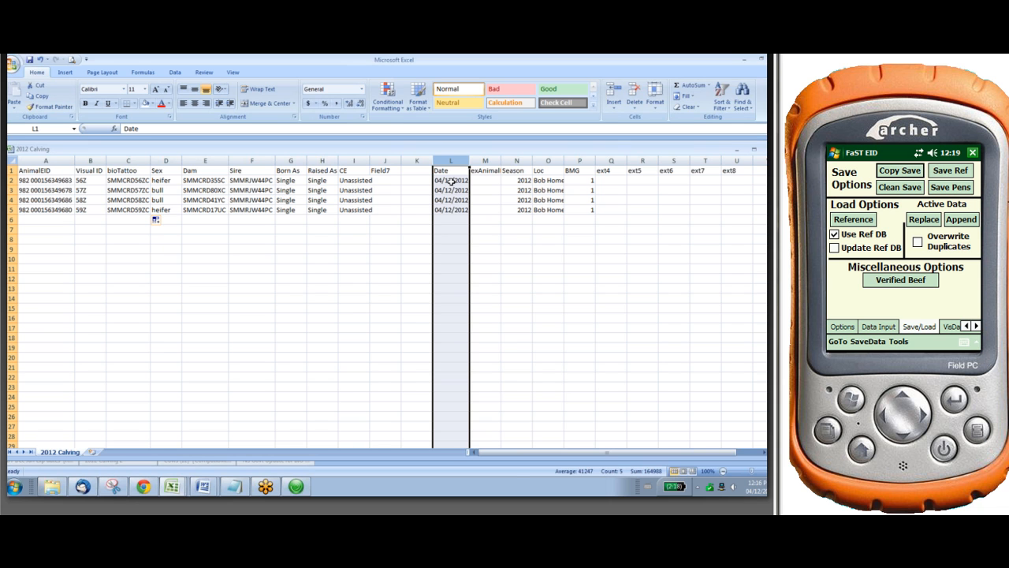
right_click(452, 181)
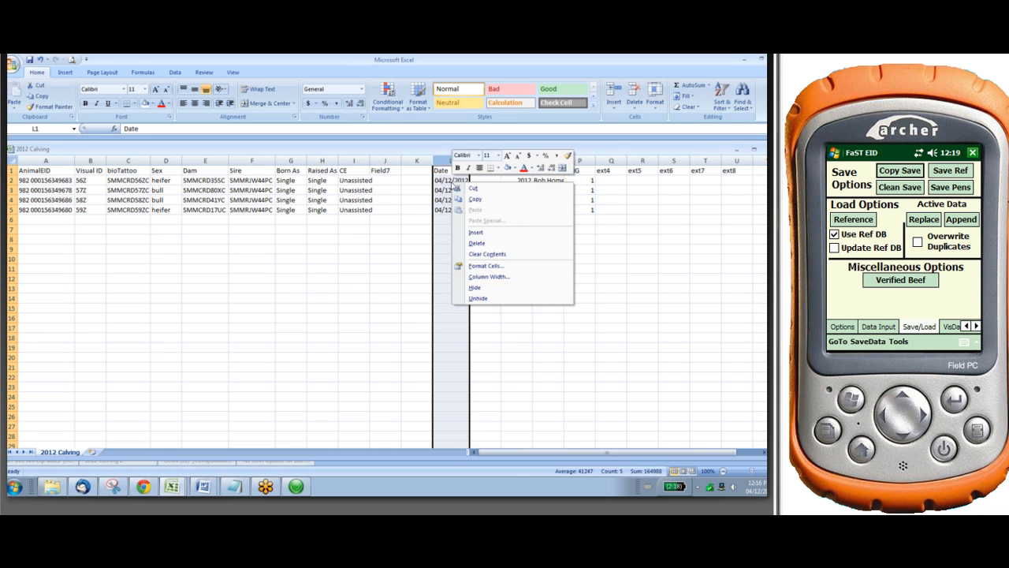
left_click(479, 266)
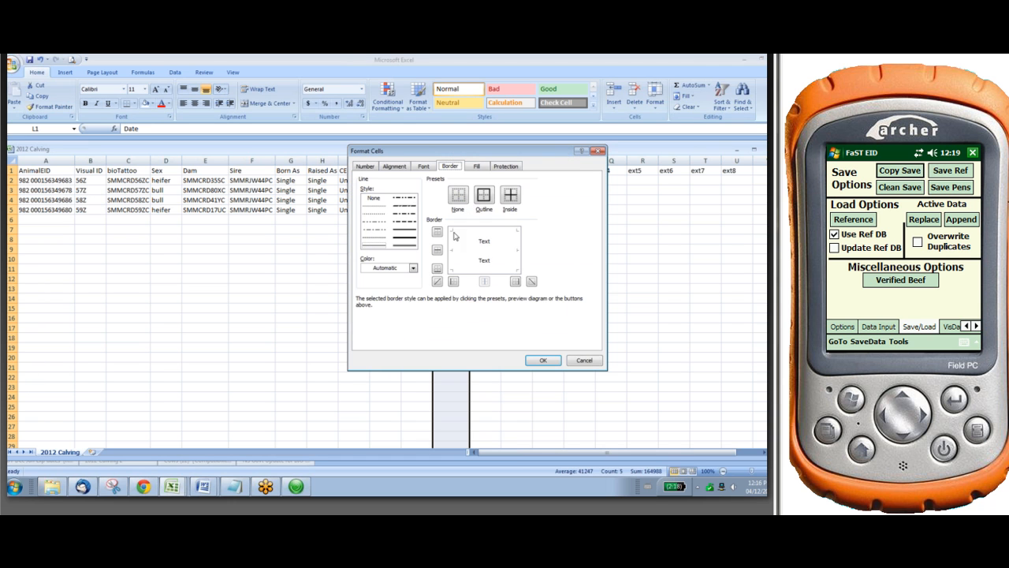
left_click(368, 166)
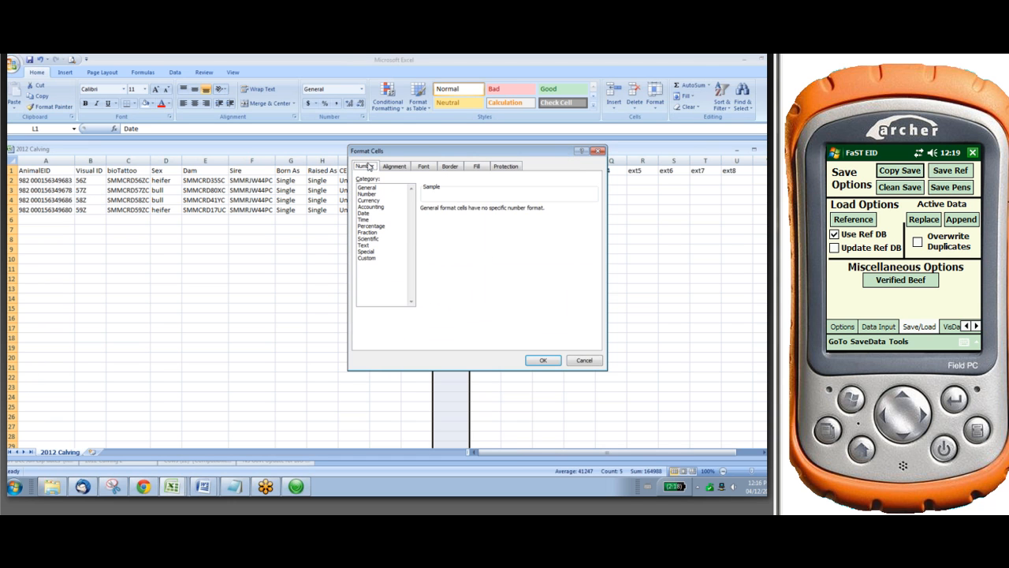
left_click(374, 260)
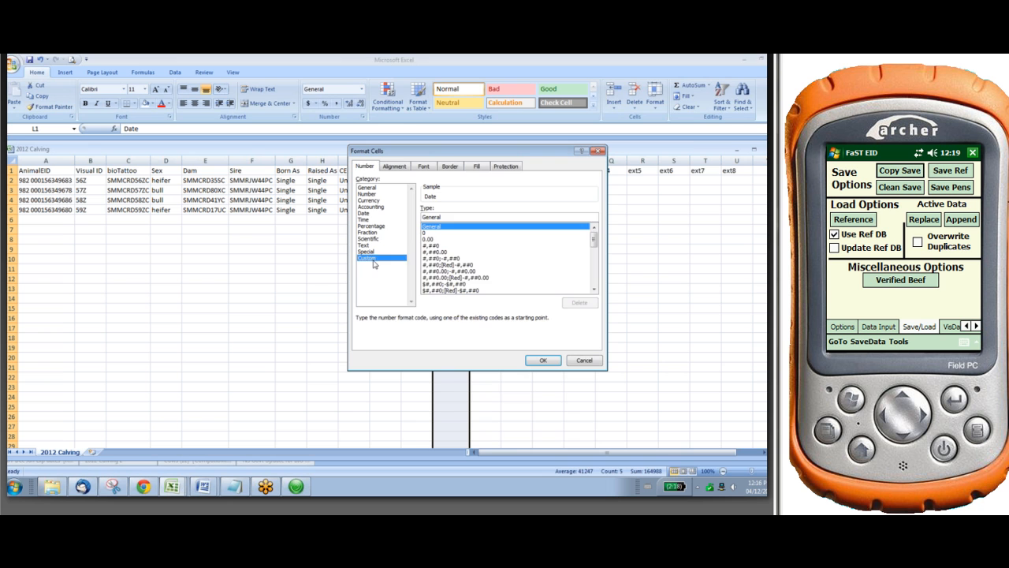
left_click(595, 290)
left_click(595, 291)
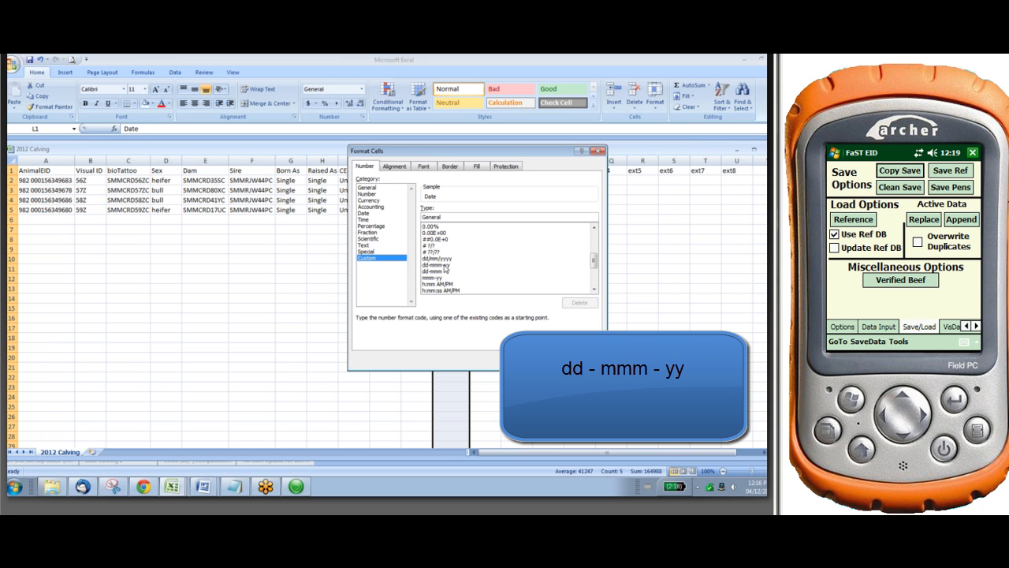
left_click(447, 265)
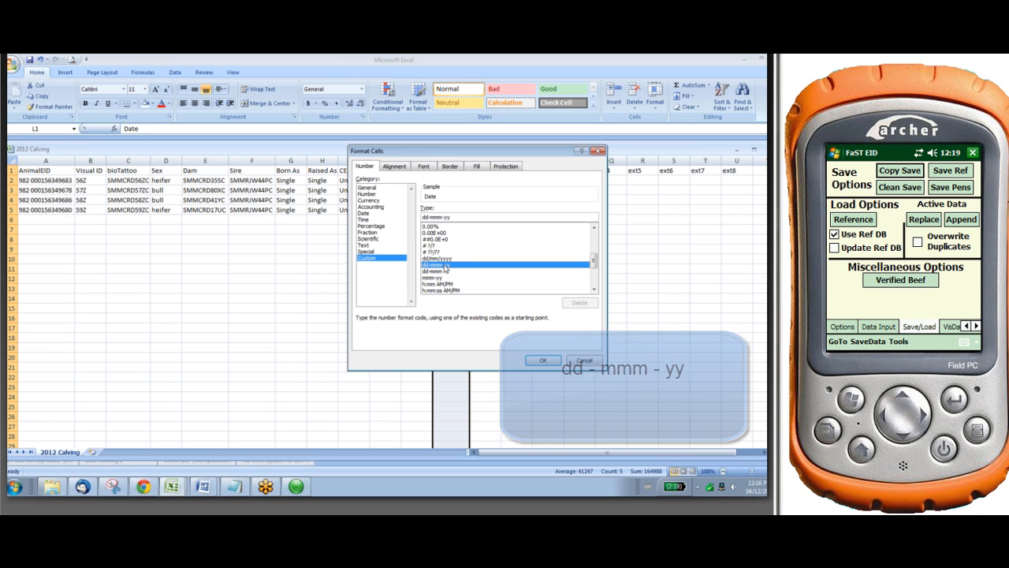
left_click(543, 360)
left_click(524, 341)
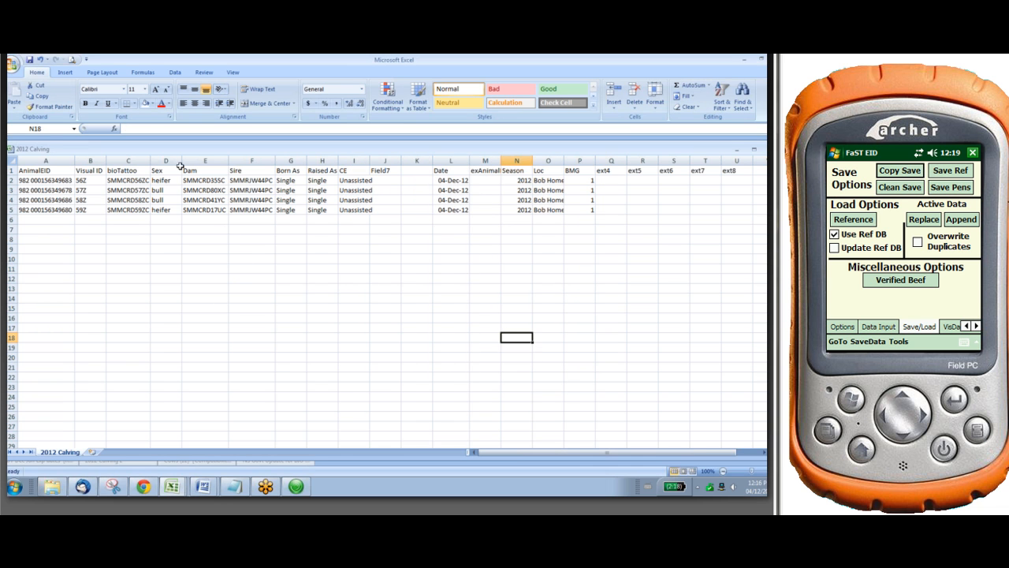
Save the sheet as CSV (Comma delimited) over the existing 2012 Calving file on the Desktop, keeping the CSV format
left_click(12, 63)
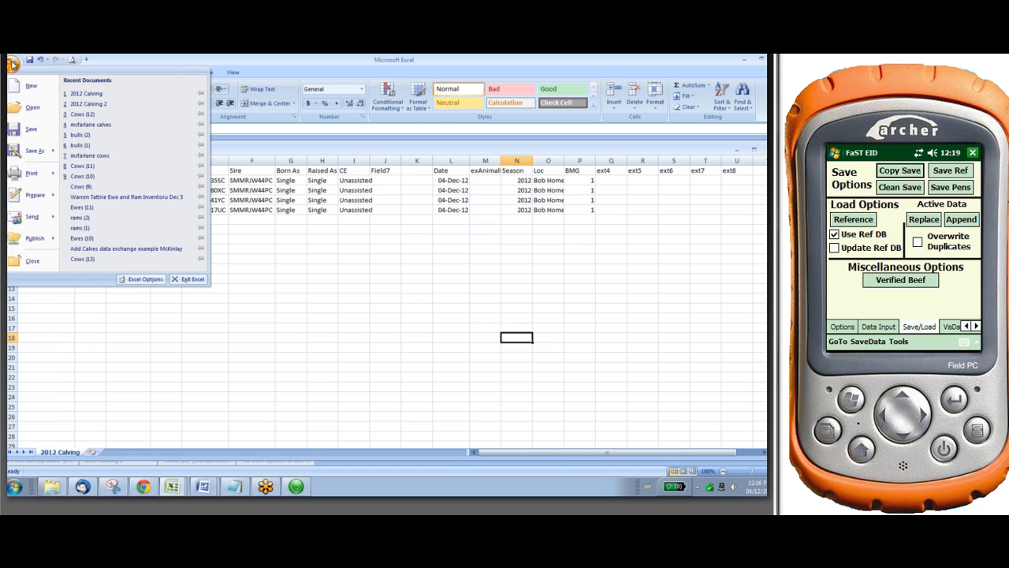
left_click(28, 149)
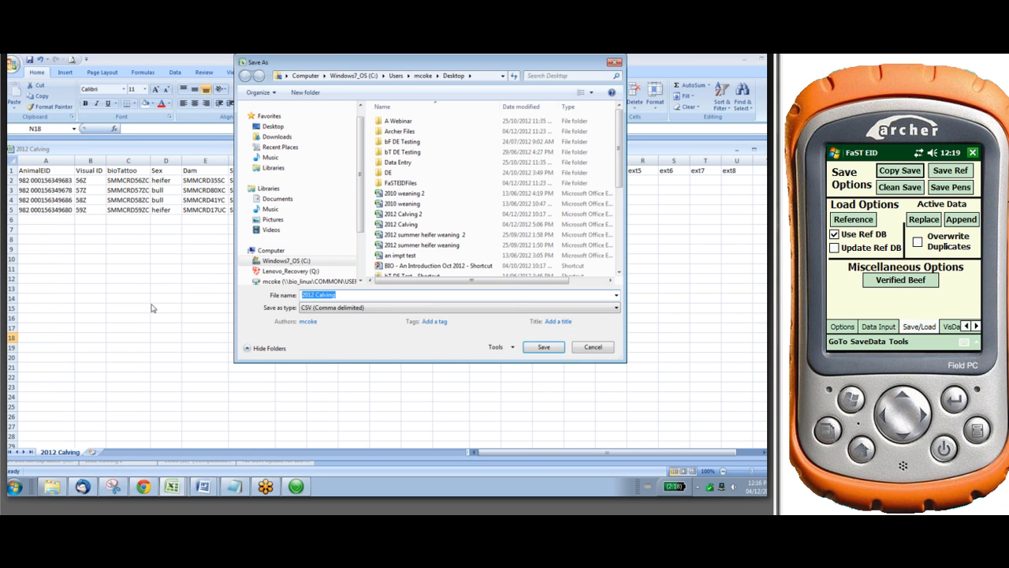
left_click(544, 348)
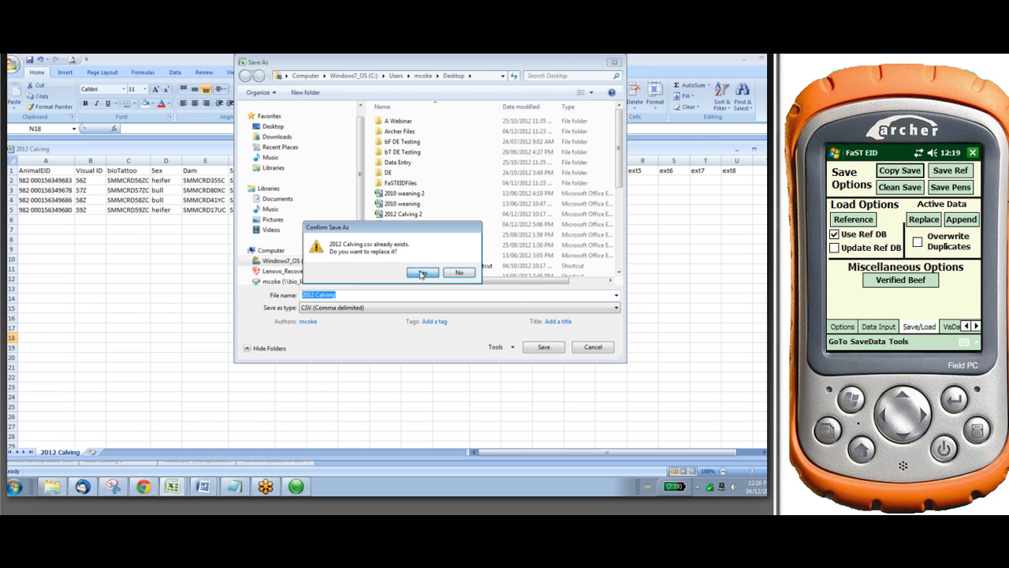
left_click(423, 272)
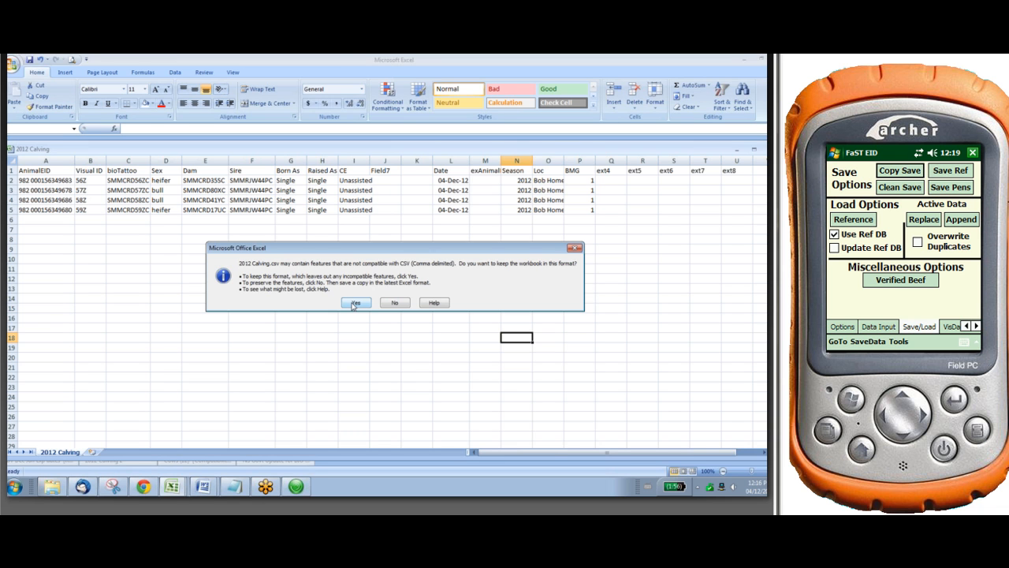
left_click(354, 304)
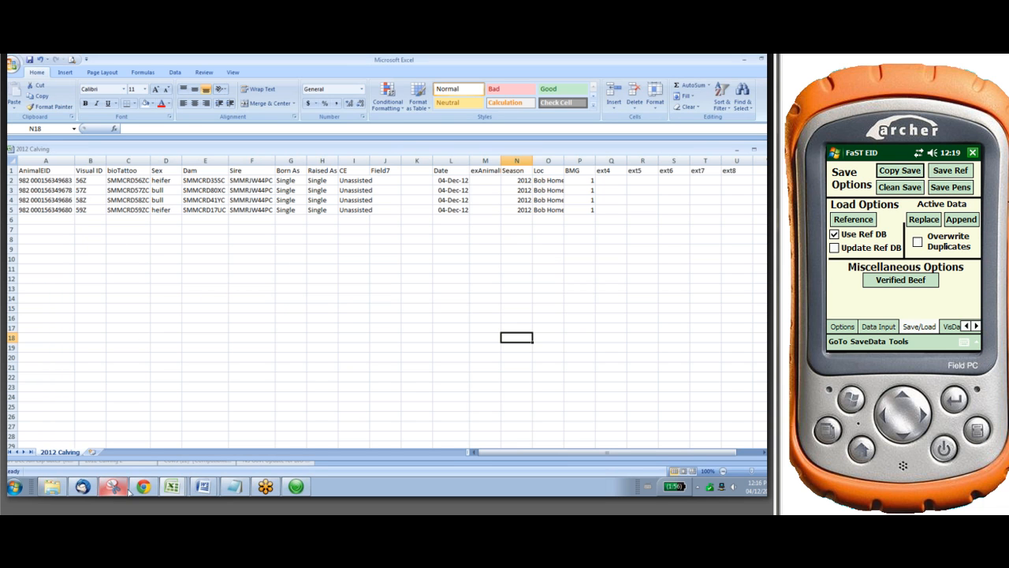
Switch to bioTrack in Google Chrome and open the import/export page for data exchange with a csv file
mouse_move(135, 491)
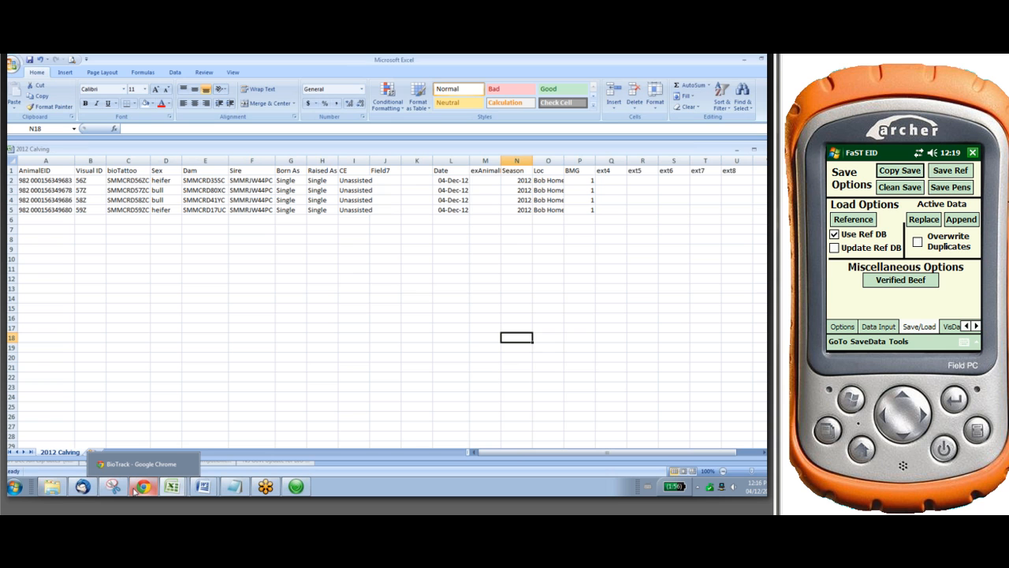
left_click(135, 490)
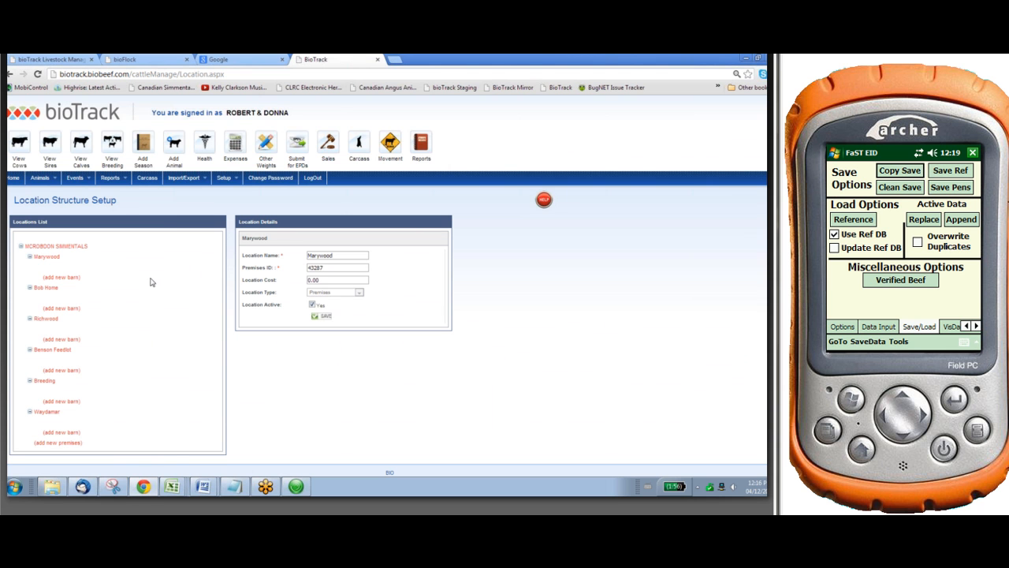
mouse_move(172, 184)
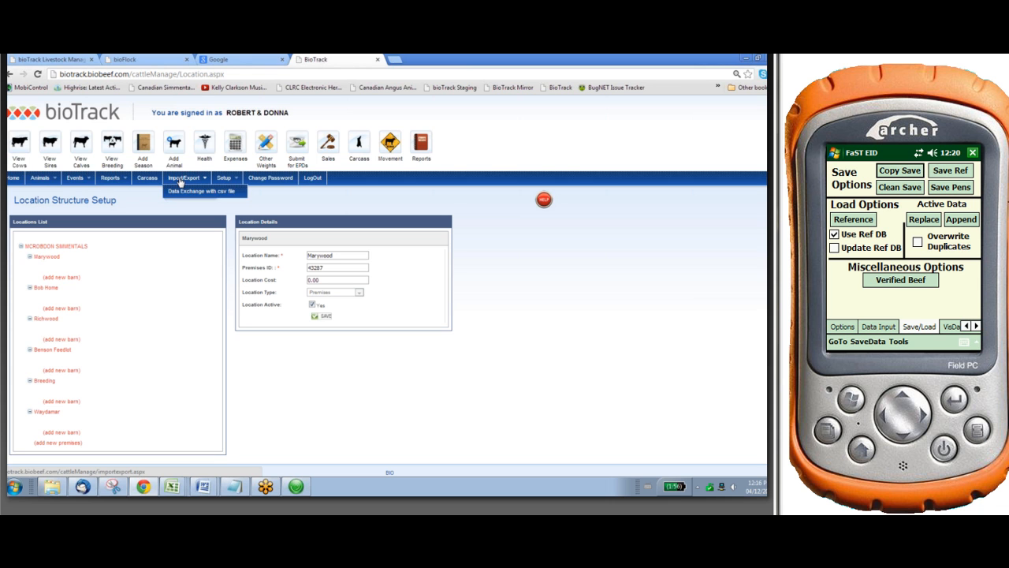
left_click(181, 180)
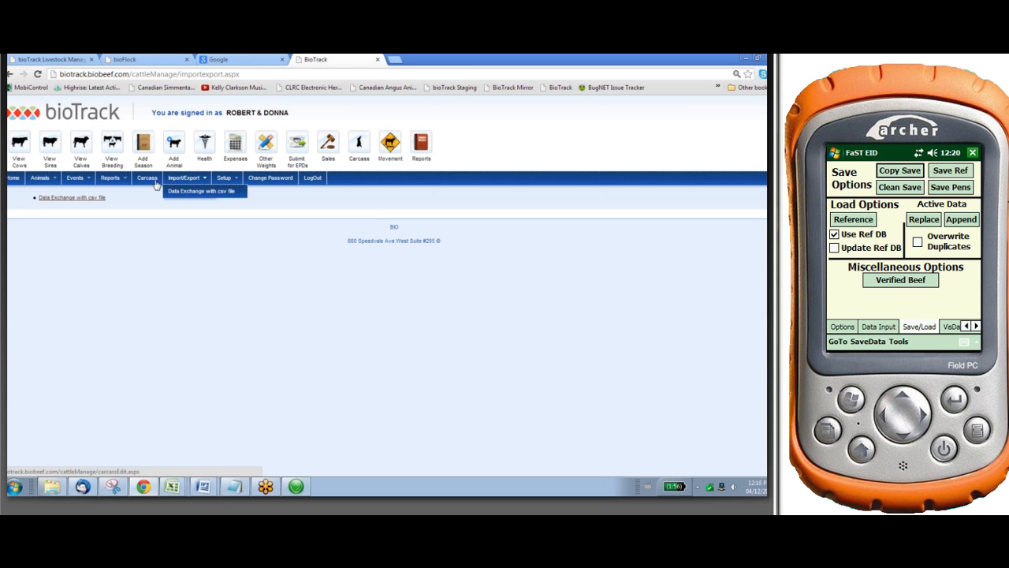
left_click(92, 199)
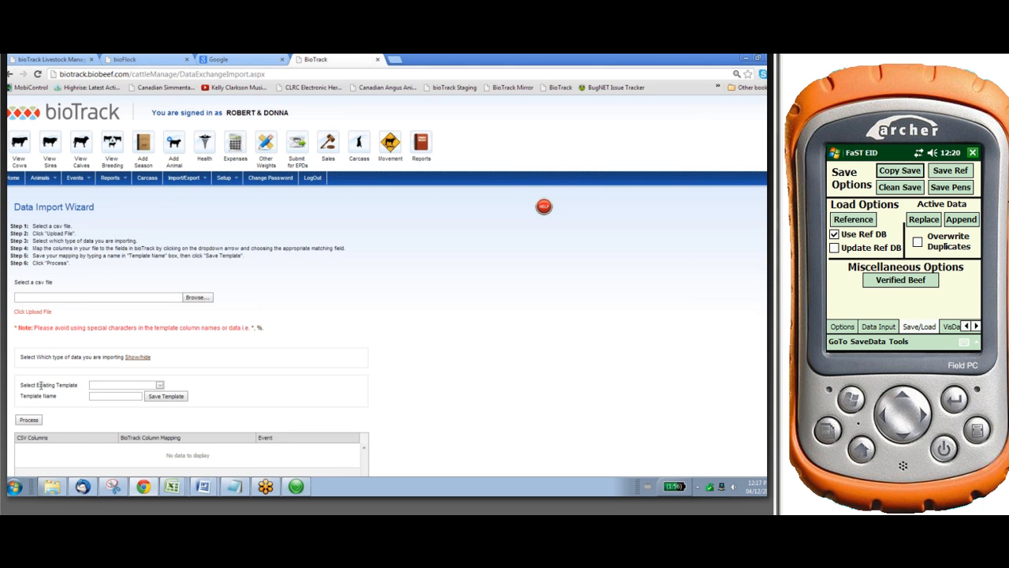
Choose 2012 Calving.csv from the Desktop and upload it to the Data Import Wizard
left_click(194, 297)
left_click(60, 124)
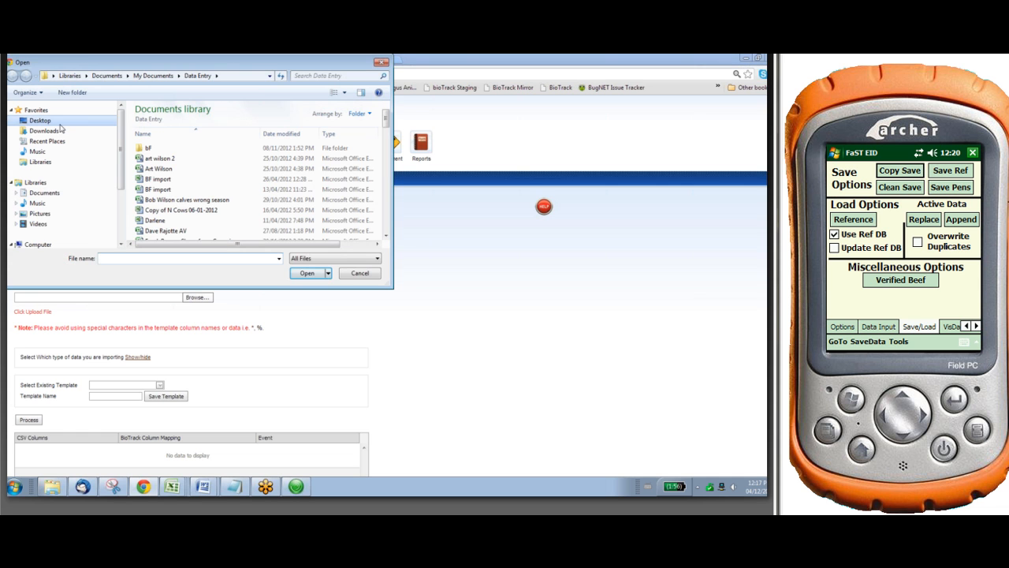
left_click(104, 257)
type("20")
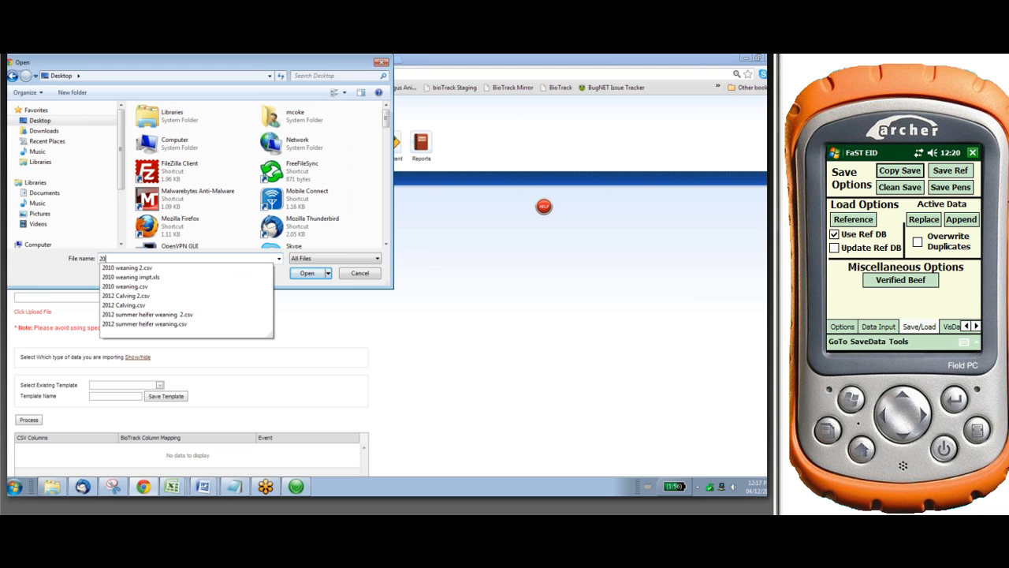
left_click(129, 305)
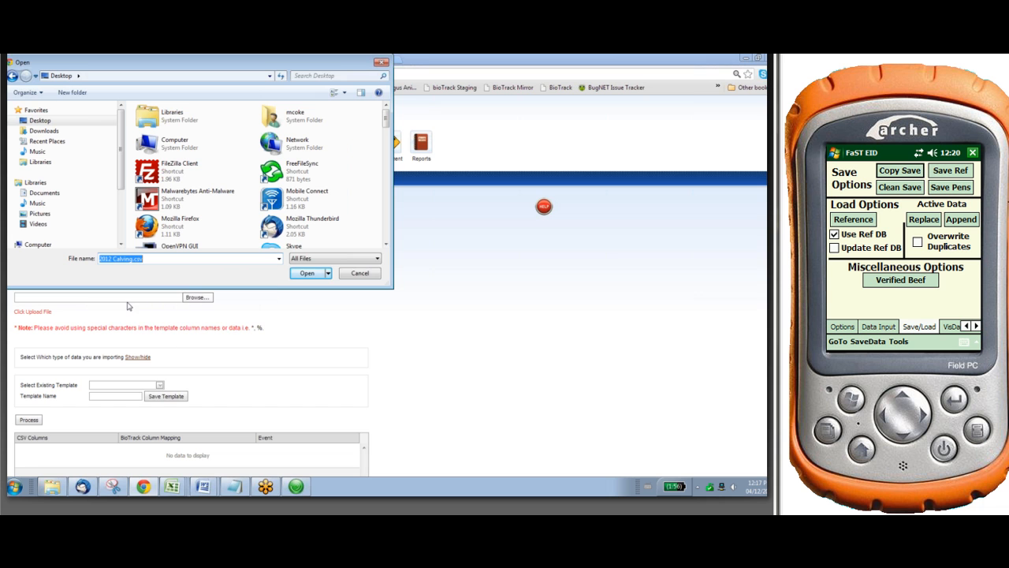
left_click(305, 275)
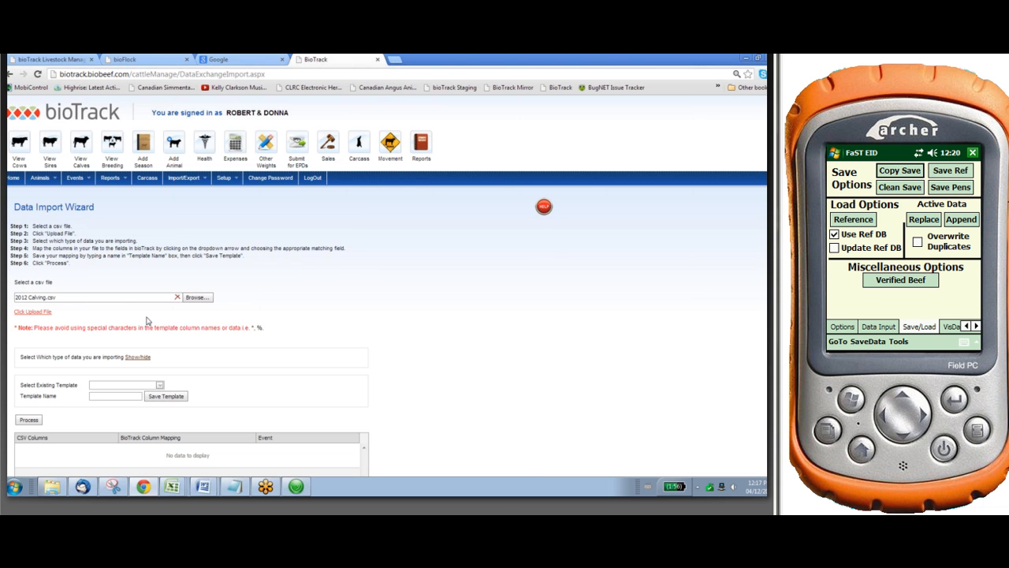
left_click(45, 314)
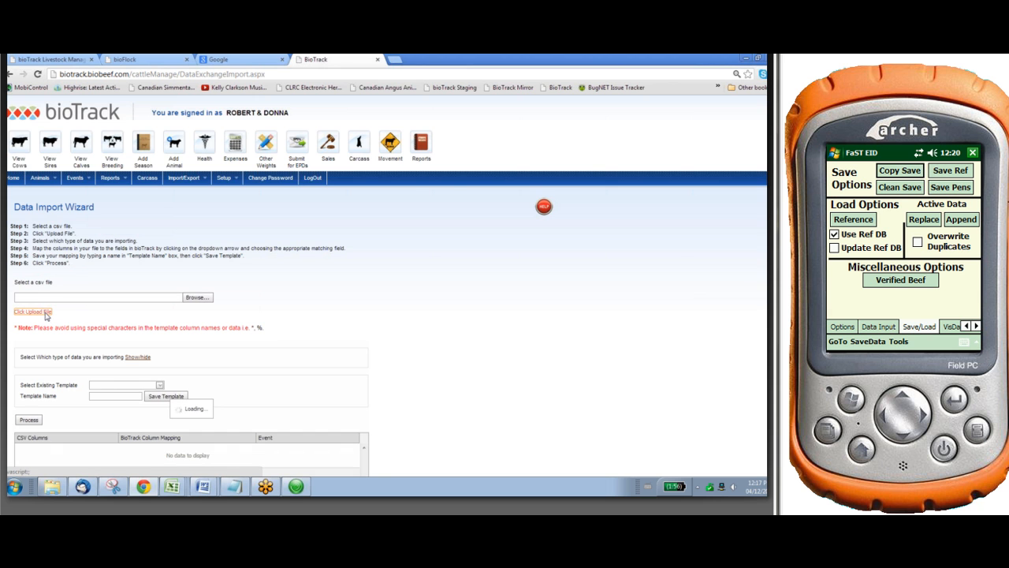
Set the type of data being imported to Add/Purchase New Animal and confirm the selection
scroll(123, 306, "down", 3)
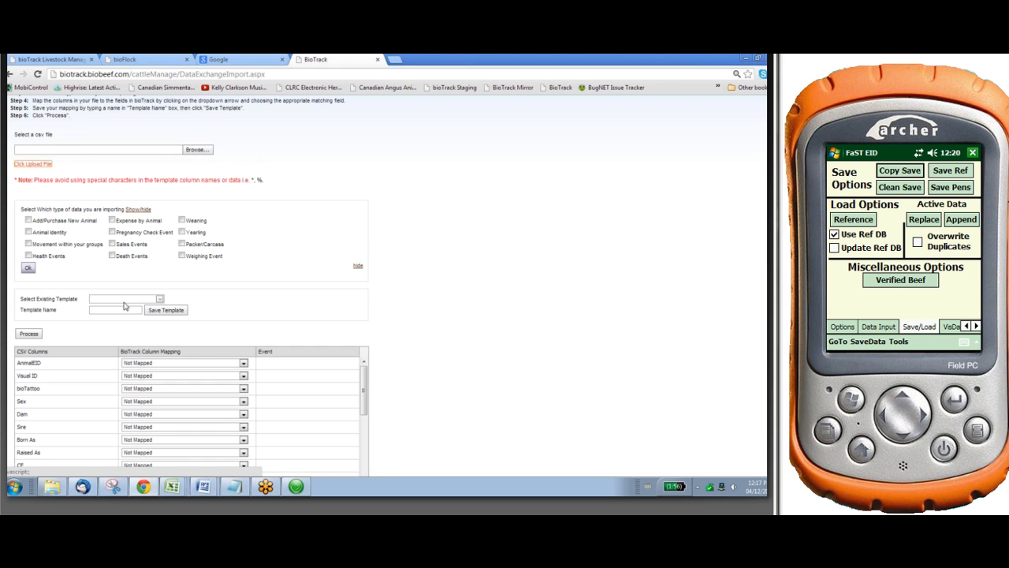
left_click(30, 221)
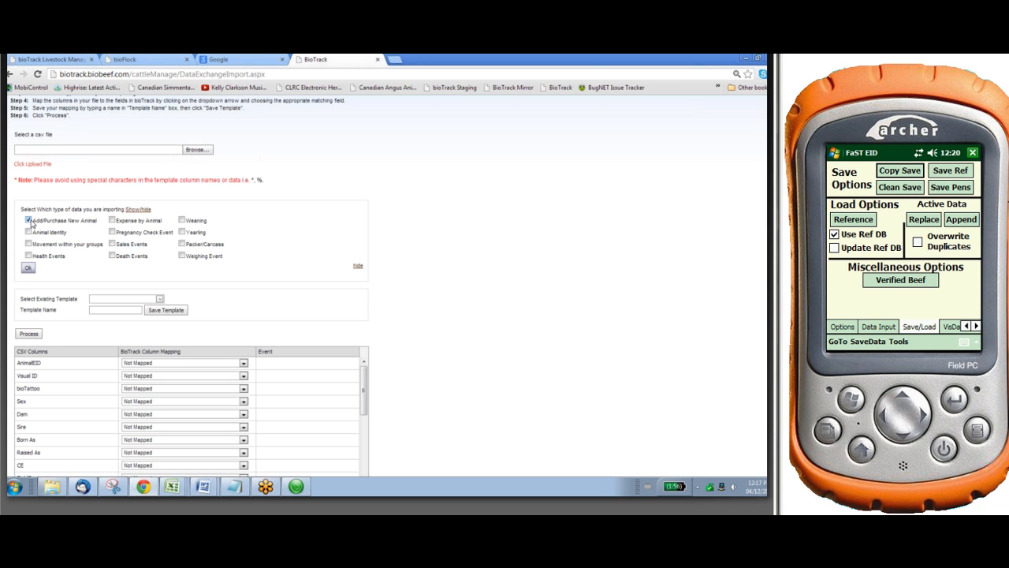
left_click(27, 269)
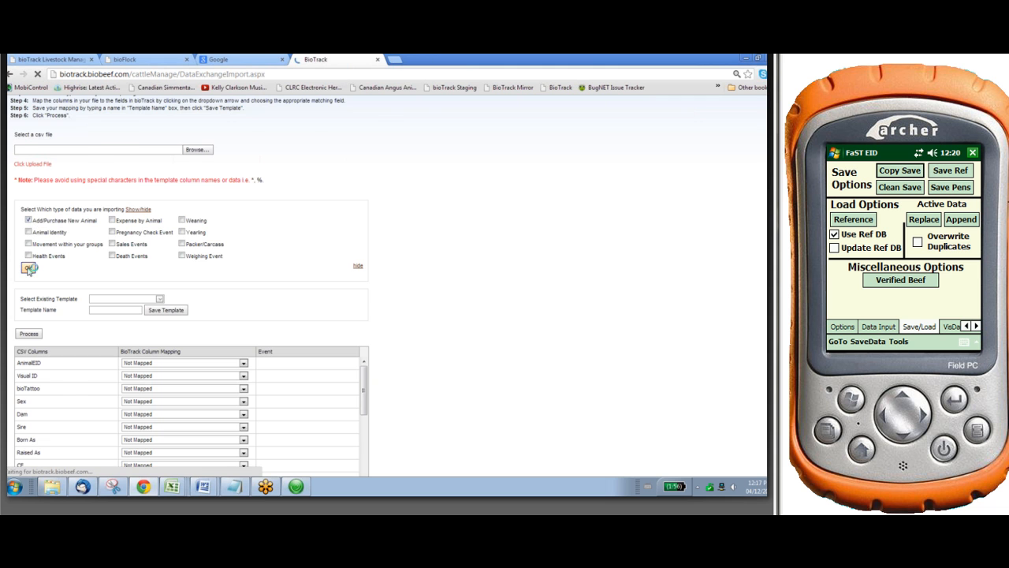
scroll(203, 311, "down", 1)
scroll(202, 312, "down", 1)
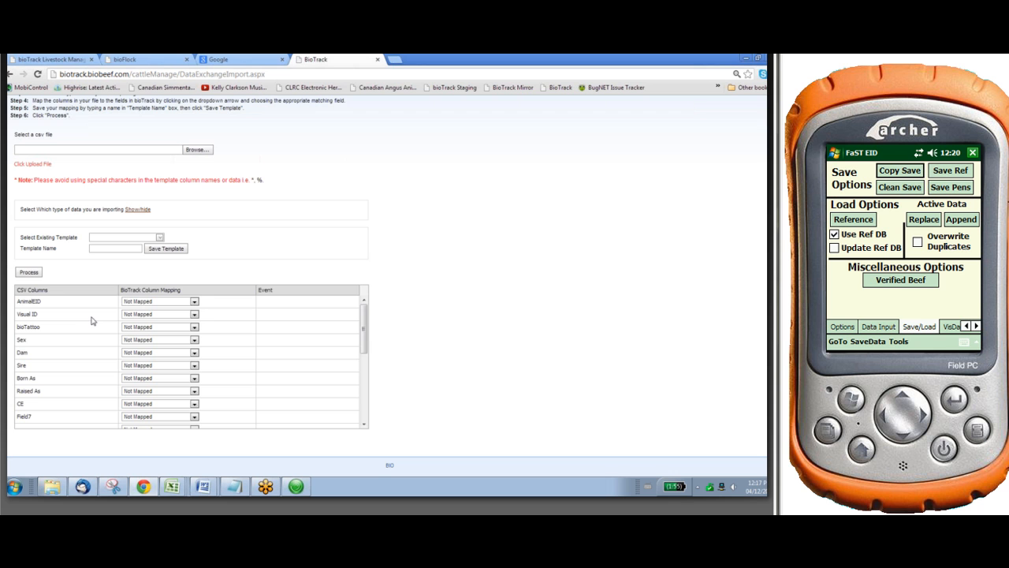
Map the AnimalEID column to Cdn EID and the Visual ID column to Ear Tag
left_click_drag(61, 304, 60, 346)
left_click(59, 346)
left_click(194, 303)
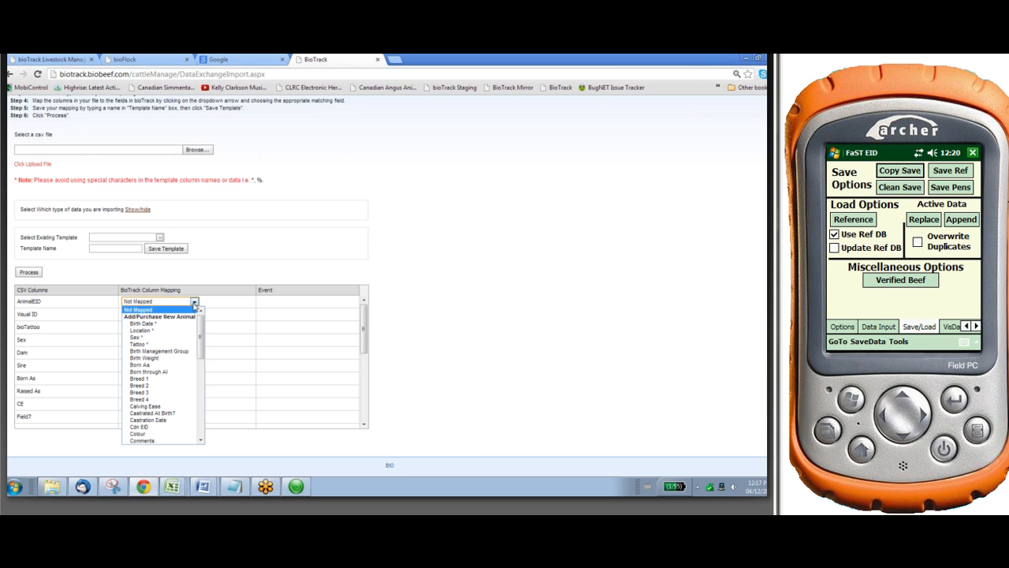
left_click(164, 429)
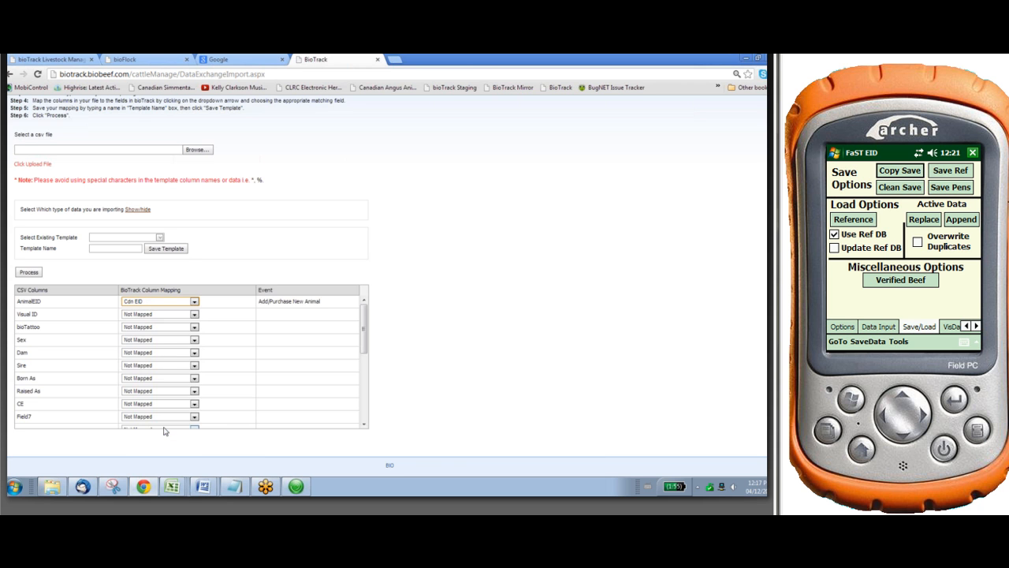
left_click(194, 315)
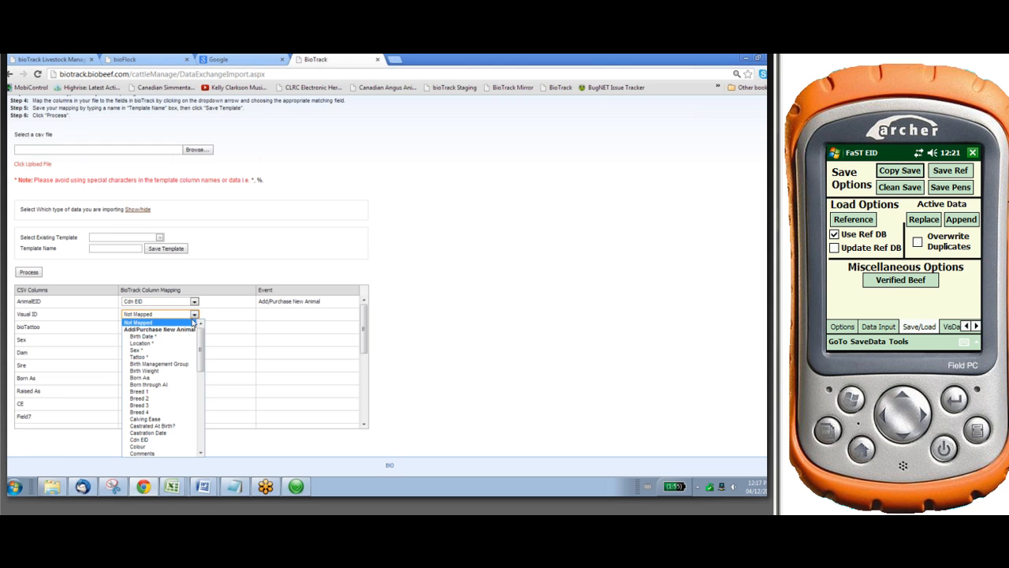
scroll(175, 392, "down", 2)
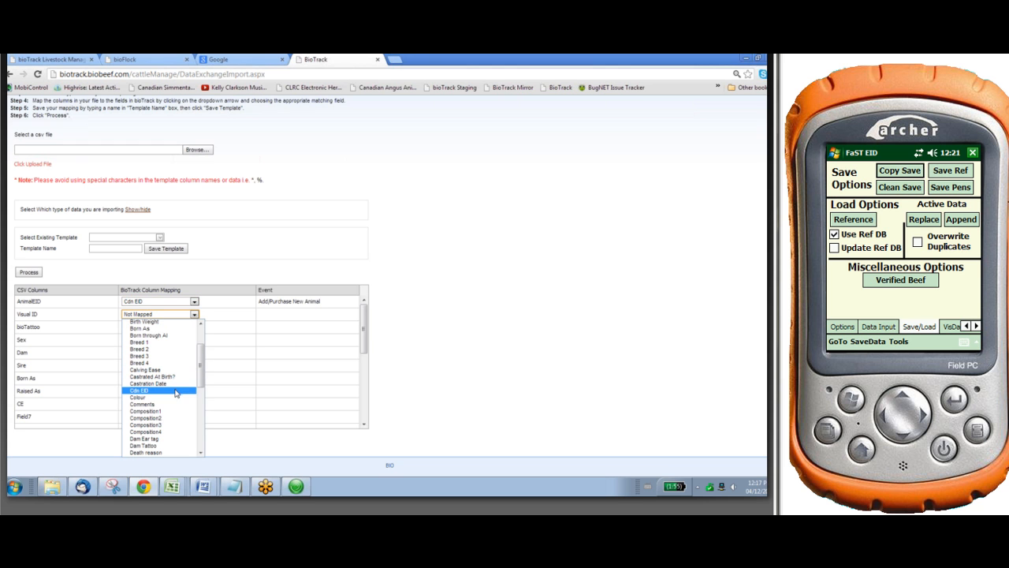
scroll(168, 423, "down", 2)
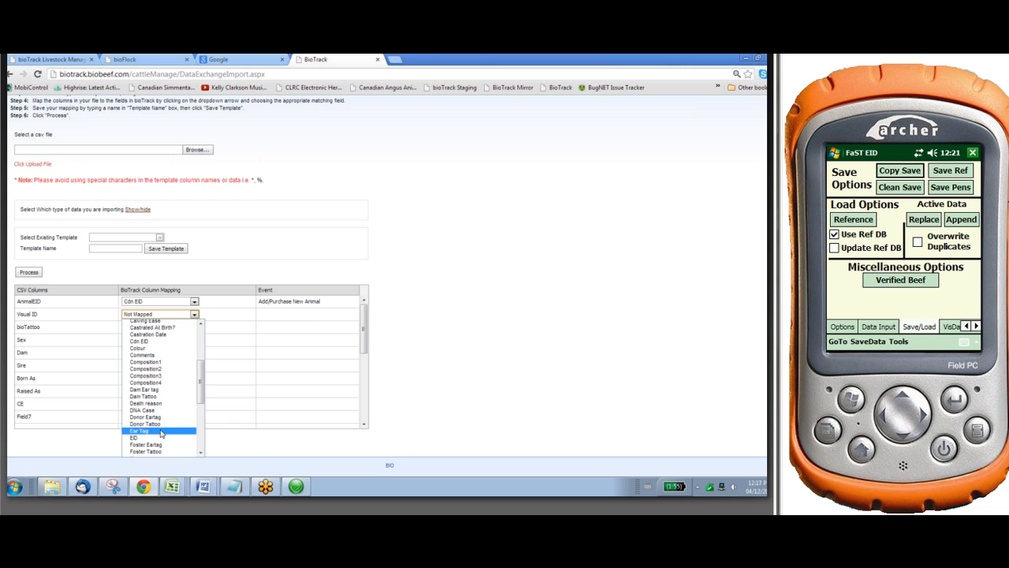
left_click(161, 432)
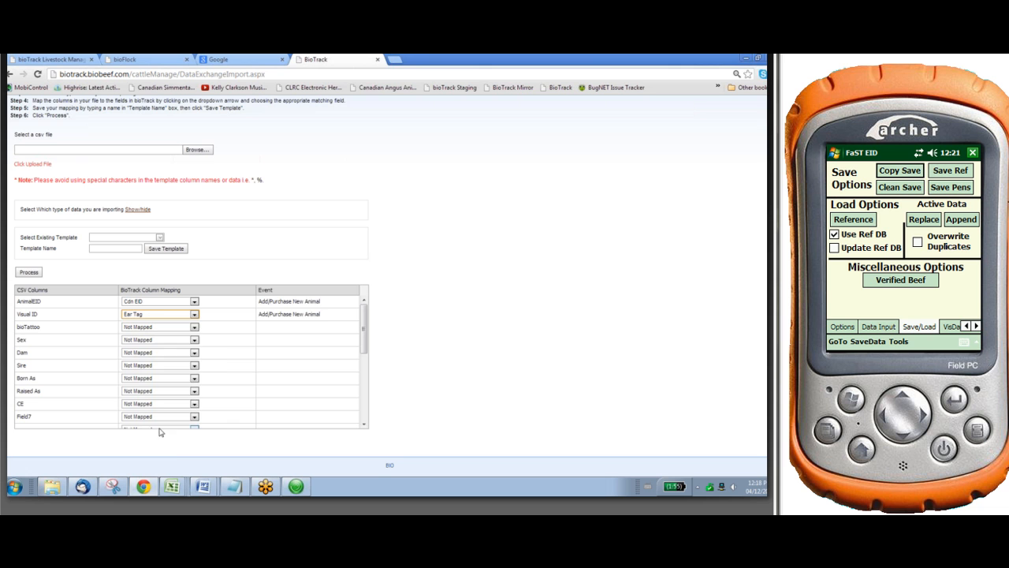
Map the bioTattoo column to Tattoo and the Sex column to Sex
left_click(195, 330)
left_click(175, 368)
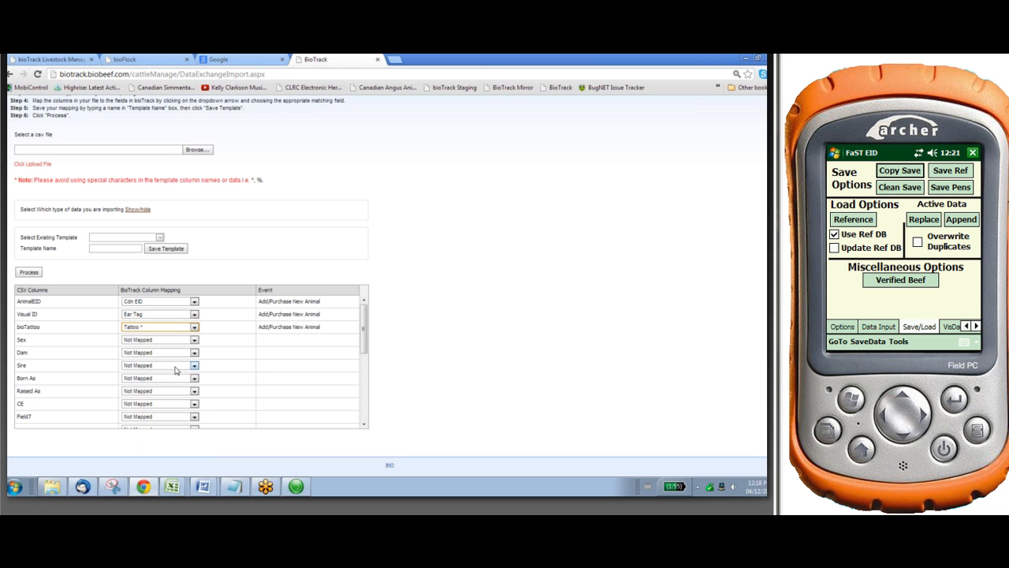
left_click(195, 340)
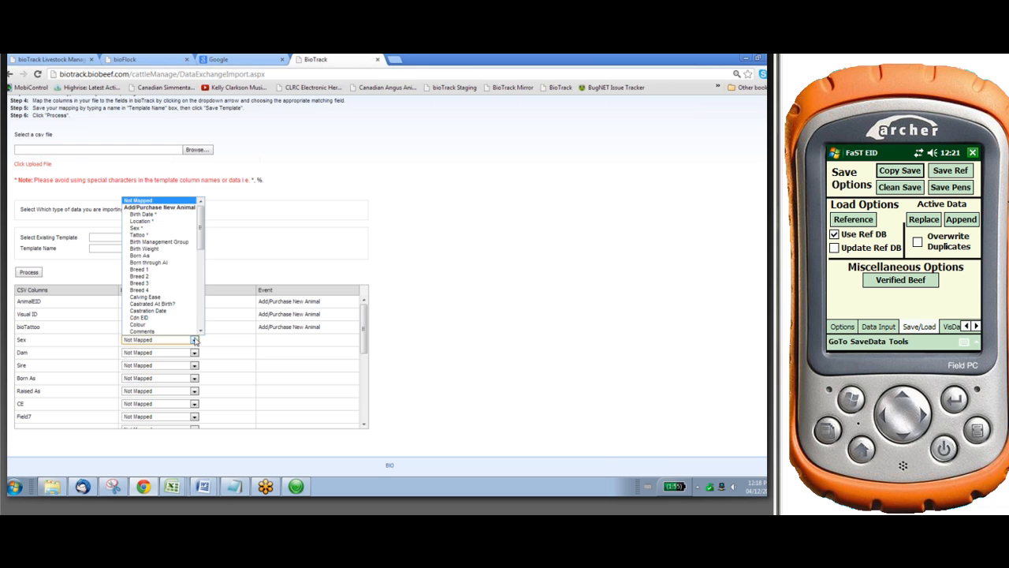
left_click(167, 229)
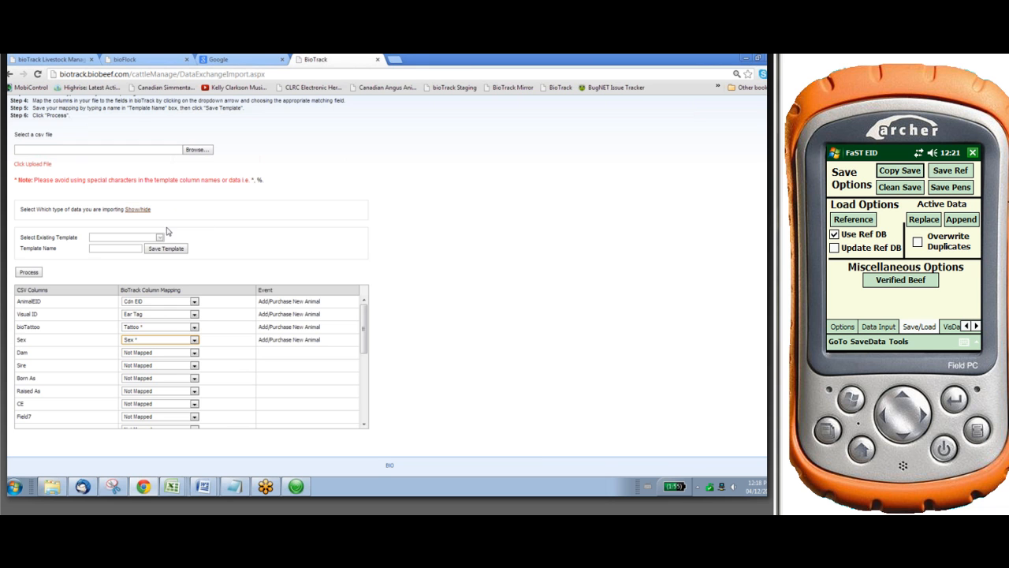
Map the Dam column to Dam Tattoo and the Sire column to Sire Tattoo
left_click(193, 353)
scroll(183, 322, "down", 8)
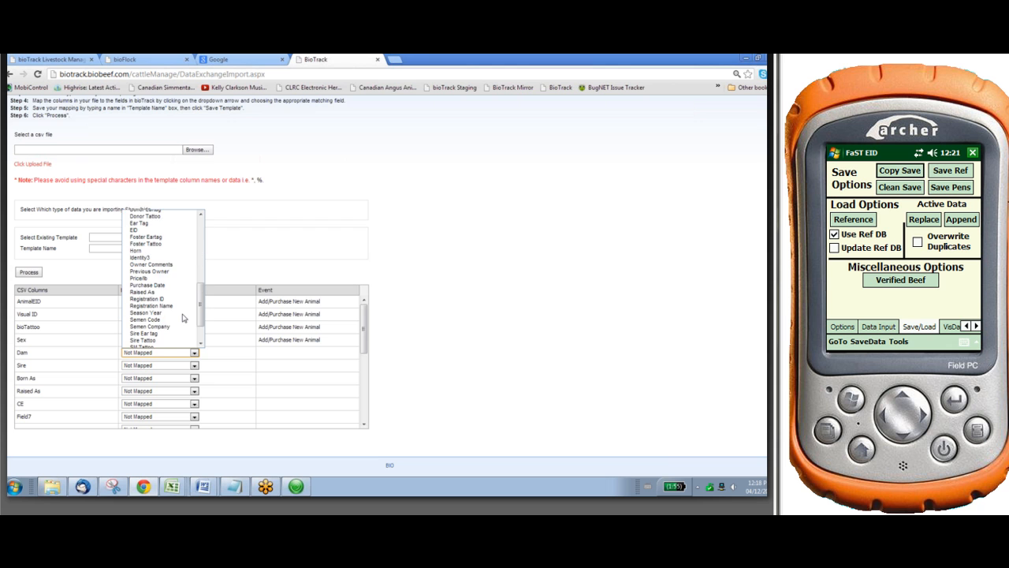
scroll(184, 318, "up", 2)
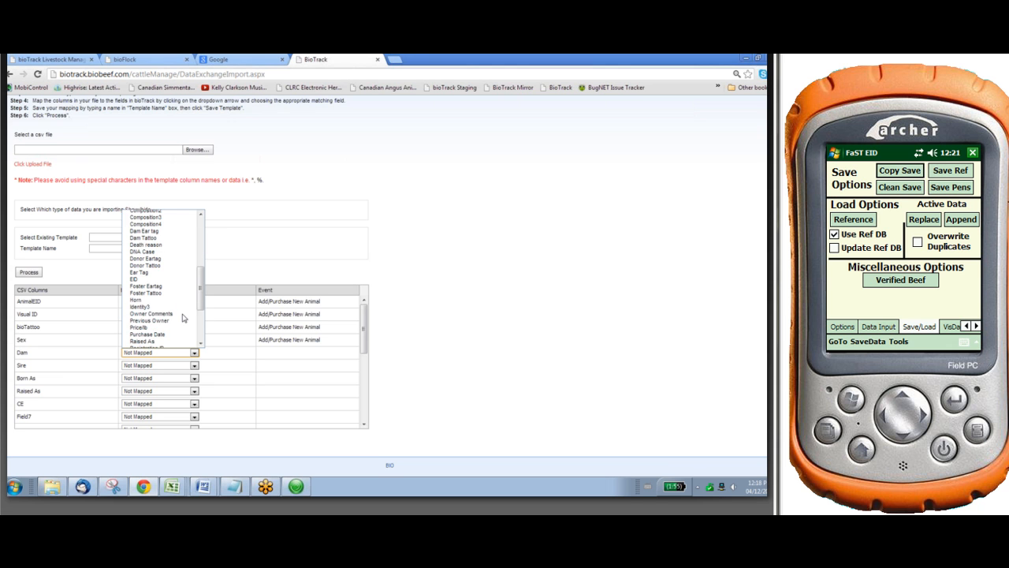
scroll(186, 312, "up", 2)
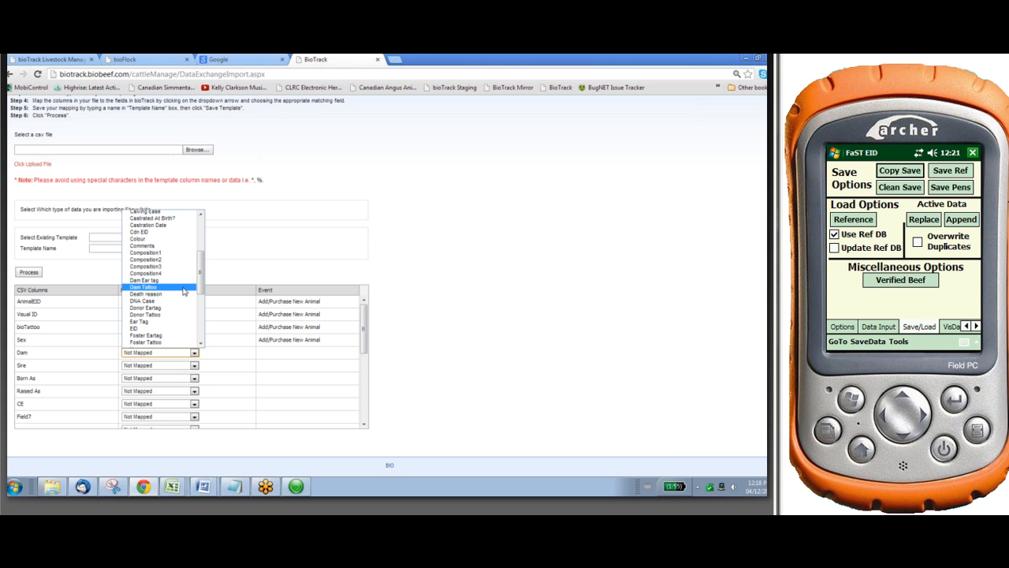
left_click(185, 287)
left_click(194, 366)
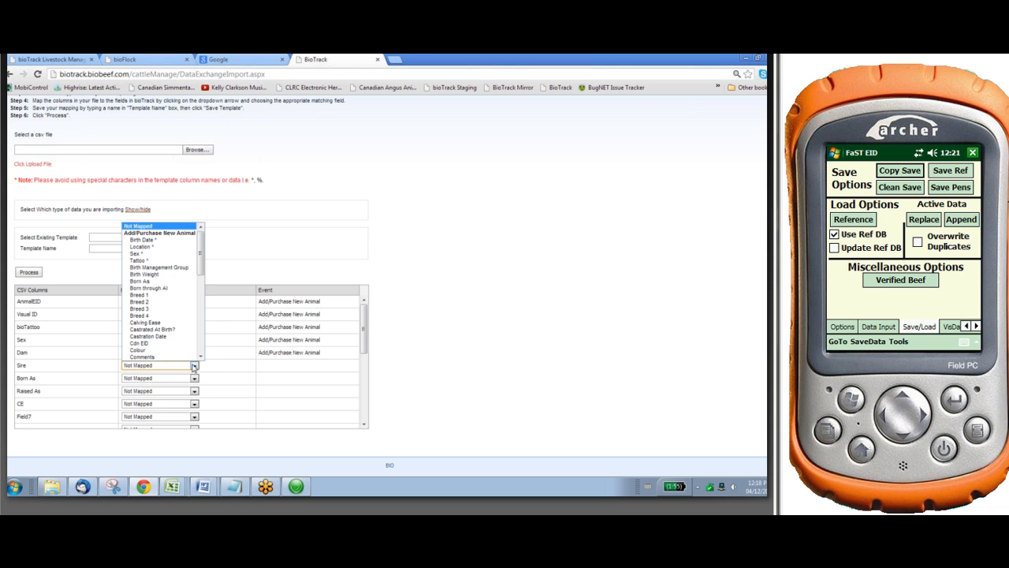
scroll(185, 337, "down", 3)
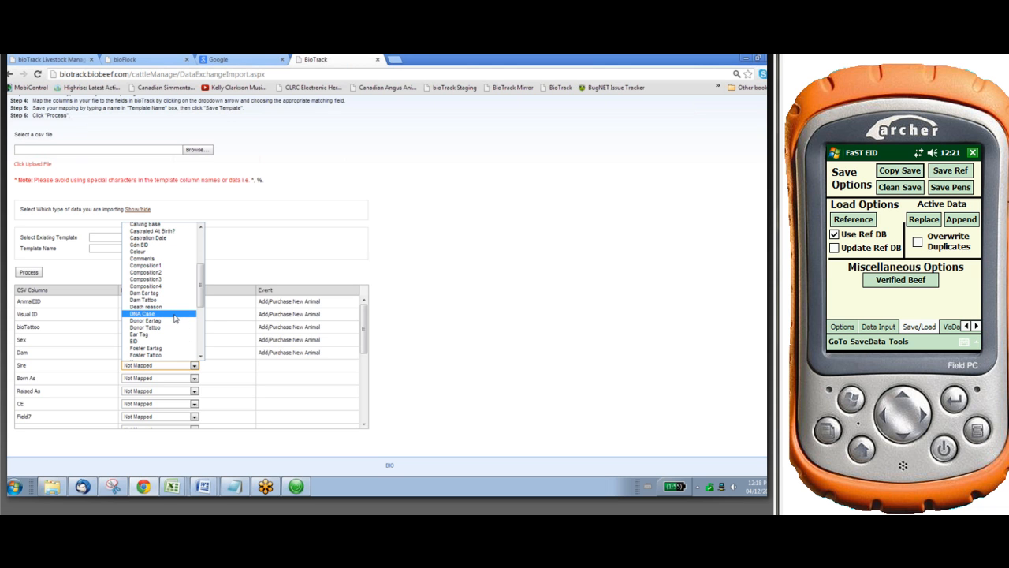
scroll(175, 318, "down", 5)
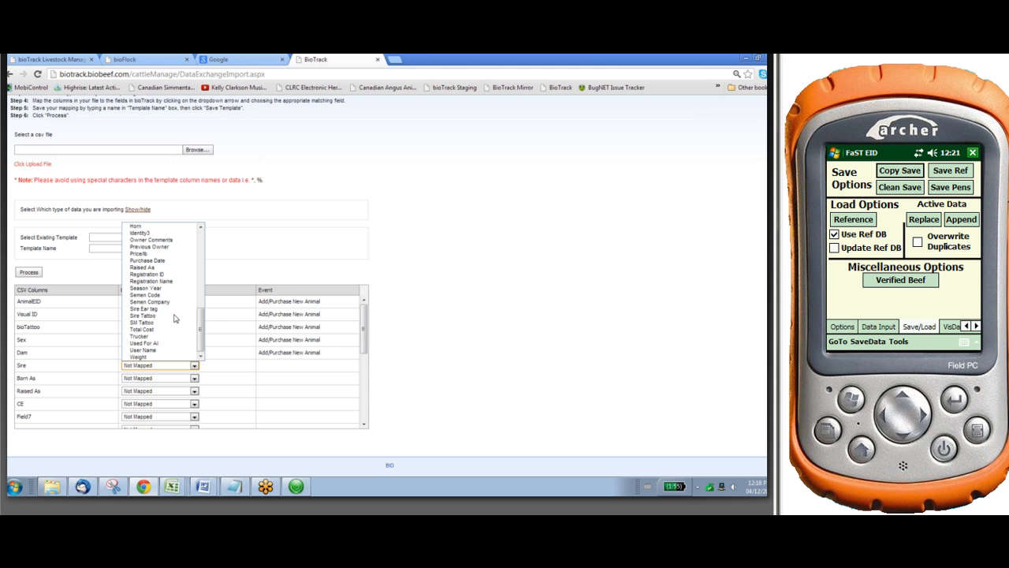
left_click(173, 315)
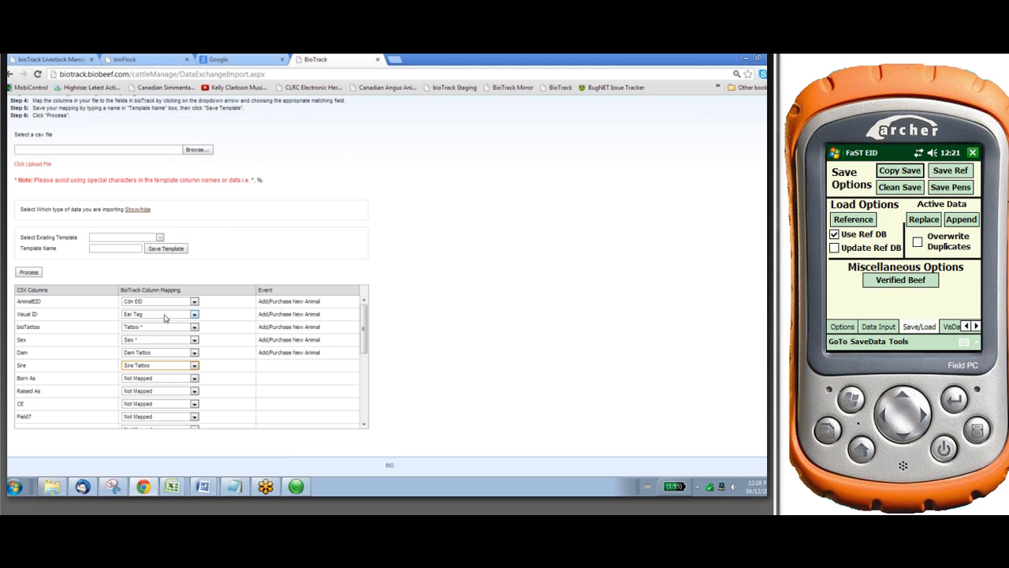
Map the Born As and Raised As columns to the fields of the same names, and CE to Calving Ease
left_click(194, 380)
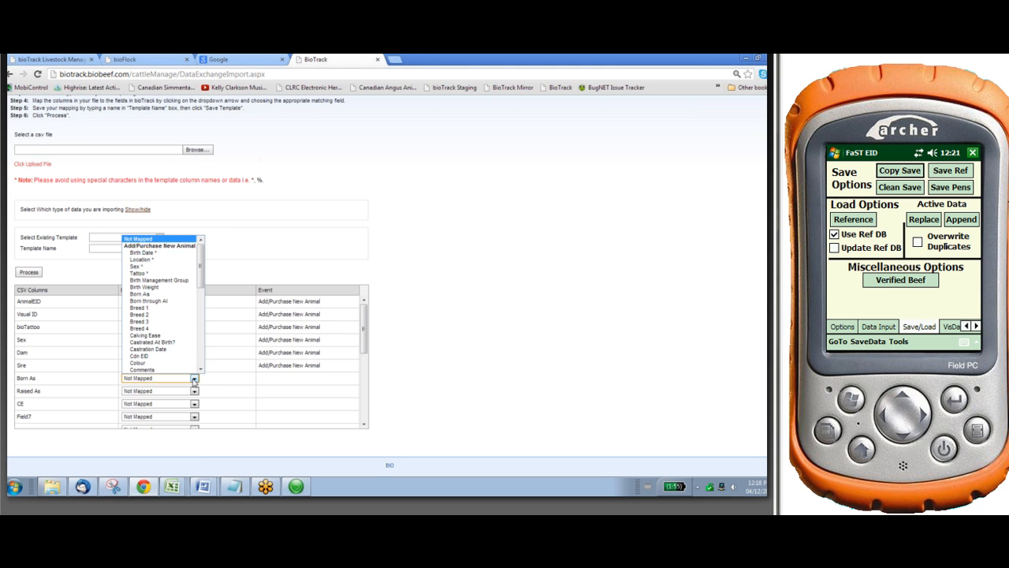
left_click(172, 297)
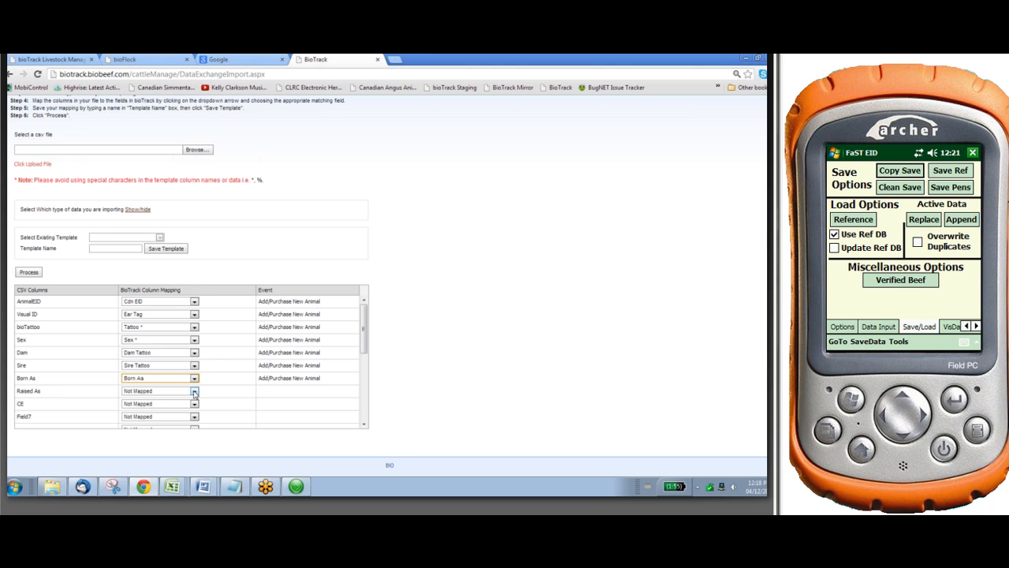
left_click(194, 391)
scroll(183, 367, "down", 5)
scroll(180, 361, "down", 5)
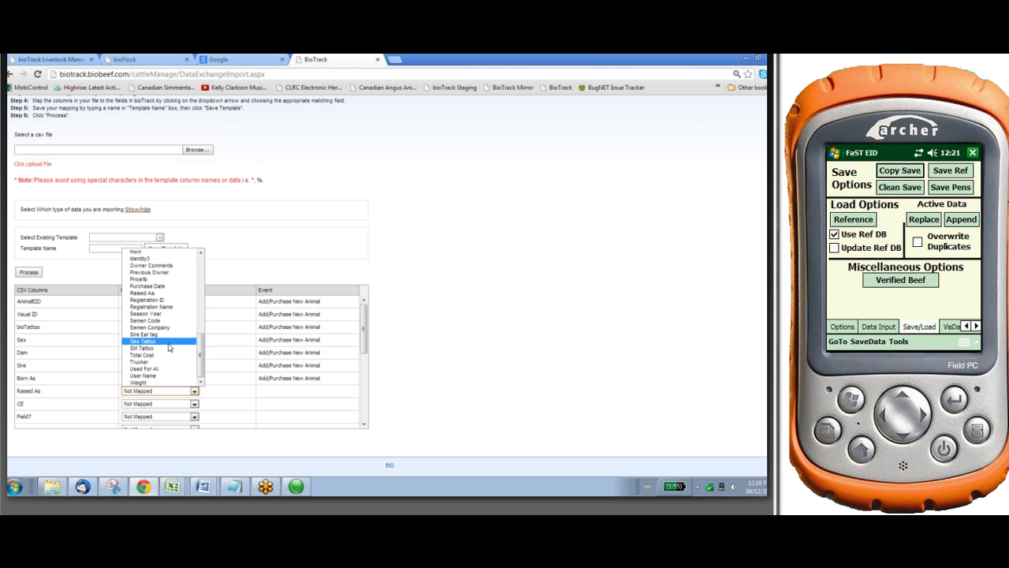
left_click(163, 295)
left_click(196, 404)
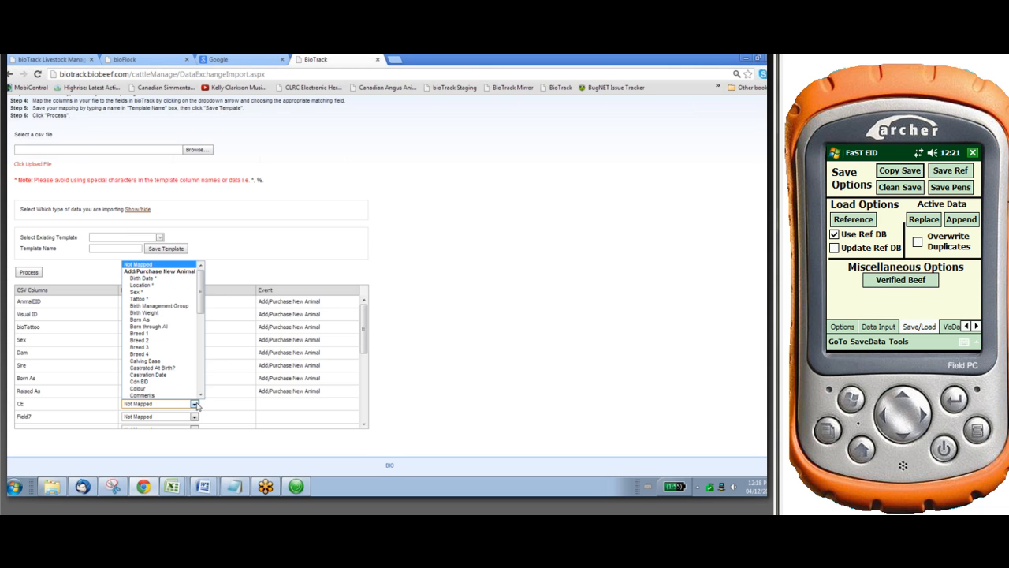
left_click(182, 362)
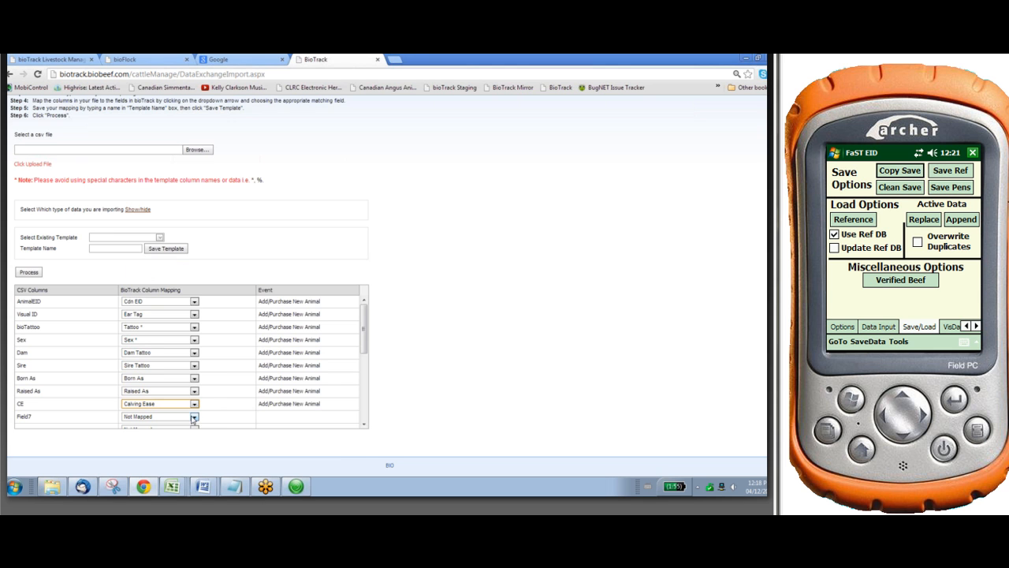
Map the Date column to Birth Date and the Season column to Season Year
left_click(365, 425)
left_click(364, 425)
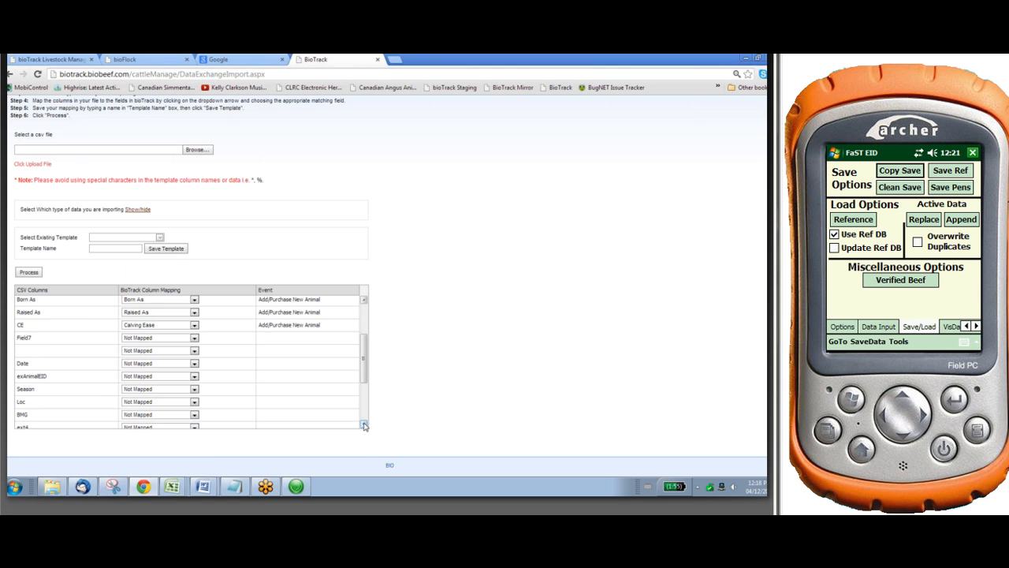
left_click(194, 364)
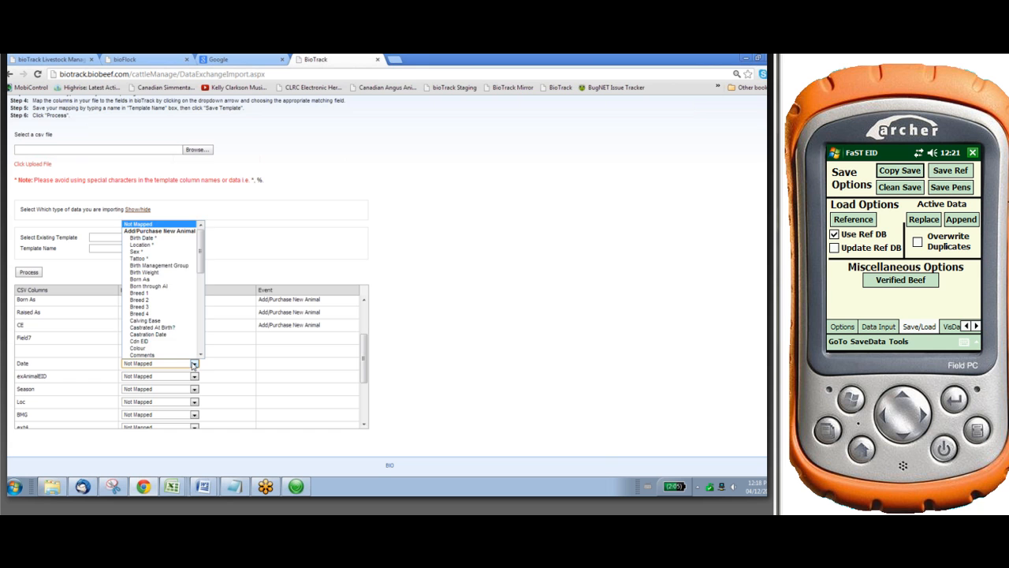
left_click(175, 238)
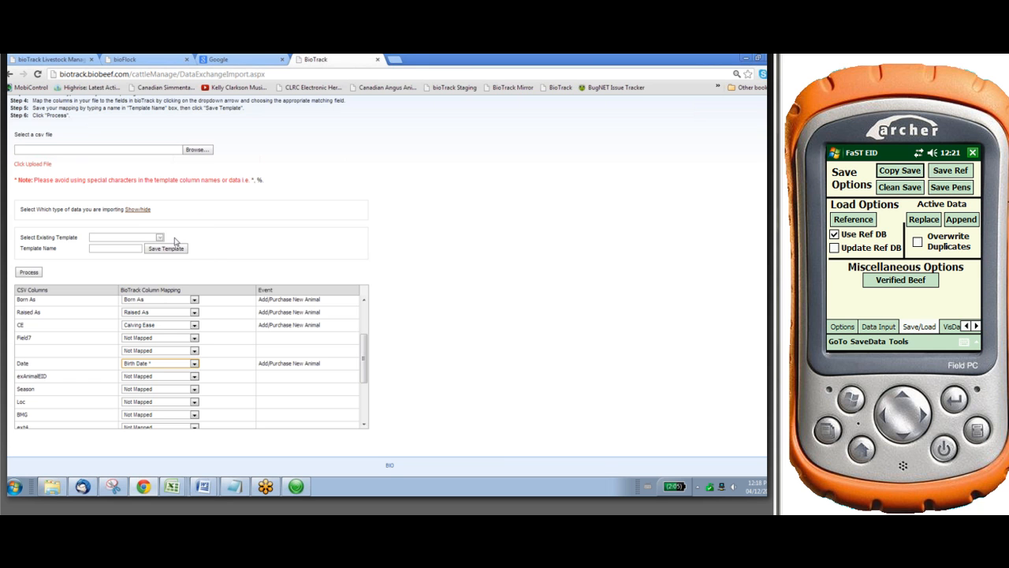
left_click(194, 389)
scroll(177, 351, "down", 2)
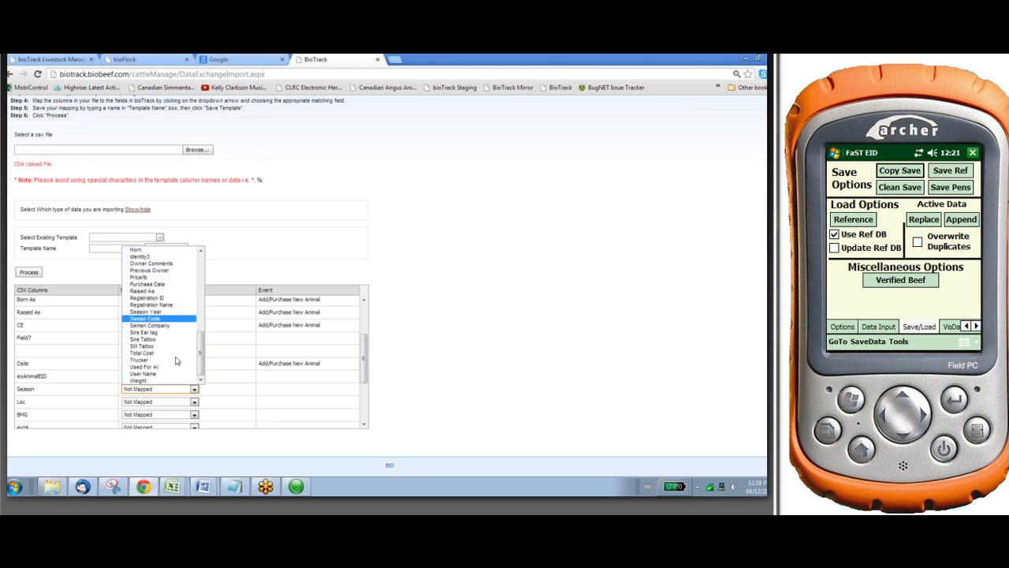
left_click(177, 312)
Map the Loc column to Location and the BMG column to Birth Management Group
left_click(194, 403)
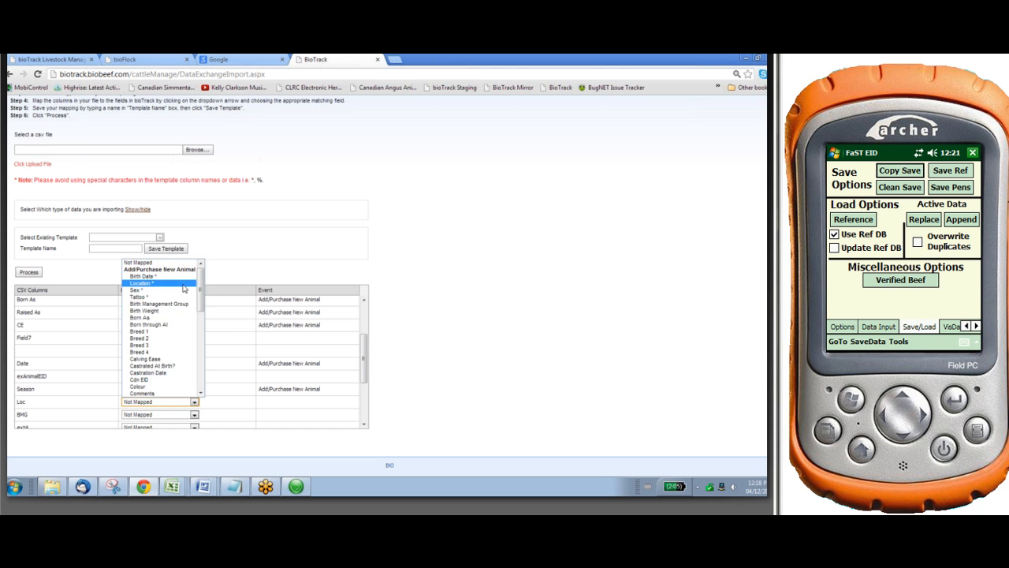
left_click(188, 318)
left_click(196, 418)
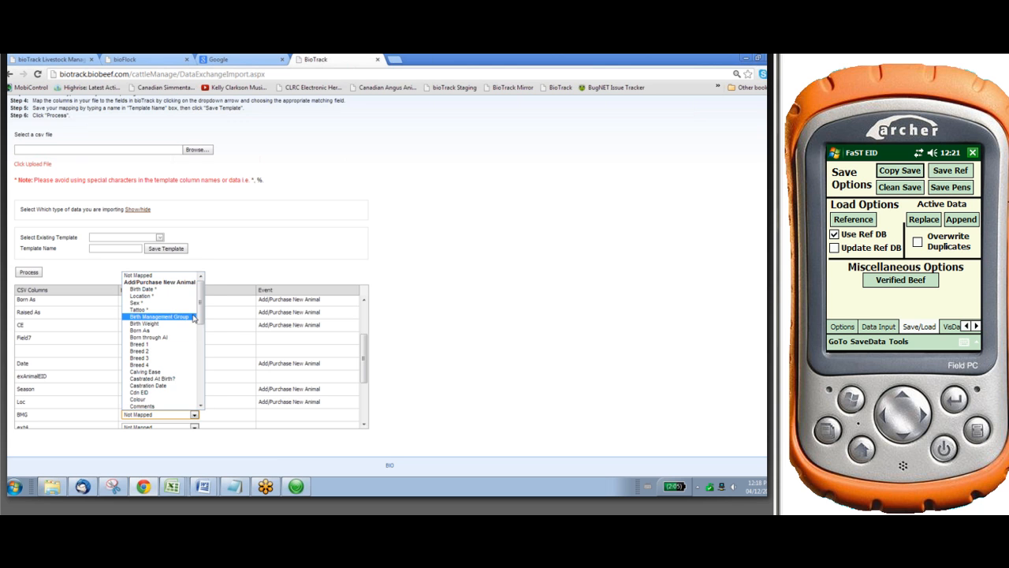
left_click(189, 319)
Save the column mapping as a template named Archer Calving and process the import
left_click(365, 424)
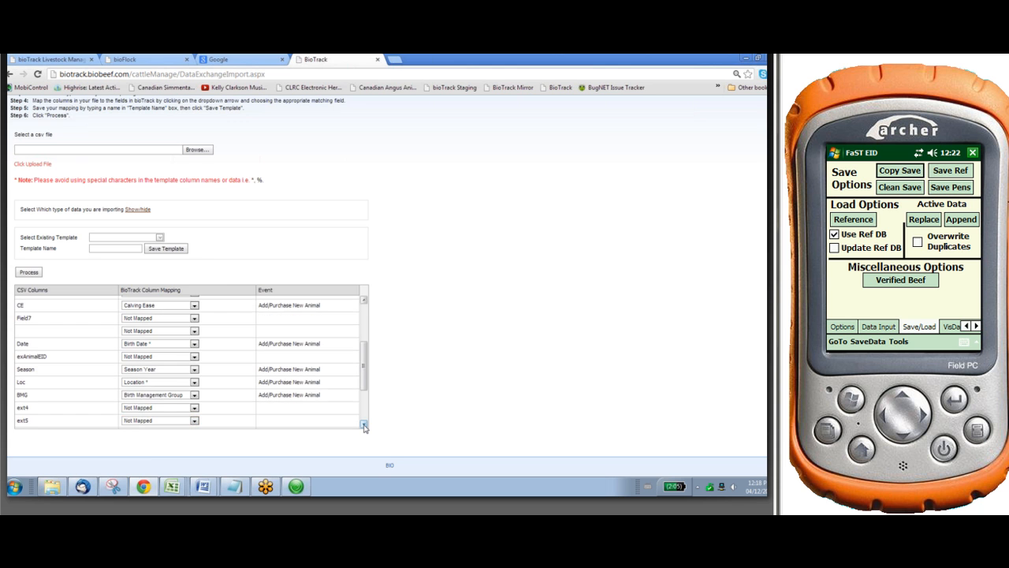
left_click(364, 425)
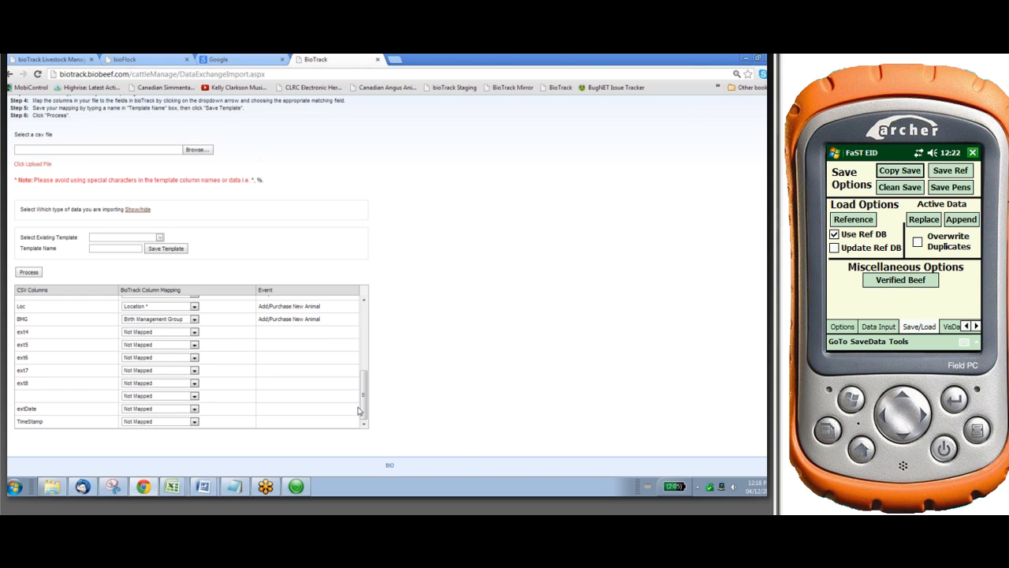
left_click_drag(363, 399, 363, 317)
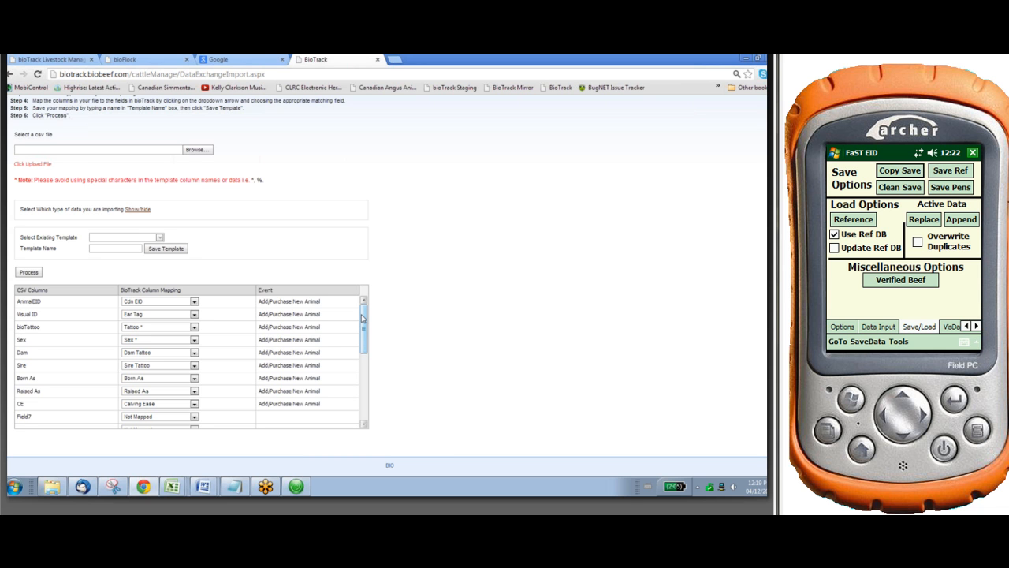
left_click(129, 249)
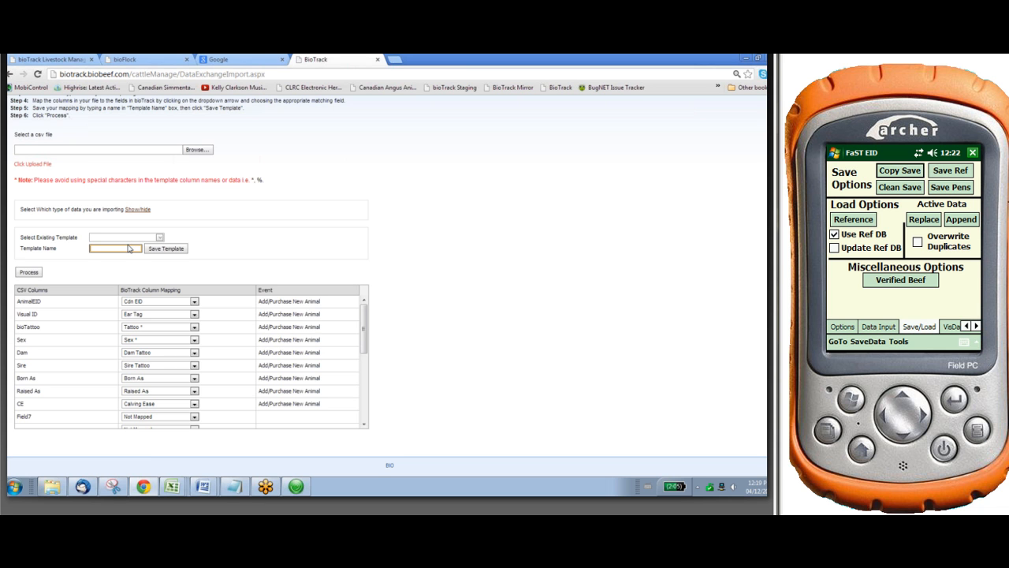
type("Archer Calving")
left_click(148, 249)
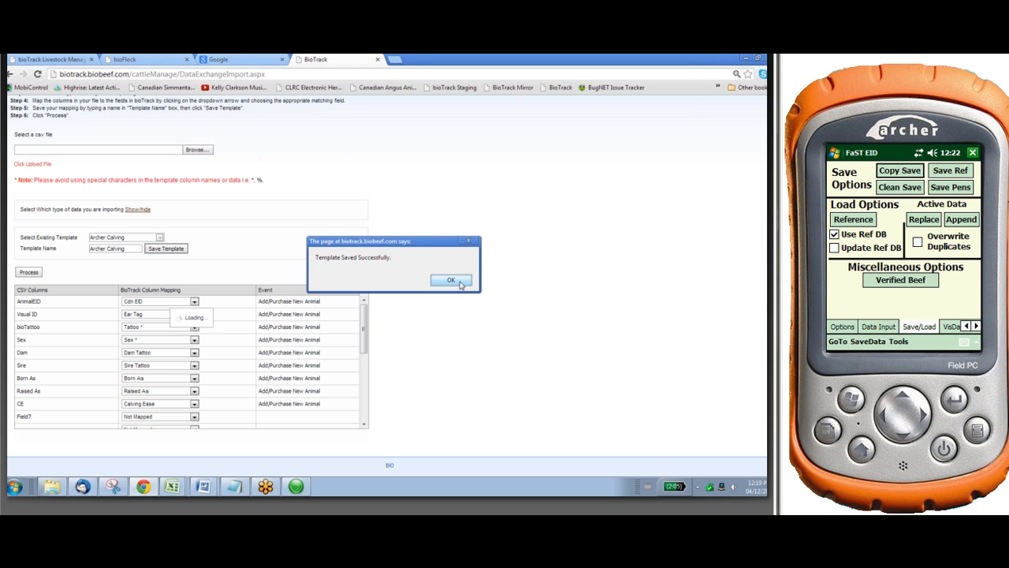
left_click(461, 283)
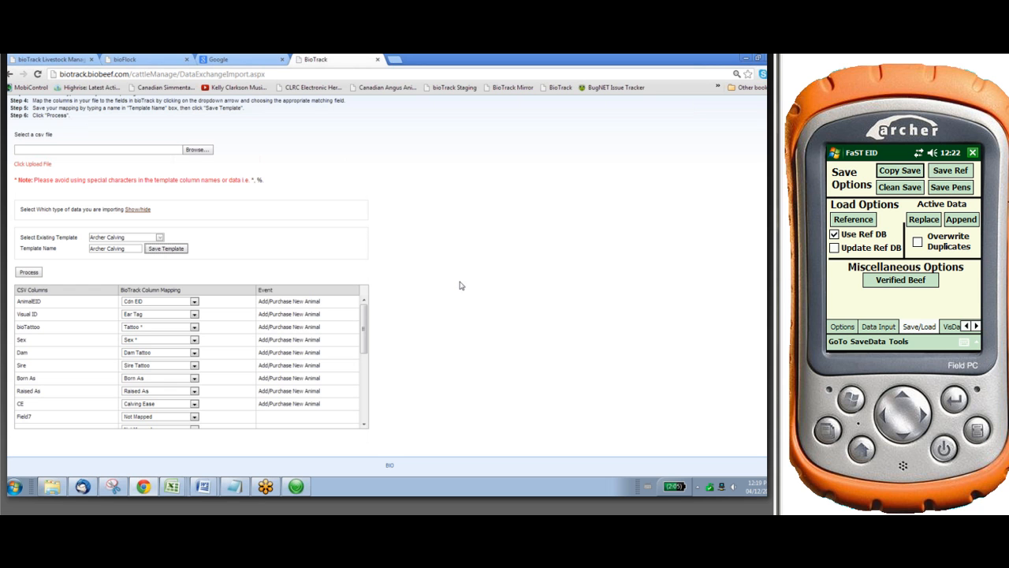
left_click(28, 272)
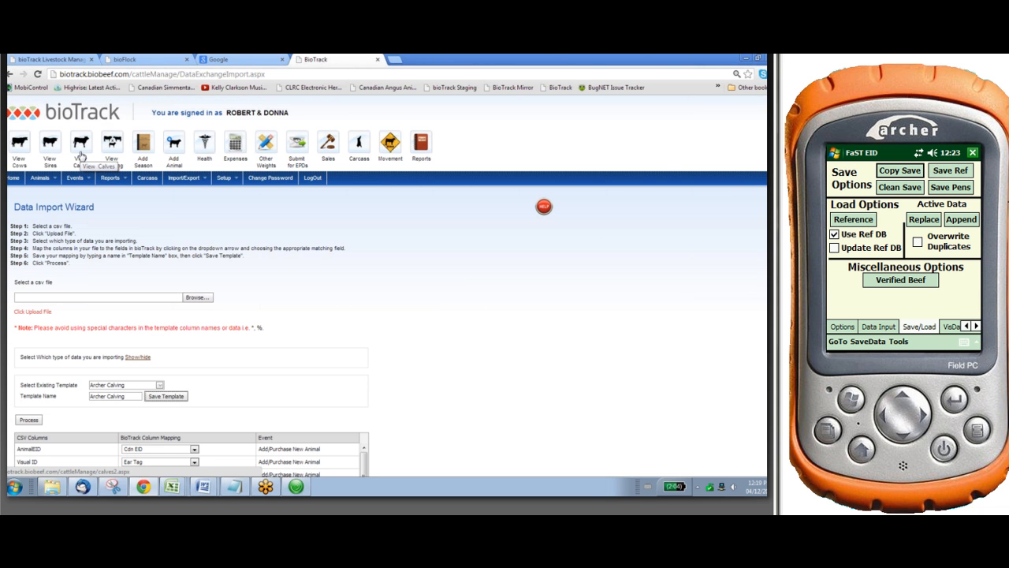
Open the calves list and view all calves of the 2012 season
left_click(82, 148)
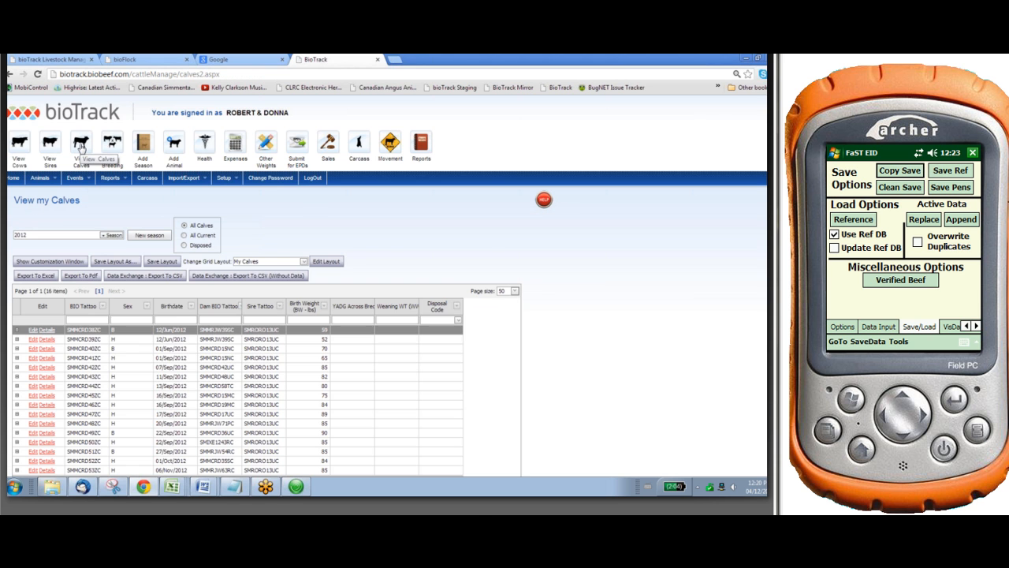
left_click(116, 235)
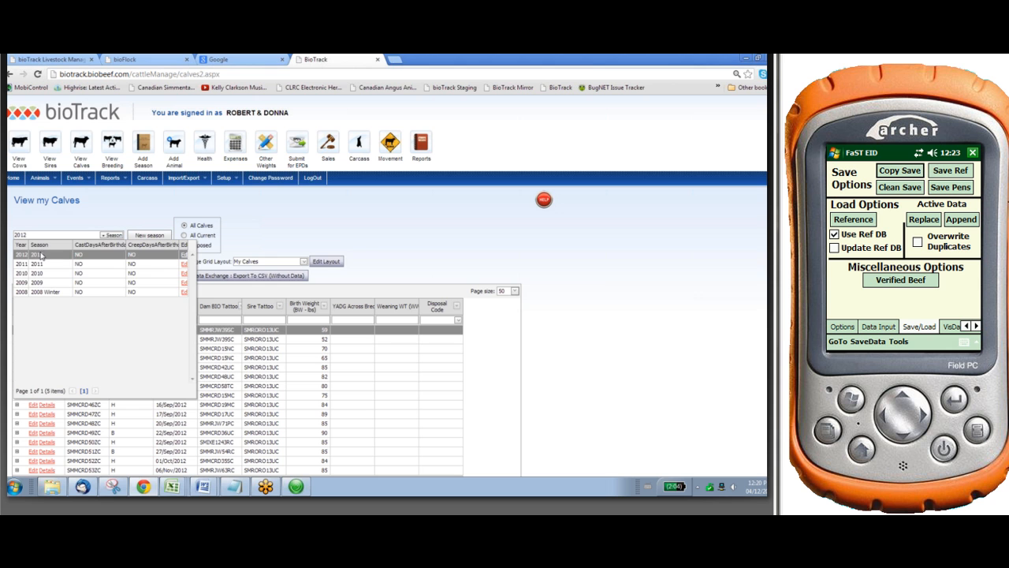
left_click(37, 253)
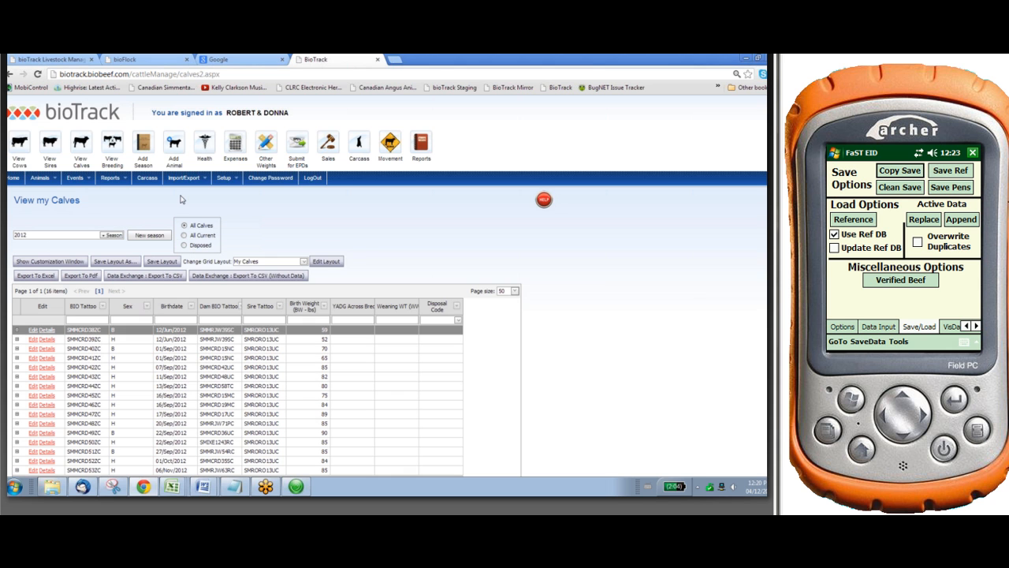
scroll(188, 260, "down", 1)
scroll(189, 260, "down", 1)
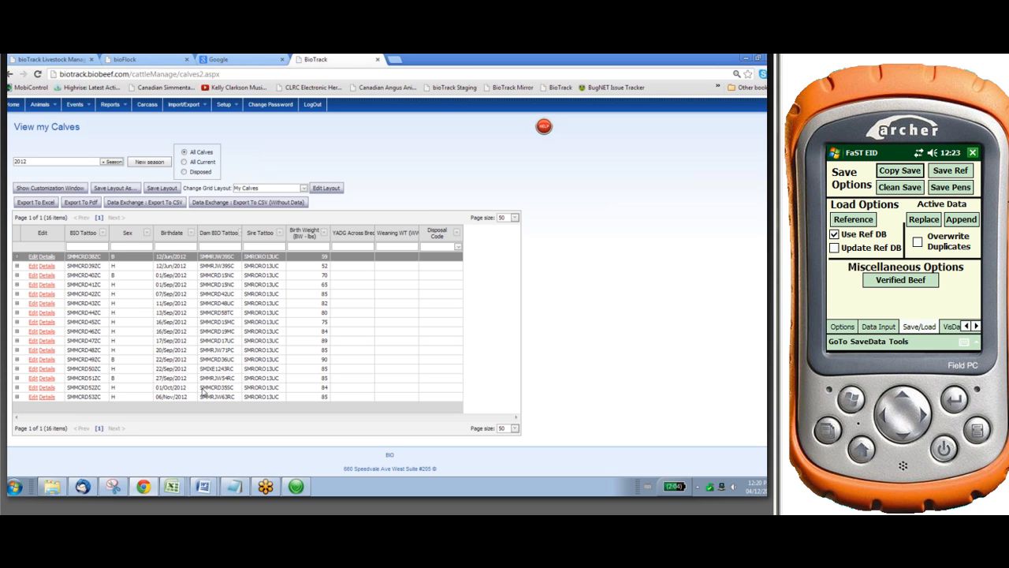
Look through the additional fields available for the calves grid in the Field Chooser, then close it
left_click(51, 187)
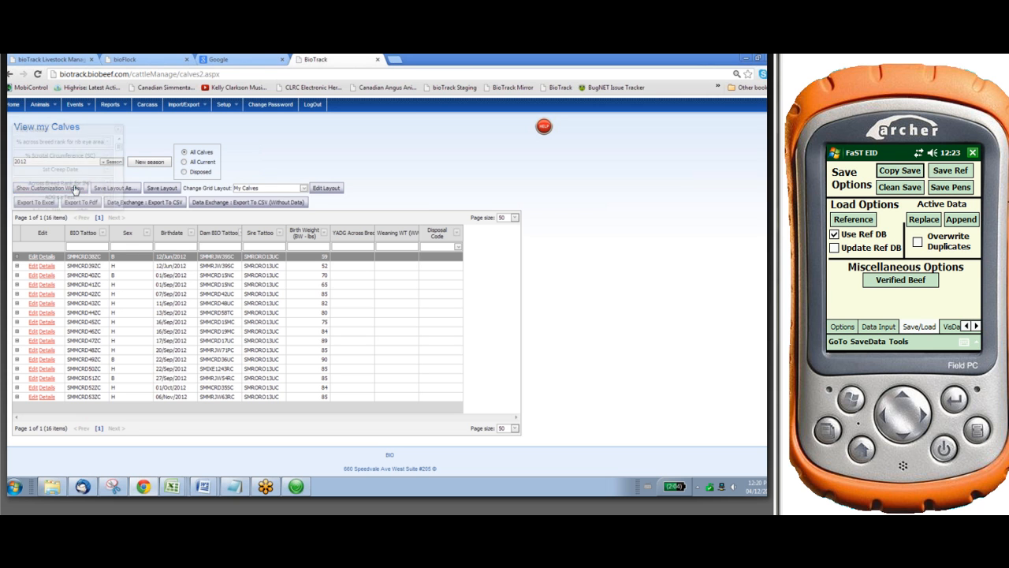
scroll(100, 178, "down", 4)
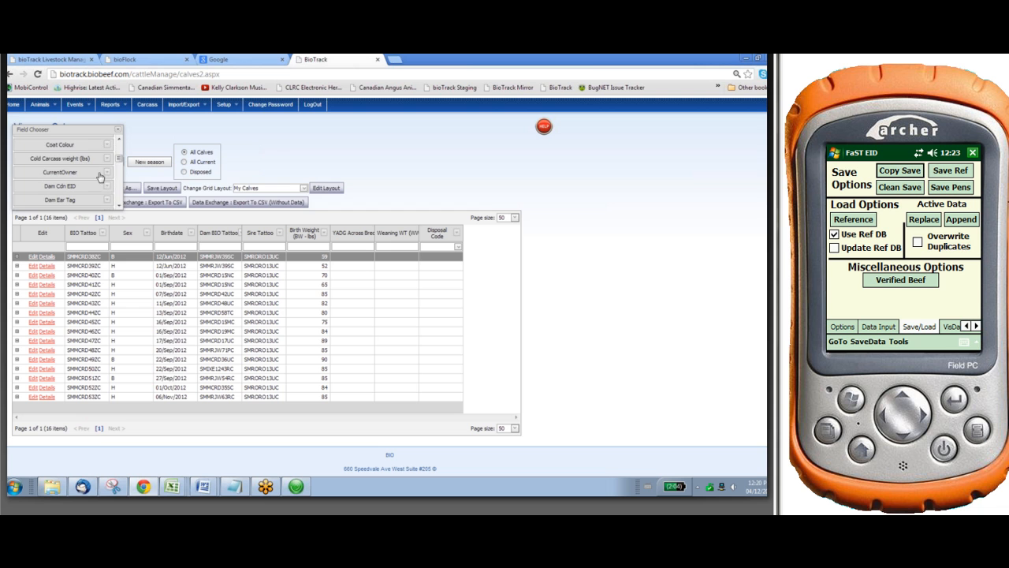
left_click(118, 129)
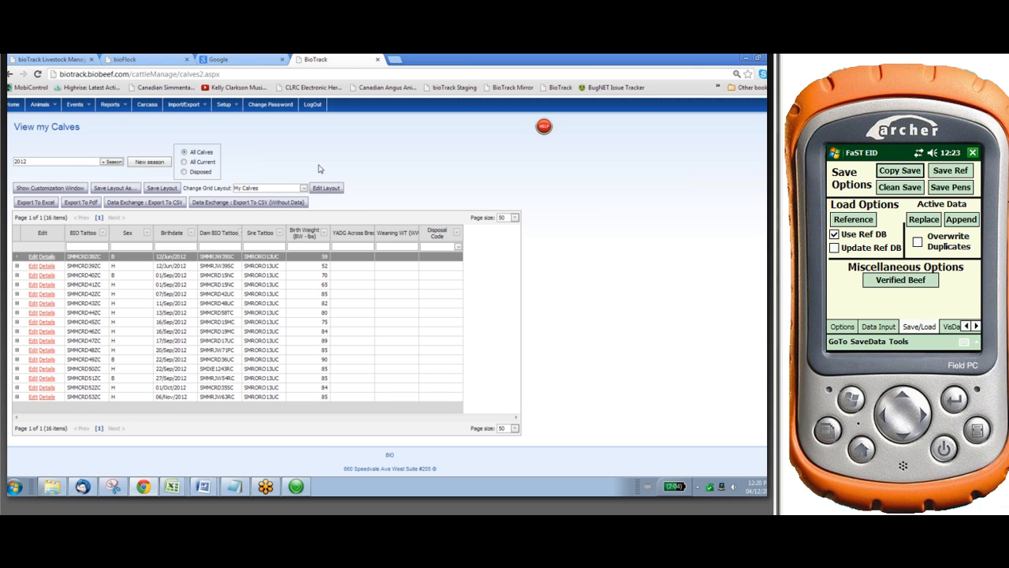
scroll(326, 161, "up", 1)
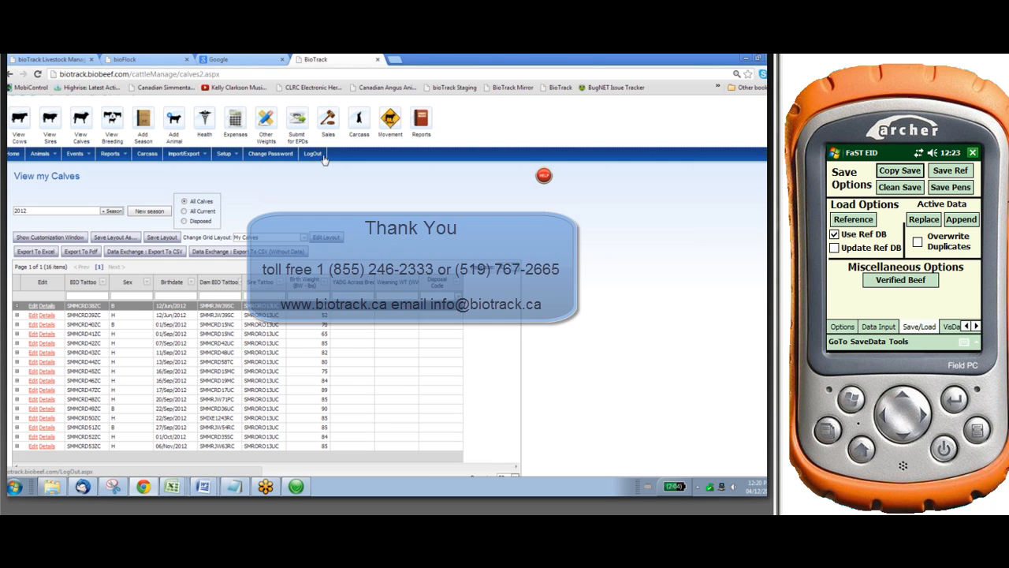